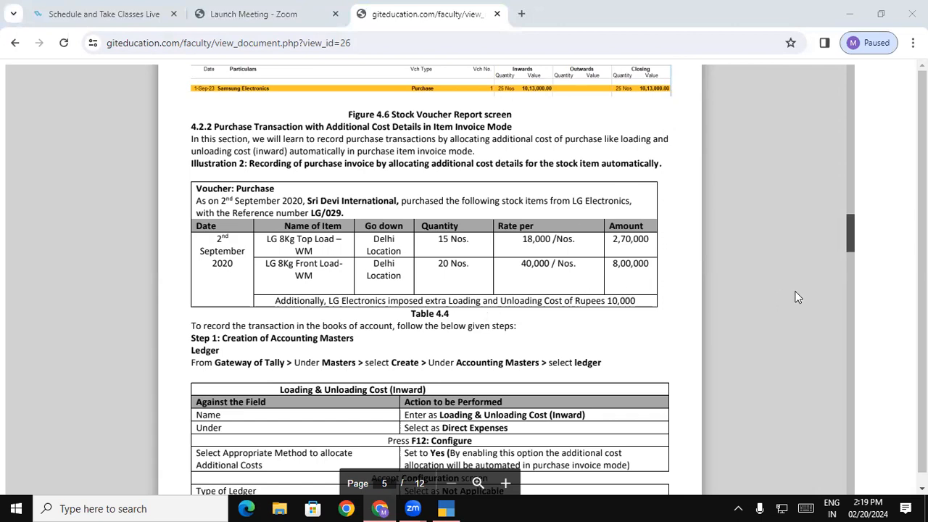
# Step: Review the LG Electronics purchase illustration and switch to TallyPrime to open a new ledger master
pyautogui.scroll(1, 854, 240)
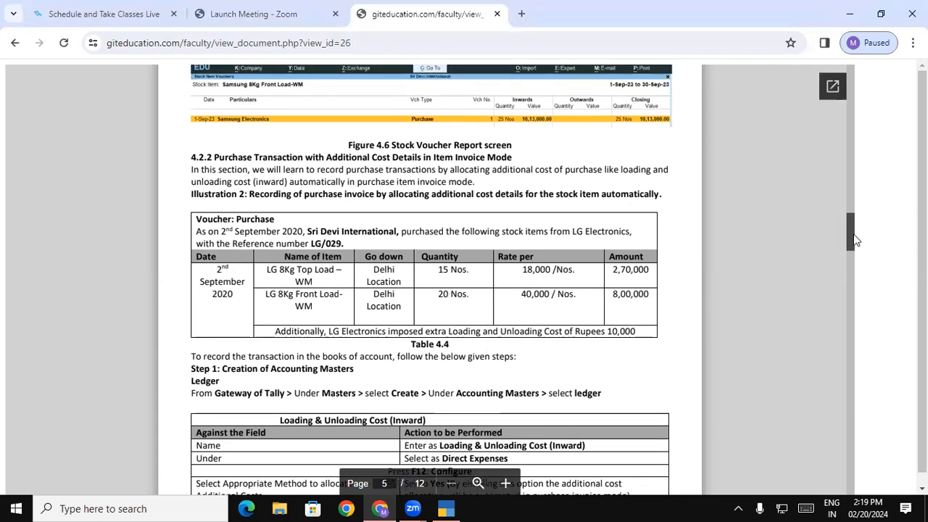
pyautogui.scroll(-3, 854, 240)
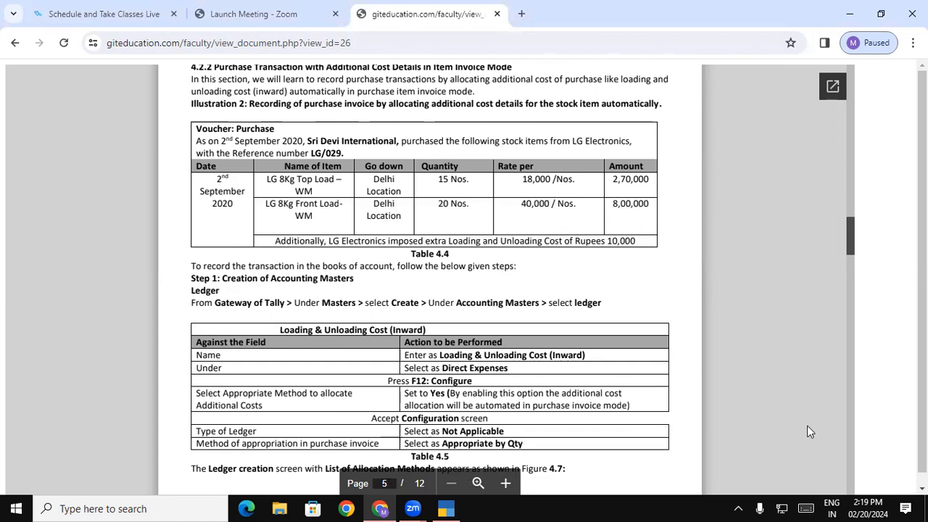
pyautogui.click(446, 508)
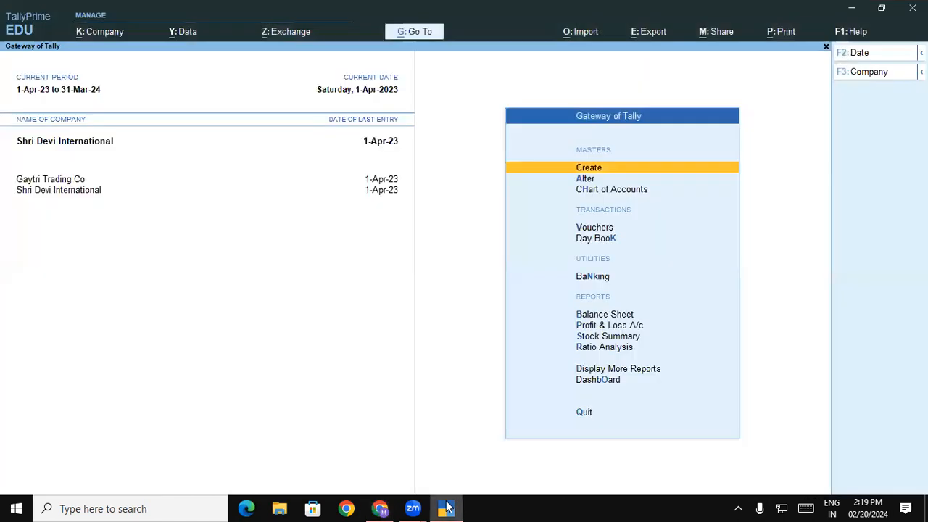
pyautogui.press('Return')
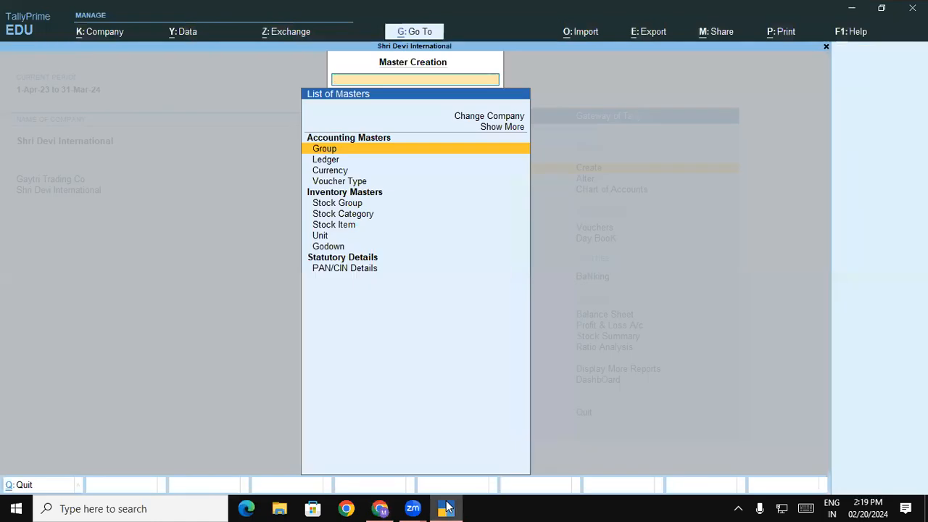
pyautogui.press('Down')
pyautogui.press('Return')
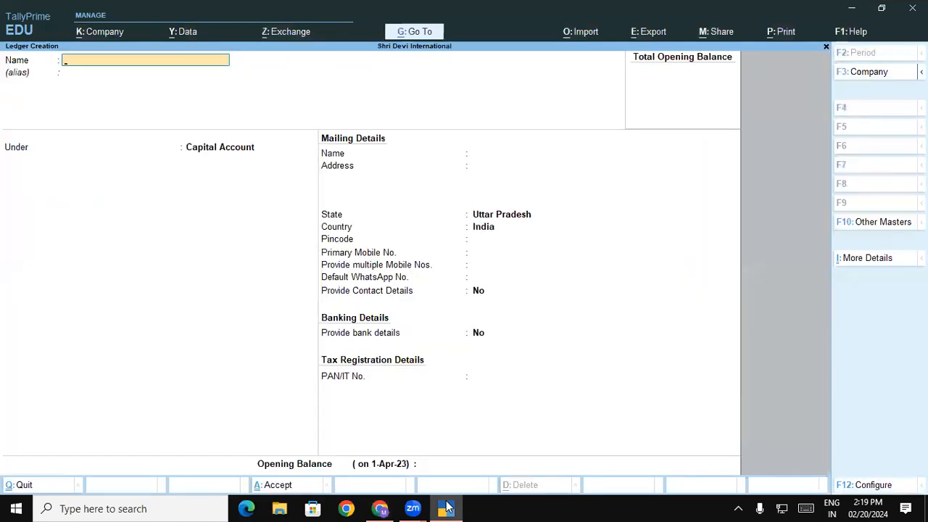
# Step: Name the new ledger Loading & Unloading Cost and place it under the Direct Expenses group
pyautogui.write('Loadinf')
pyautogui.press('BackSpace')
pyautogui.write('g')
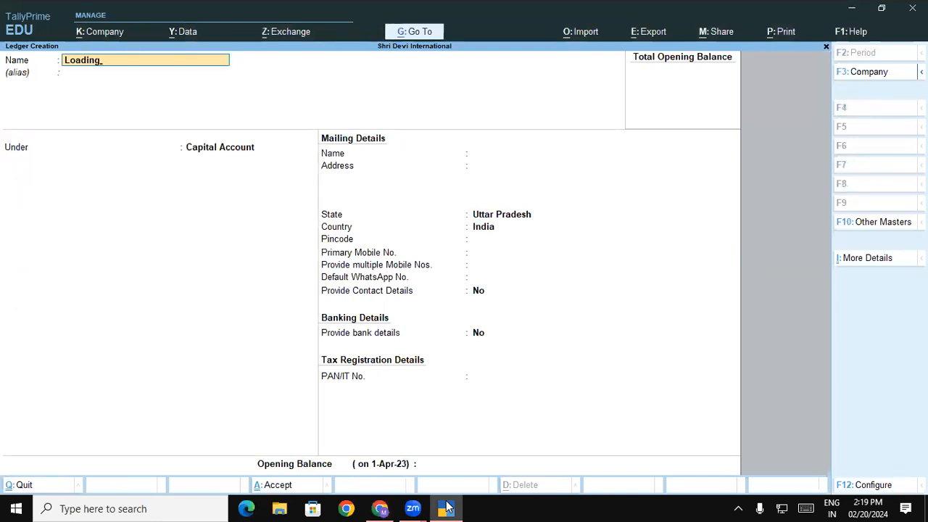
pyautogui.write(' & Unloading Cost')
pyautogui.press('Return')
pyautogui.press('Return')
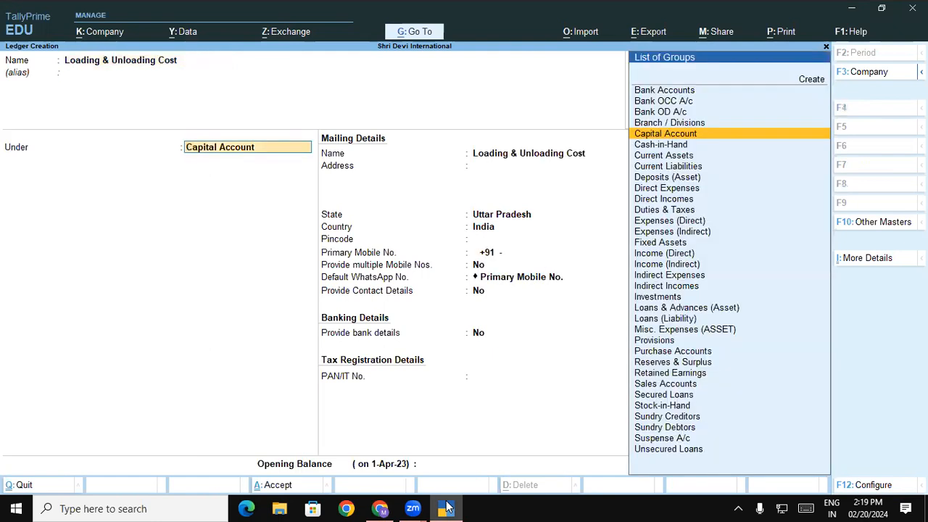
pyautogui.write('Di')
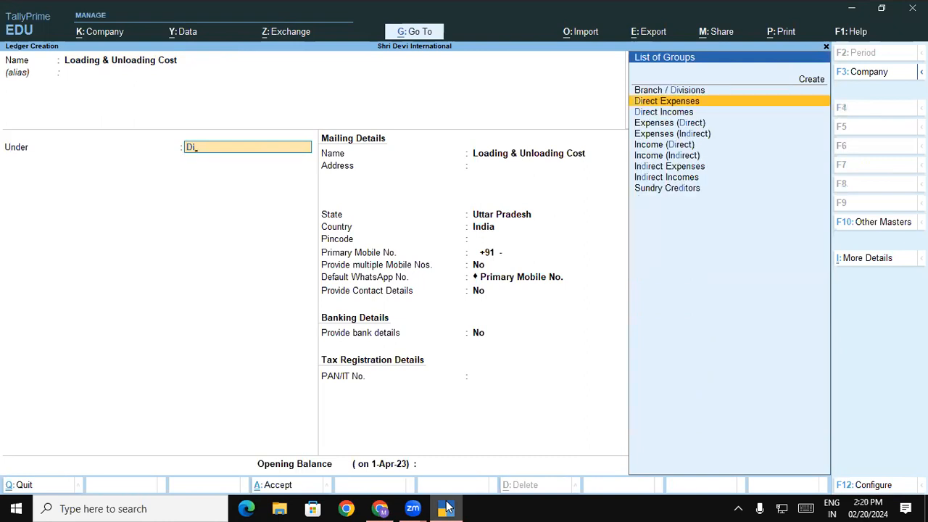
pyautogui.press('Return')
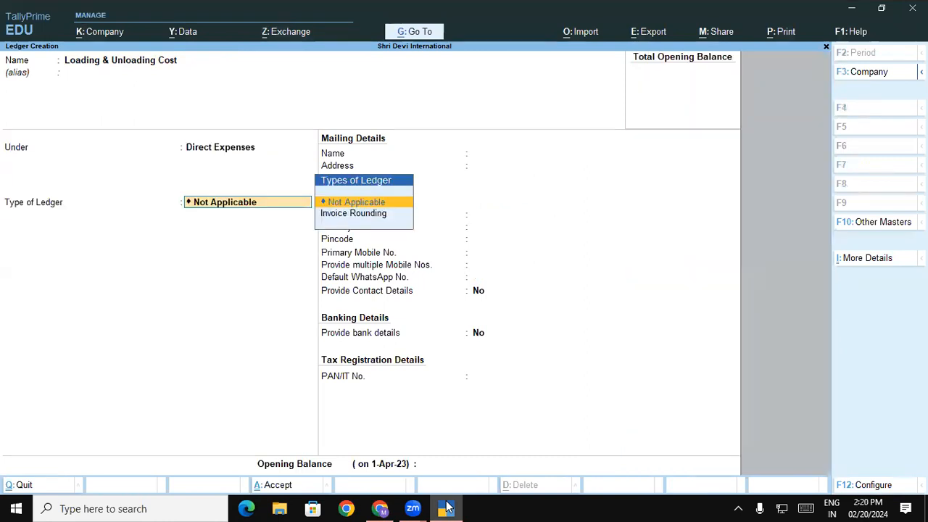
pyautogui.press('Return')
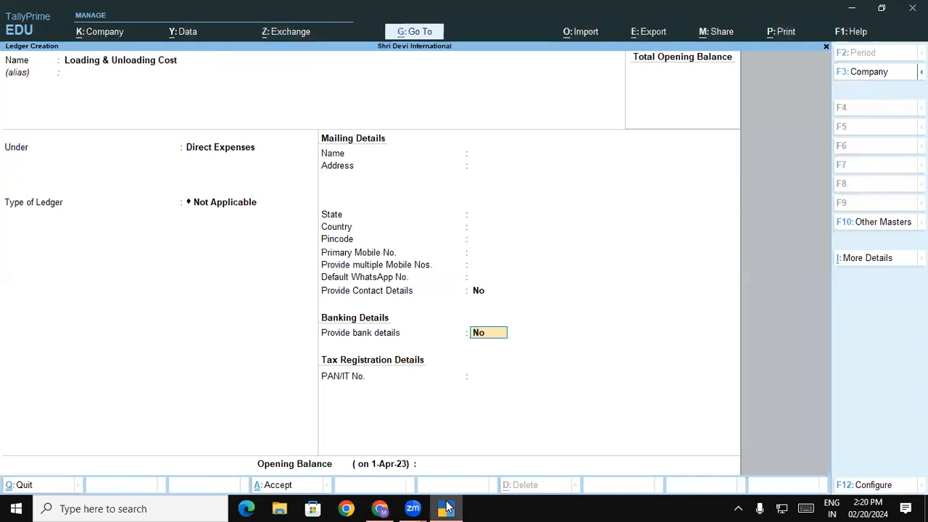
pyautogui.press('Return')
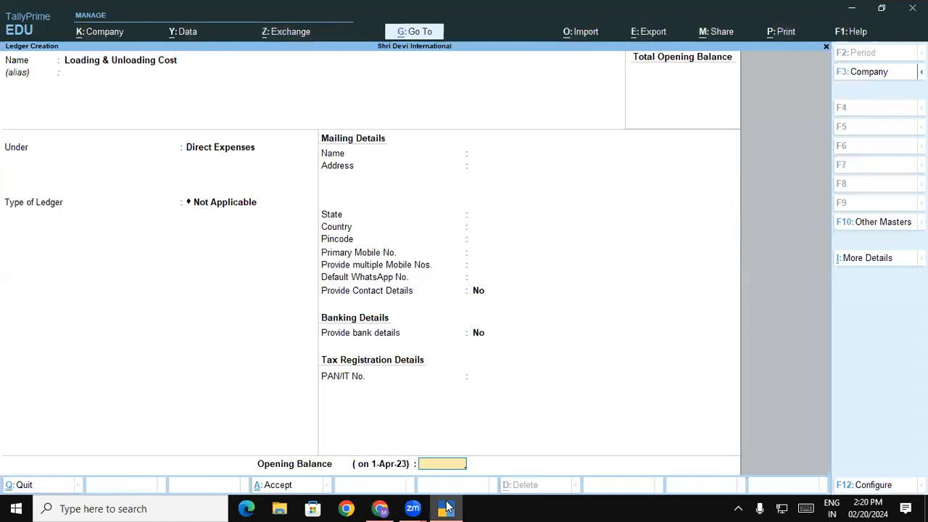
pyautogui.press('BackSpace')
pyautogui.press('BackSpace')
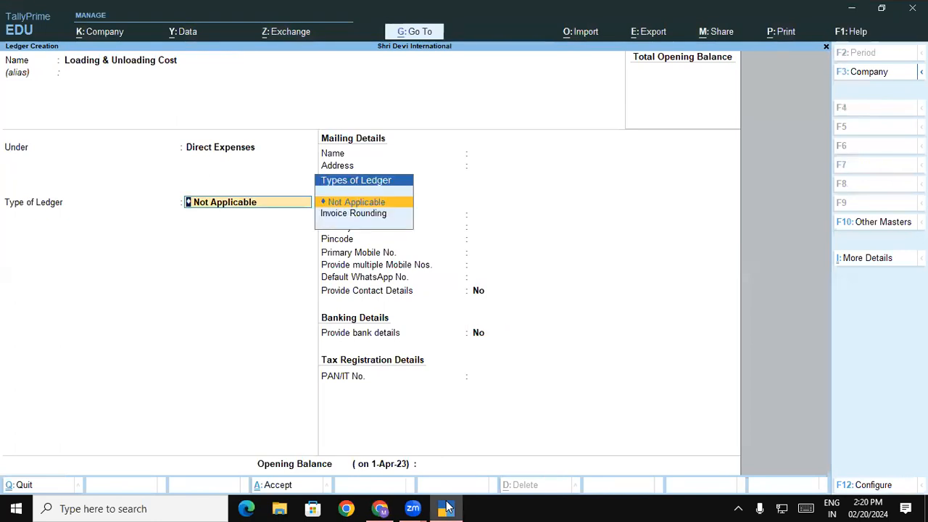
pyautogui.press('BackSpace')
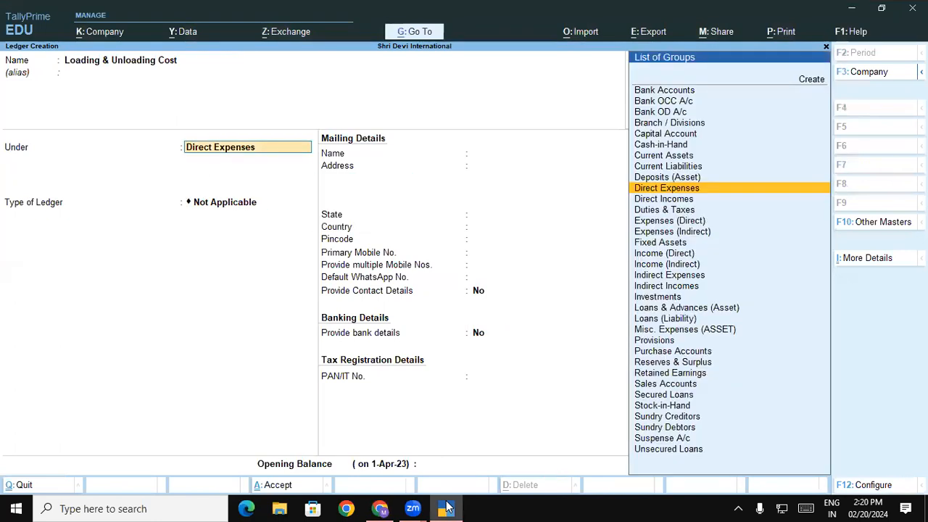
# Step: Enable the selection of appropriation methods to allocate additional costs in the ledger configuration
pyautogui.press('F12')
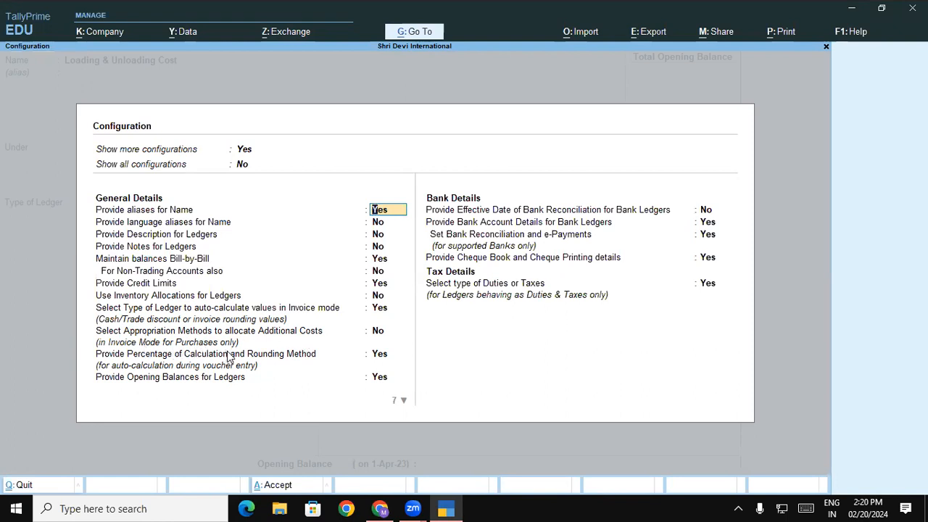
pyautogui.click(380, 332)
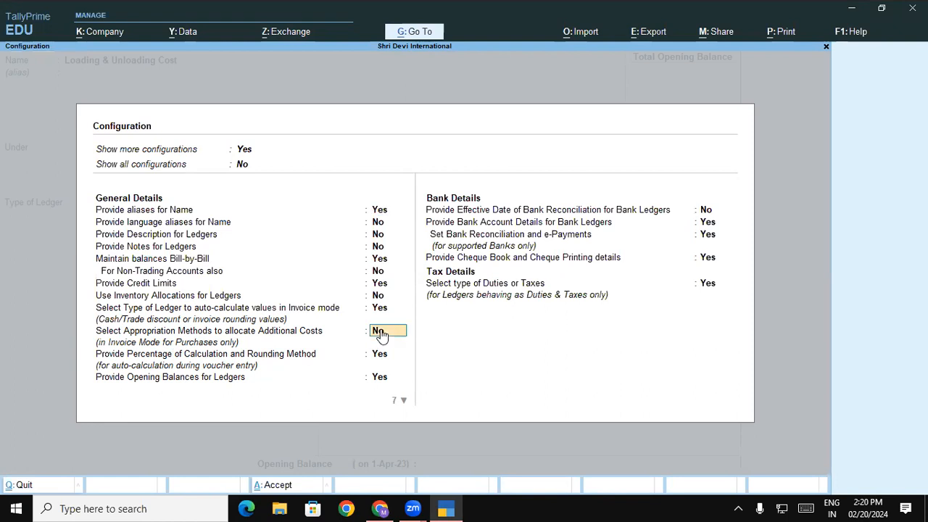
pyautogui.write('y')
pyautogui.press('Return')
pyautogui.hotkey('ctrl', 'a')
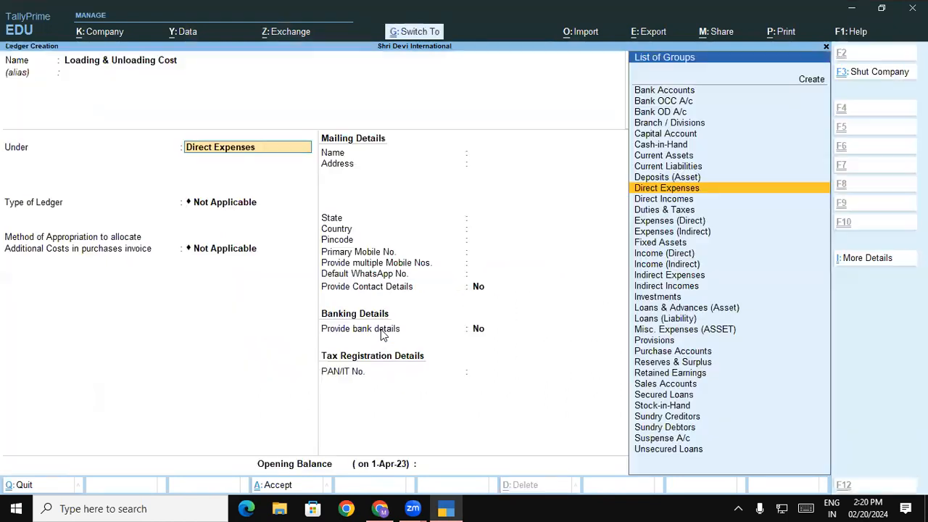
# Step: Set the ledger's method of appropriation to Appropriate by Qty, save the ledger and leave master creation
pyautogui.press('Return')
pyautogui.press('Return')
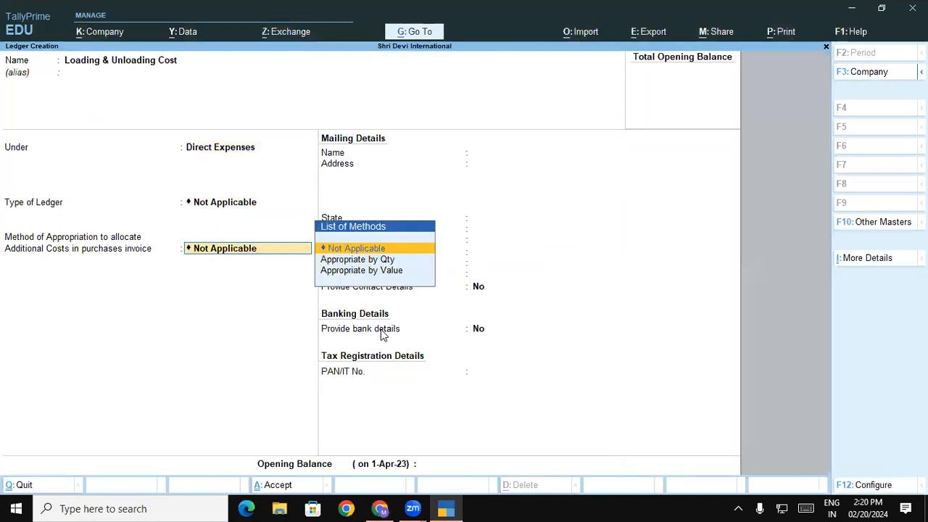
pyautogui.press('Down')
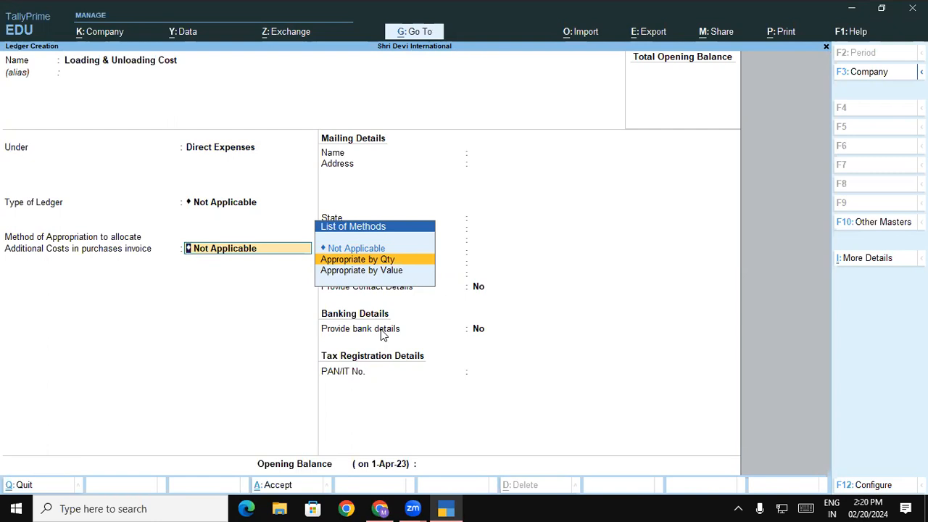
pyautogui.press('Return')
pyautogui.press('Return')
pyautogui.press('Return')
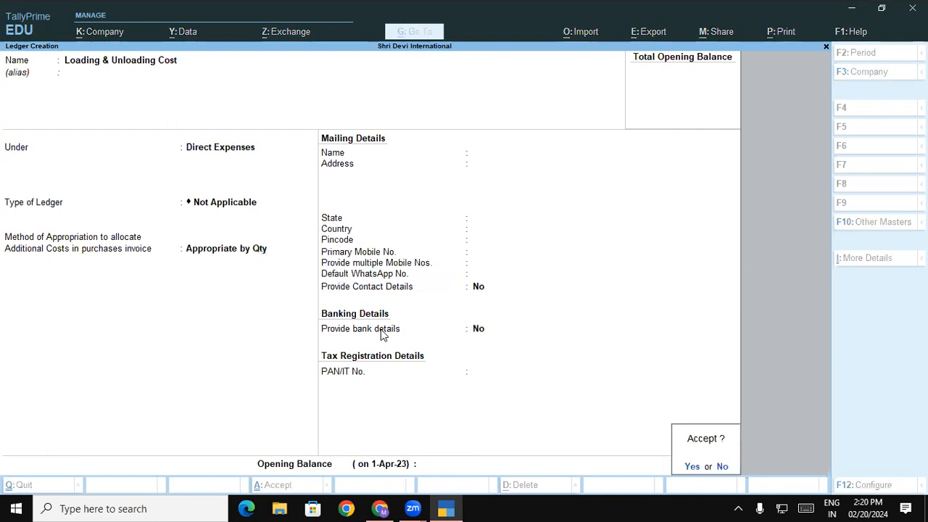
pyautogui.press('Return')
pyautogui.press('Escape')
pyautogui.press('y')
pyautogui.press('Escape')
# Step: Start a purchase voucher with supplier invoice number LG/029 and accept the default invoice date
pyautogui.press('v')
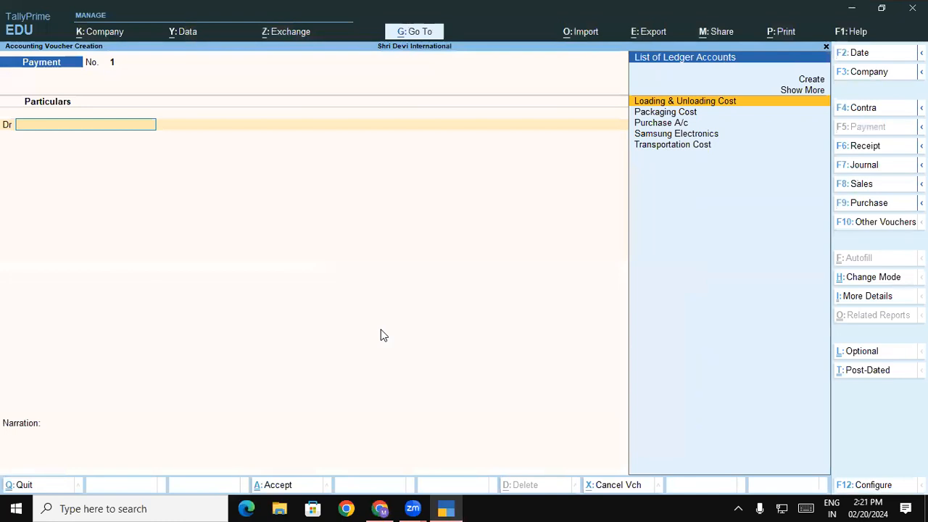
pyautogui.press('F9')
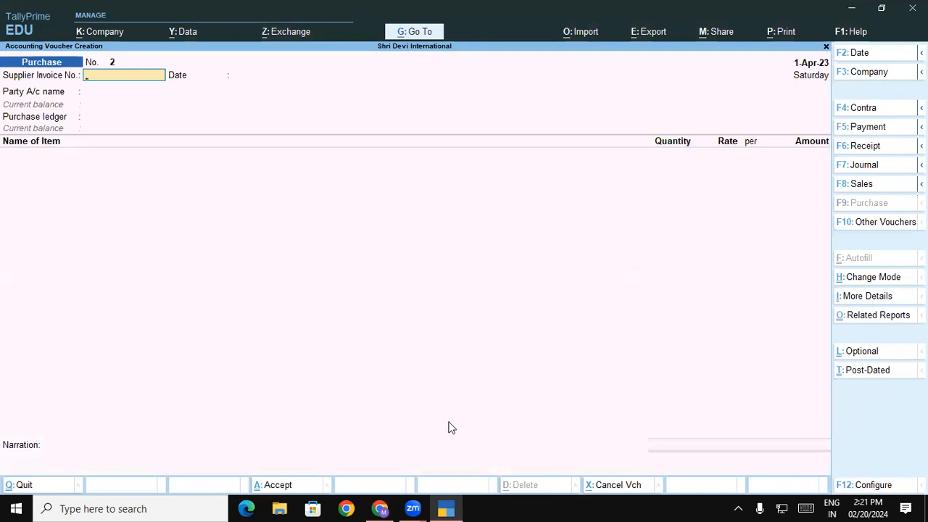
pyautogui.click(446, 509)
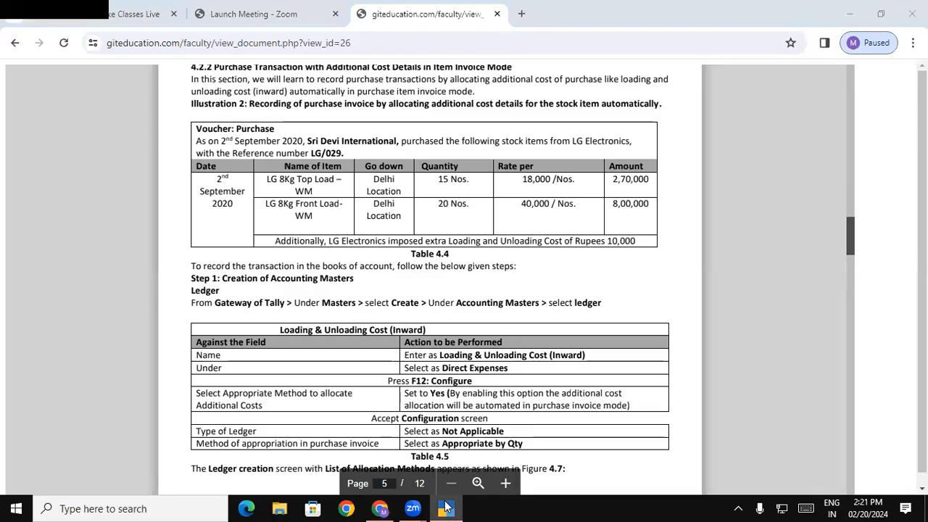
pyautogui.click(446, 507)
pyautogui.write('LG/0')
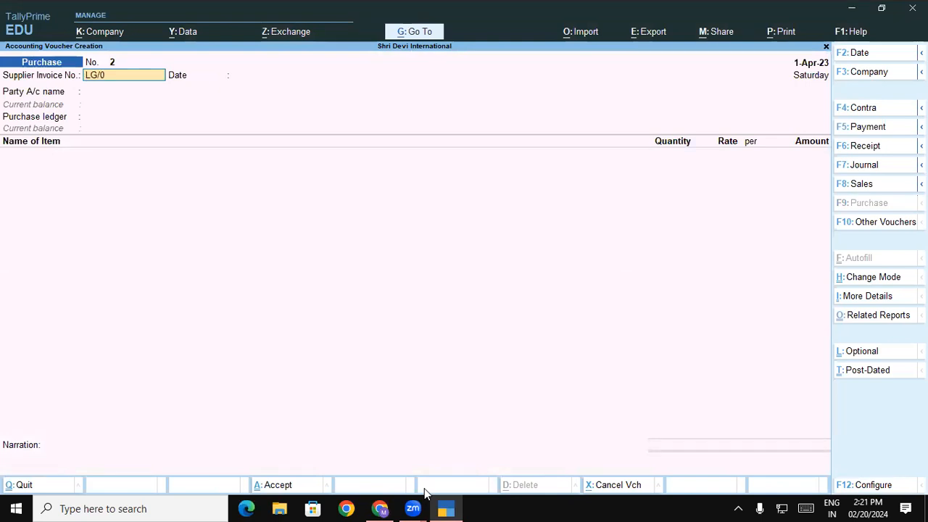
pyautogui.write('29')
pyautogui.press('Return')
pyautogui.press('Return')
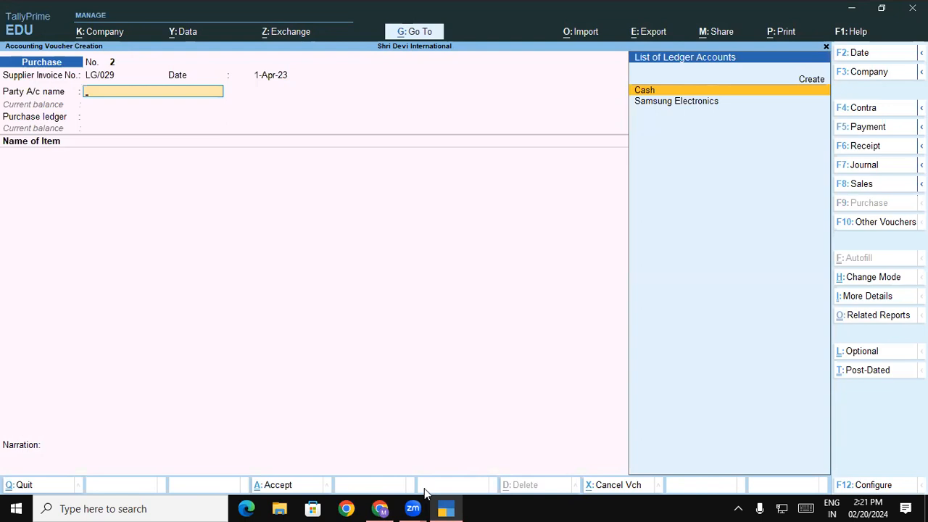
# Step: Create an LG Electronics ledger under Sundry Creditors from the voucher's party account field
pyautogui.write('L')
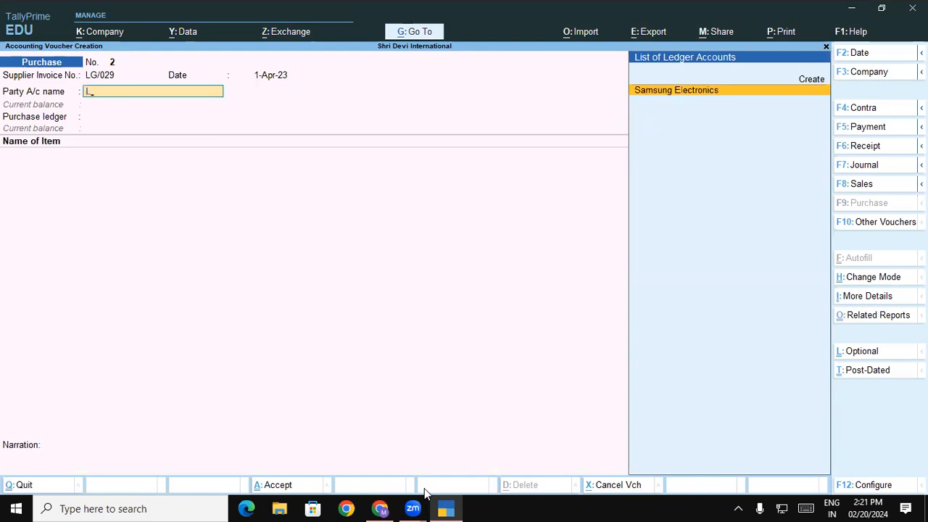
pyautogui.hotkey('alt', 'c')
pyautogui.write('LG')
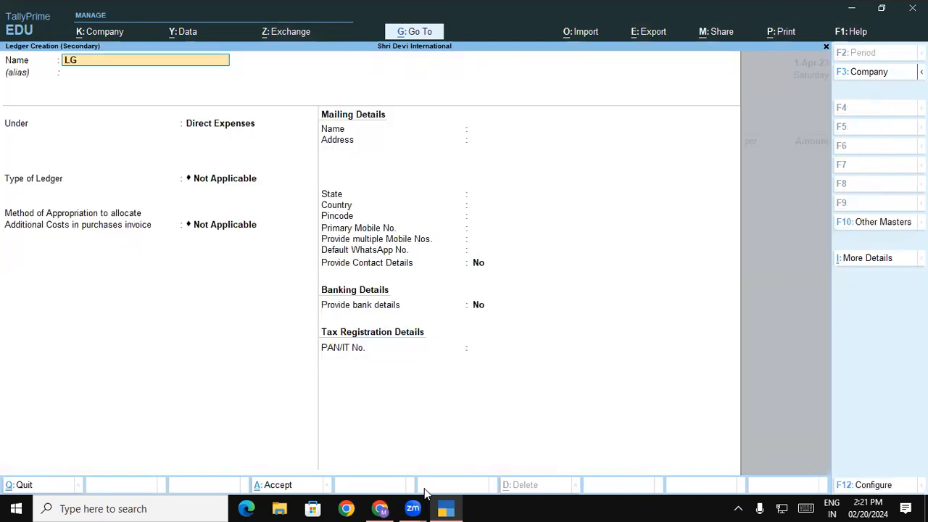
pyautogui.write(' Electronics')
pyautogui.press('Return')
pyautogui.write('Su')
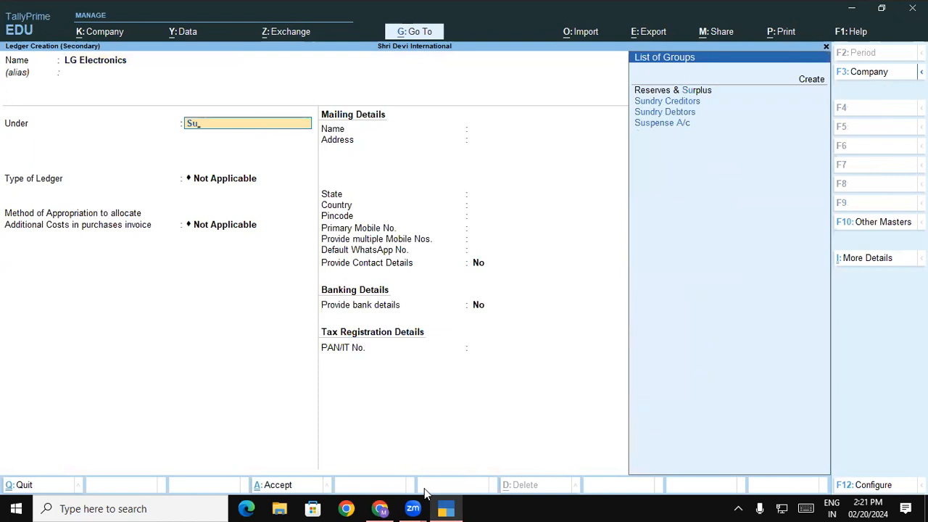
pyautogui.press('Return')
pyautogui.press('Return')
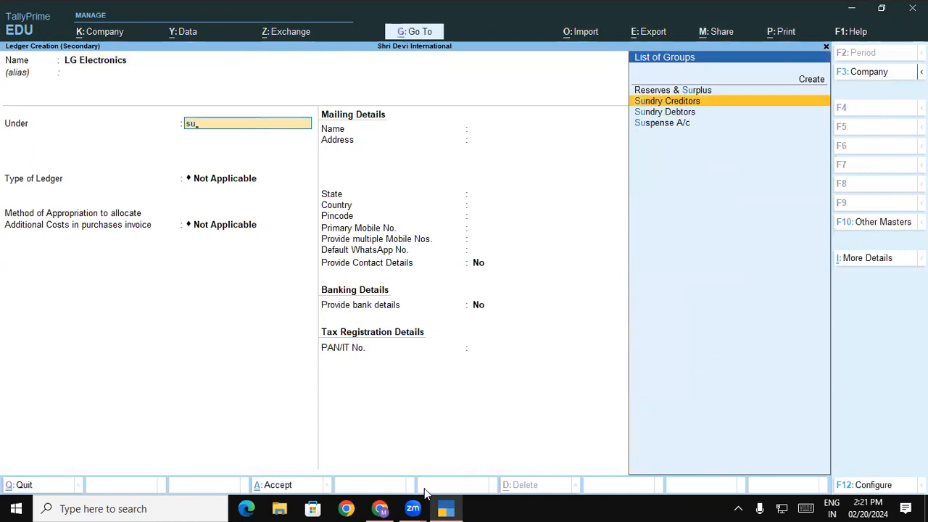
pyautogui.press('Return')
pyautogui.hotkey('ctrl', 'a')
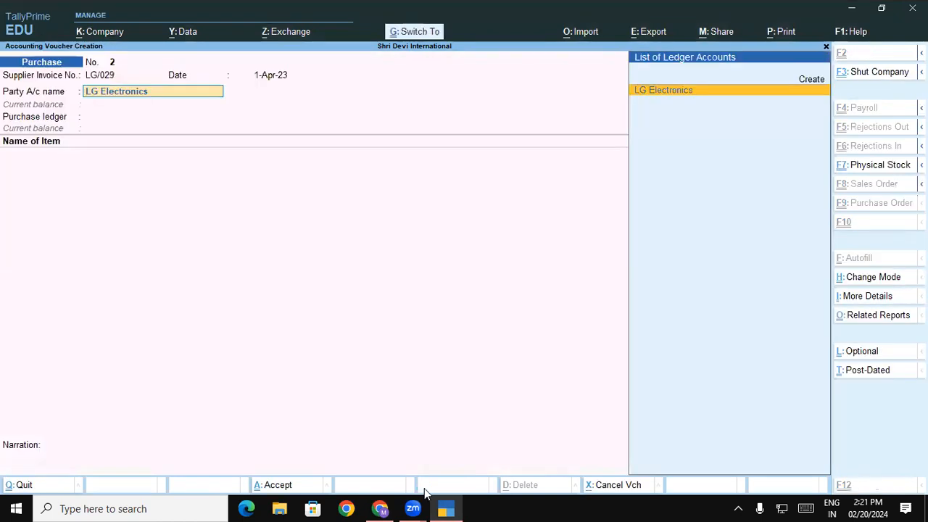
# Step: Accept LG Electronics as the party with its default details and choose Purchase A/c as the purchase ledger
pyautogui.press('Return')
pyautogui.press('Return')
pyautogui.press('Return')
pyautogui.press('Return')
pyautogui.press('Return')
pyautogui.press('Return')
pyautogui.press('Return')
pyautogui.press('Return')
pyautogui.press('Return')
pyautogui.press('Return')
pyautogui.press('Return')
pyautogui.press('Return')
pyautogui.press('Return')
pyautogui.press('Return')
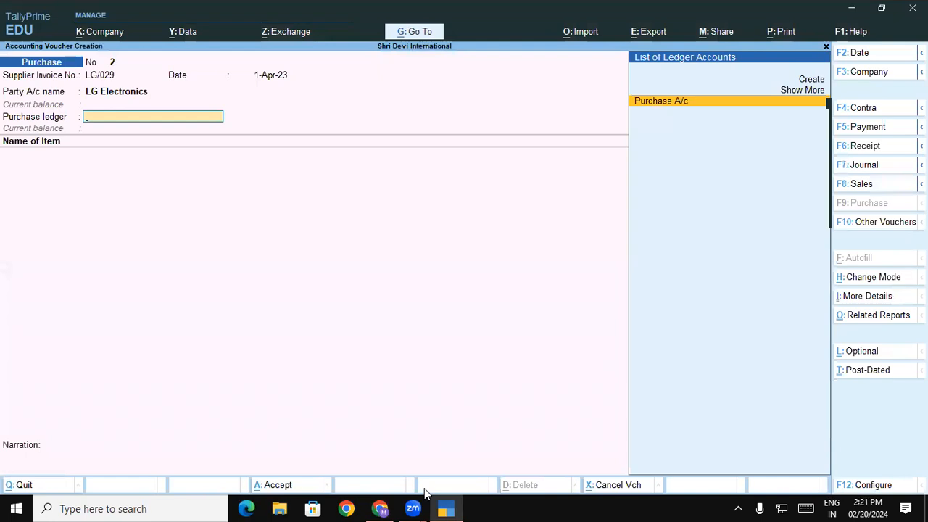
pyautogui.press('Return')
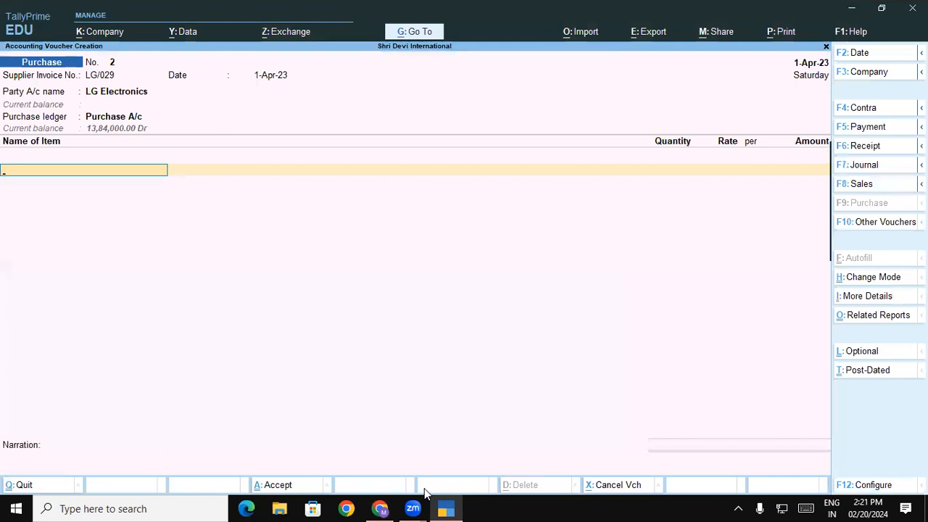
# Step: Check the company features, accept them unaltered, and add LG 8 Kg Top LOad Wm as the voucher's first item
pyautogui.press('F11')
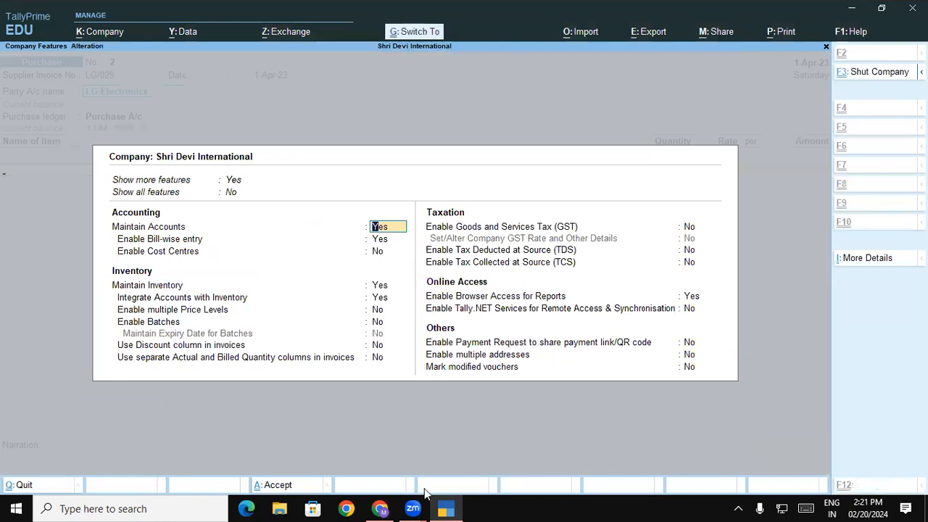
pyautogui.hotkey('ctrl', 'a')
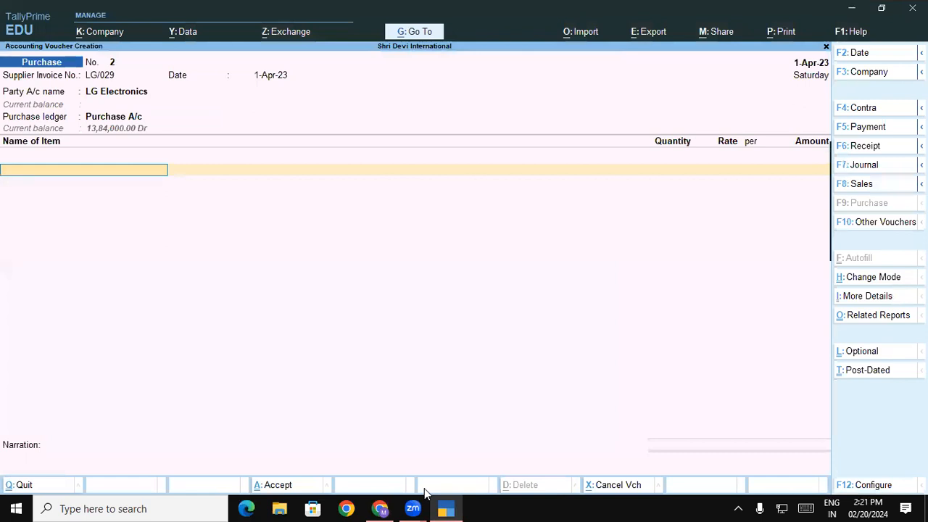
pyautogui.write('Lg')
pyautogui.press('Down')
pyautogui.press('Down')
pyautogui.press('Down')
pyautogui.press('Return')
pyautogui.press('Return')
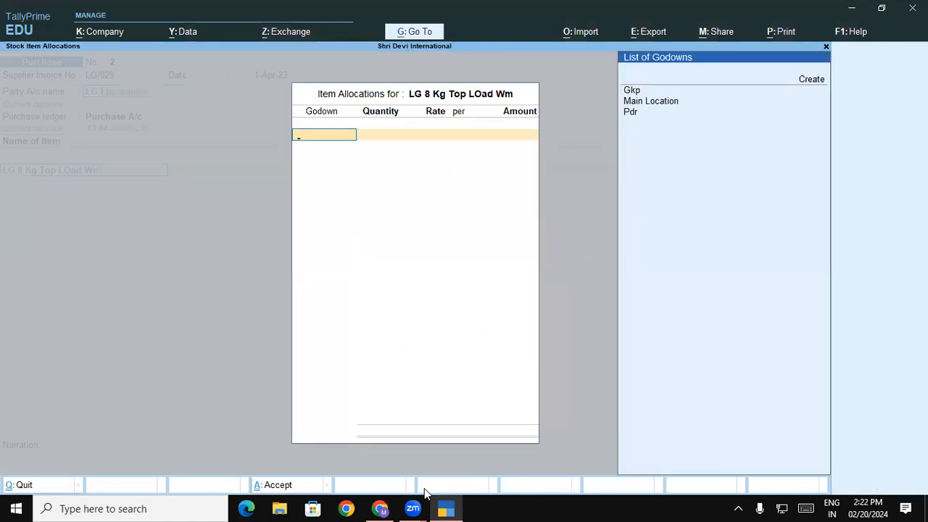
# Step: Allocate 15 Nos of LG 8 Kg Top LOad Wm to the Pdr godown at a rate of 18,000
pyautogui.write('P')
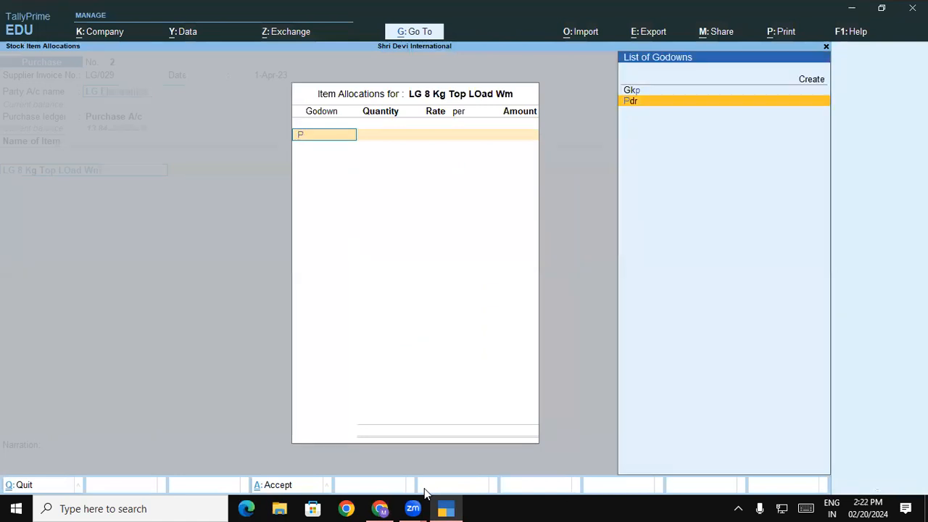
pyautogui.press('Return')
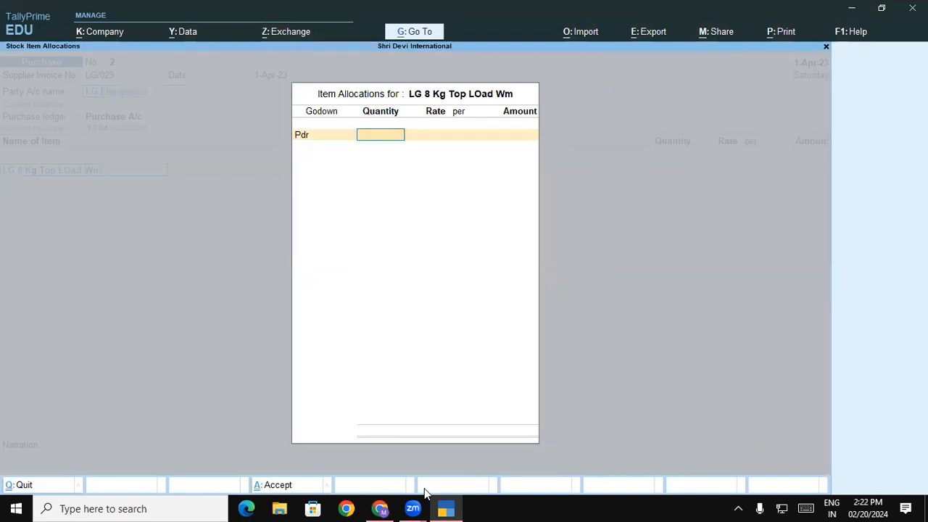
pyautogui.write('15')
pyautogui.press('Return')
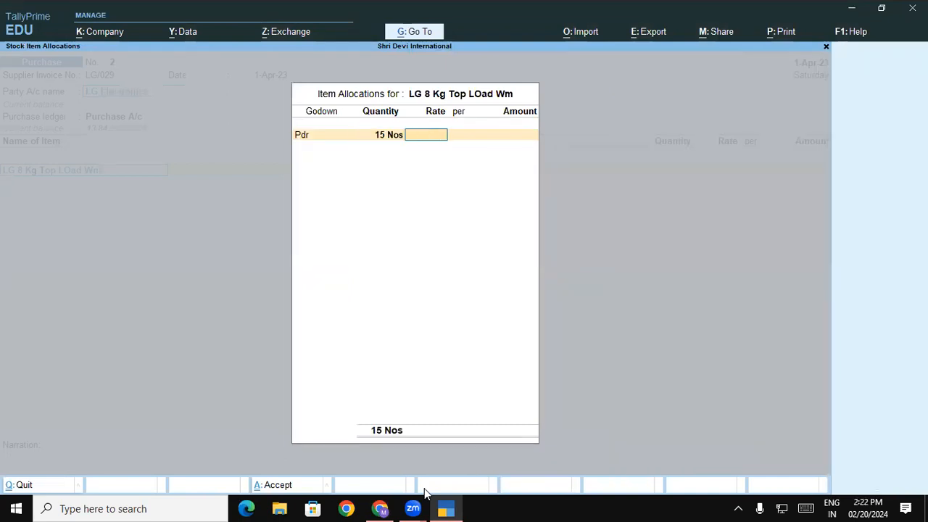
pyautogui.write('18000')
pyautogui.press('Return')
pyautogui.press('Return')
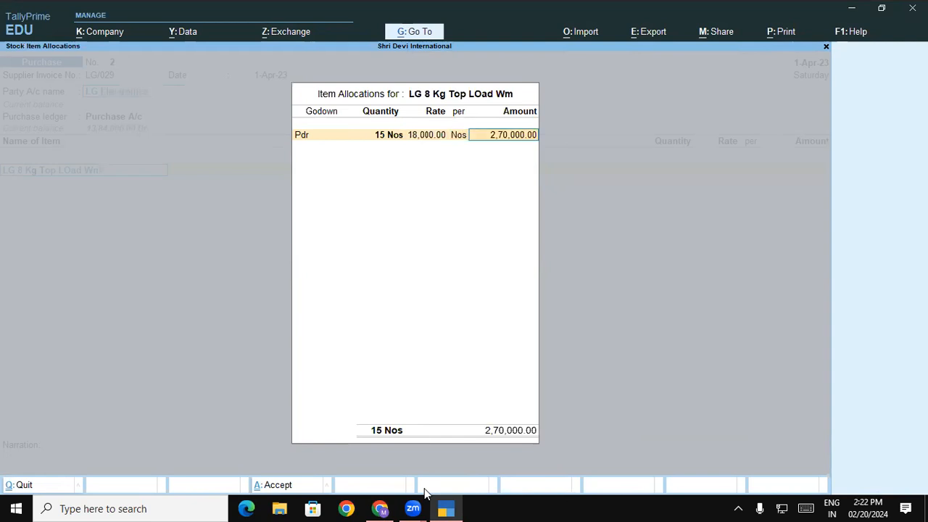
pyautogui.press('Return')
pyautogui.press('Return')
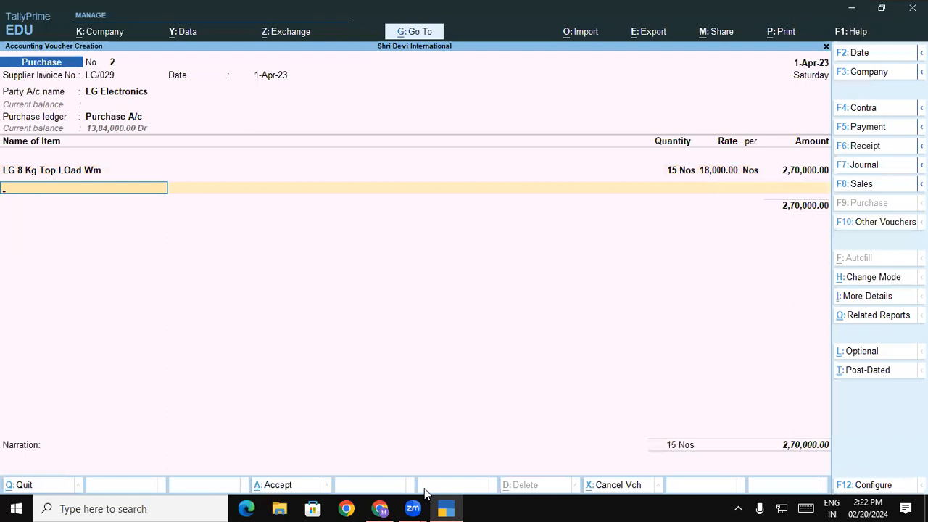
# Step: Add LG 8 Kg Front Load Wm as the voucher's second item
pyautogui.write('Lg')
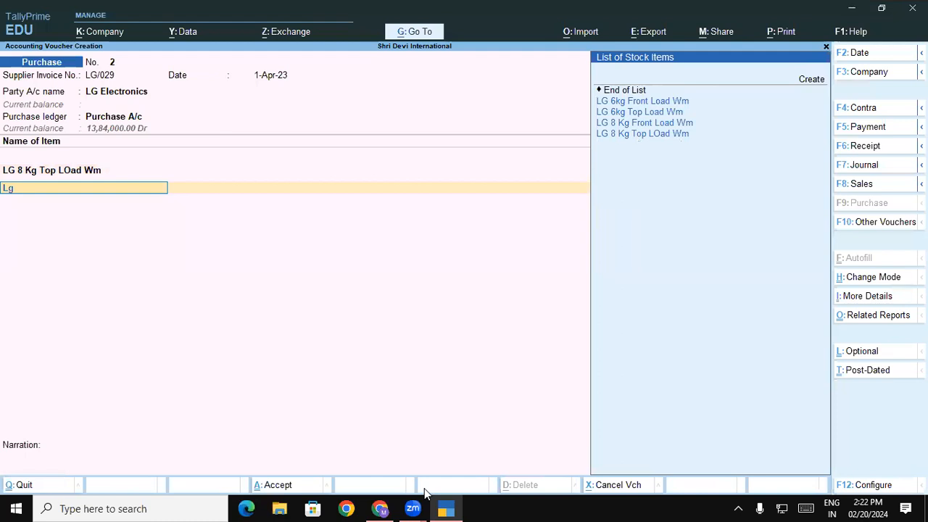
pyautogui.press('Down')
pyautogui.press('Down')
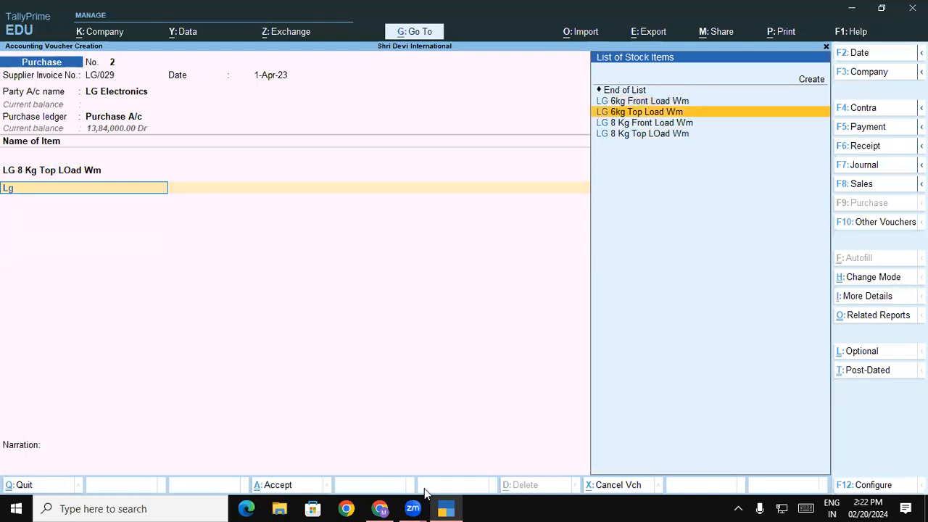
pyautogui.press('Down')
pyautogui.press('Return')
pyautogui.press('Return')
pyautogui.press('Return')
# Step: Allocate 20 Nos of LG 8 Kg Front Load Wm to the Pdr godown at a rate of 40,000
pyautogui.press('BackSpace')
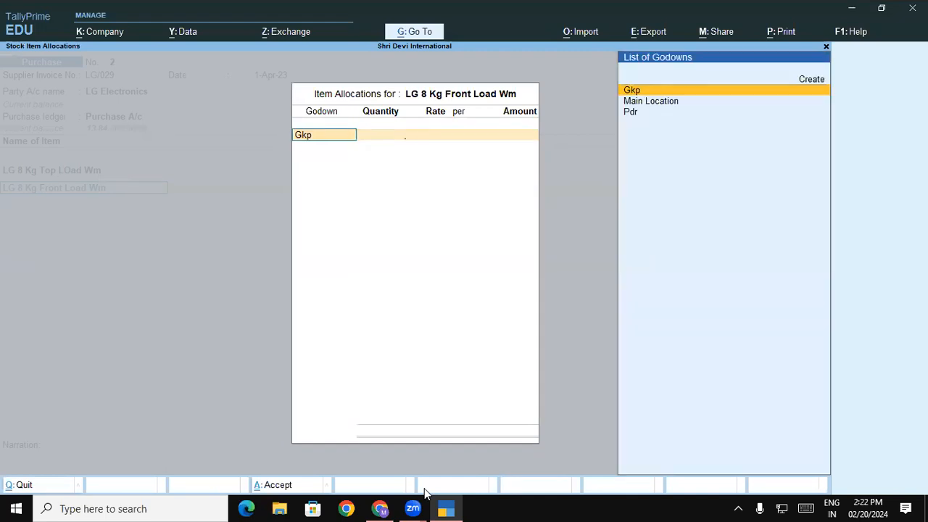
pyautogui.write('p')
pyautogui.press('Return')
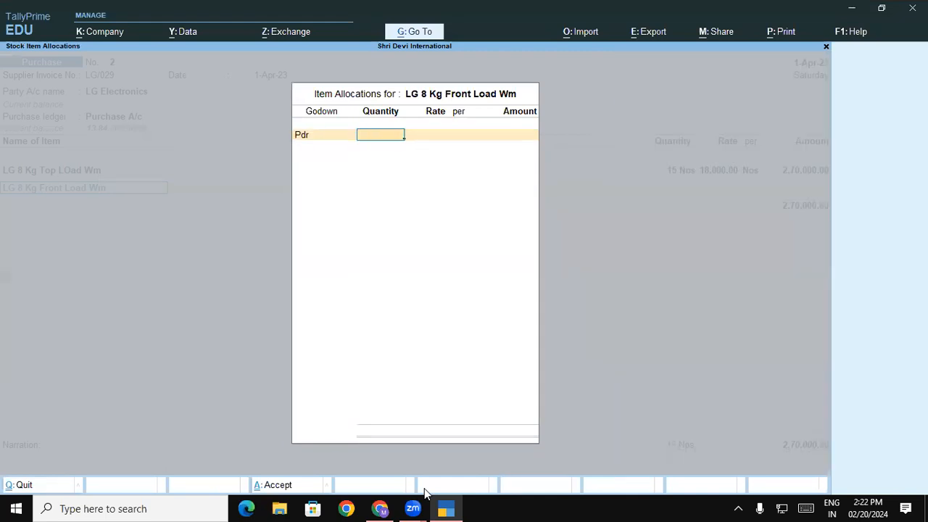
pyautogui.write('20')
pyautogui.press('Return')
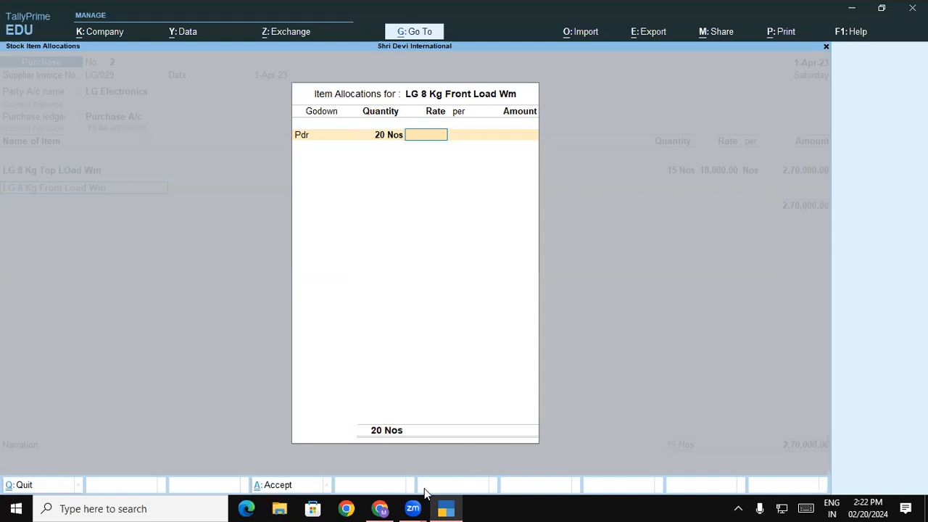
pyautogui.write('40000')
pyautogui.press('Return')
pyautogui.press('Return')
pyautogui.press('Return')
pyautogui.press('Return')
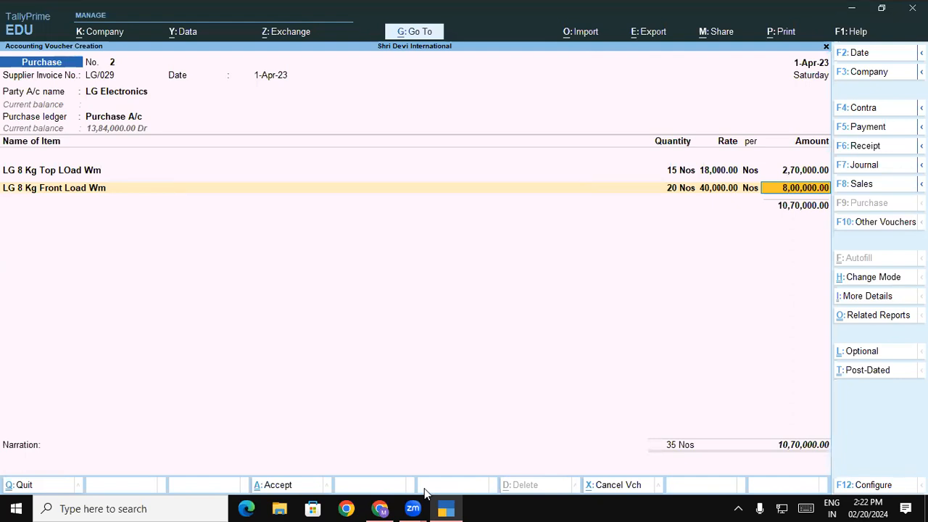
# Step: Finish the item list and add the Loading & Unloading Cost ledger with an amount of 10,000, checking the charge in the browser's exercise document
pyautogui.press('Return')
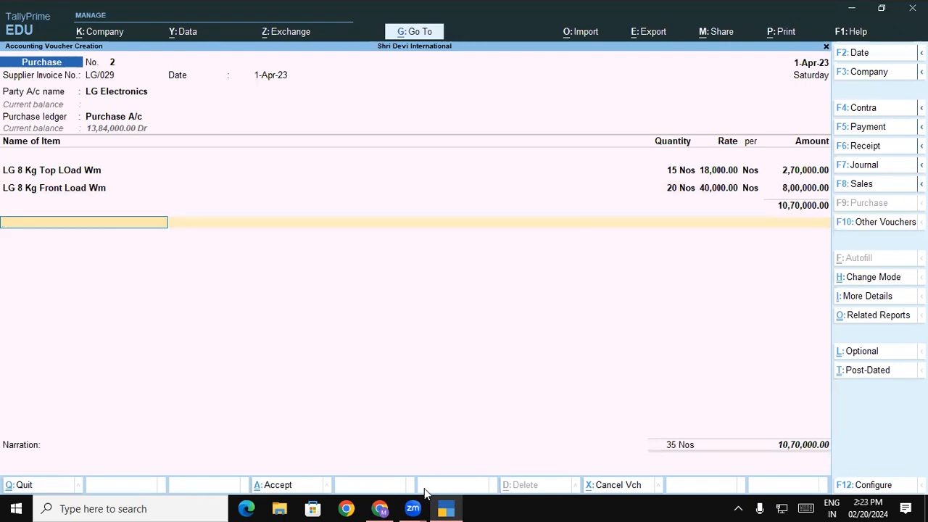
pyautogui.write('Lo')
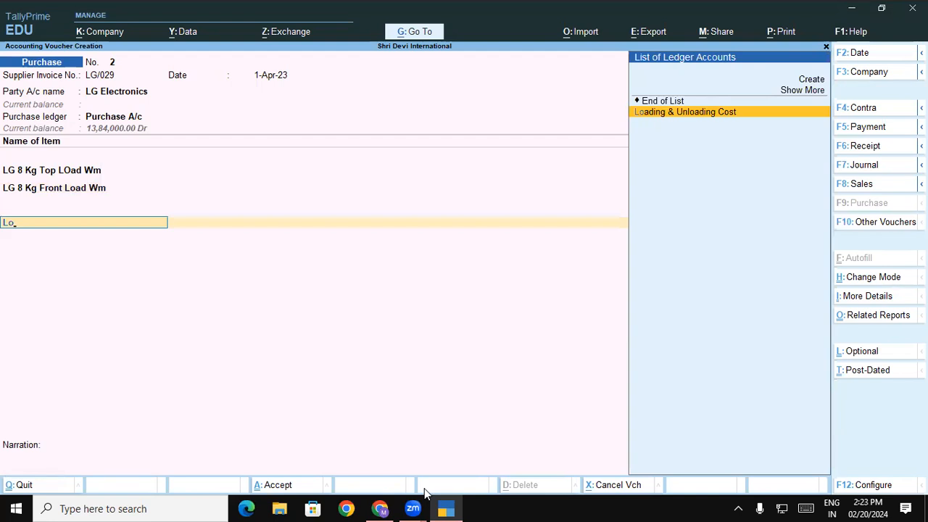
pyautogui.press('Return')
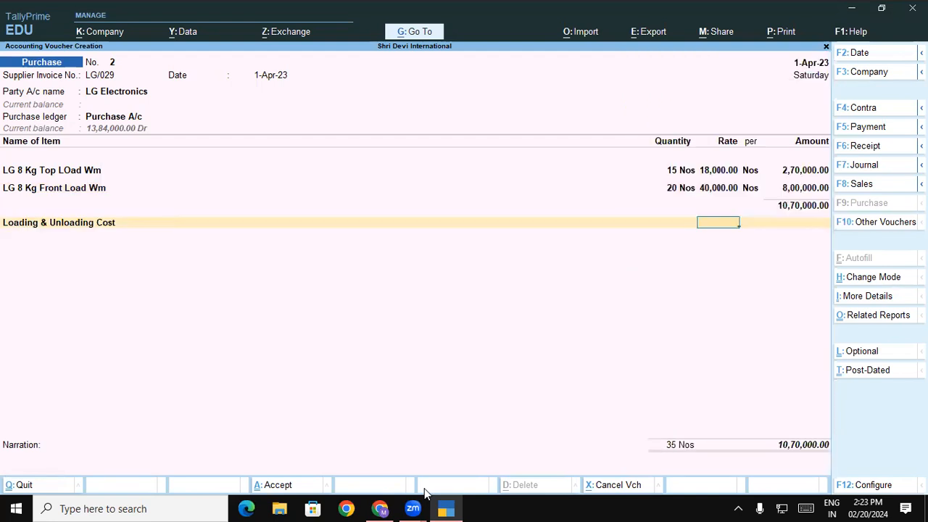
pyautogui.press('Return')
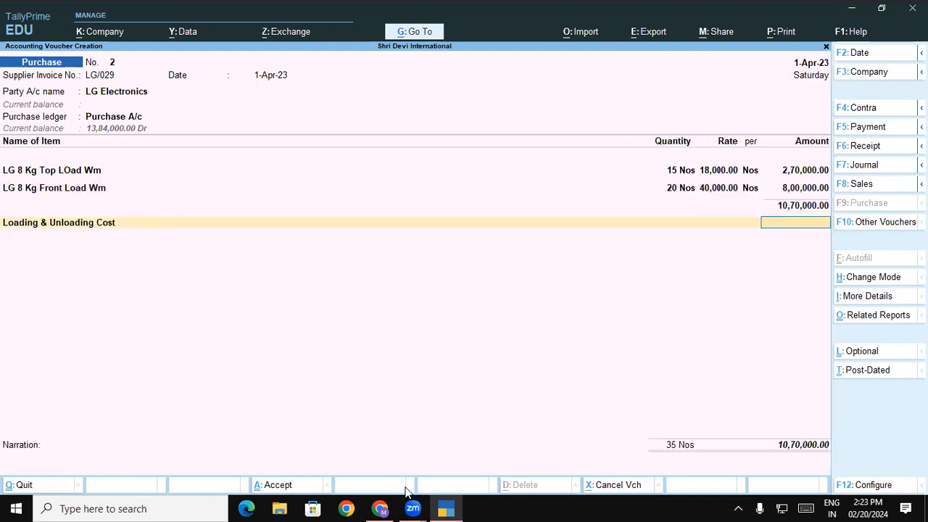
pyautogui.click(380, 508)
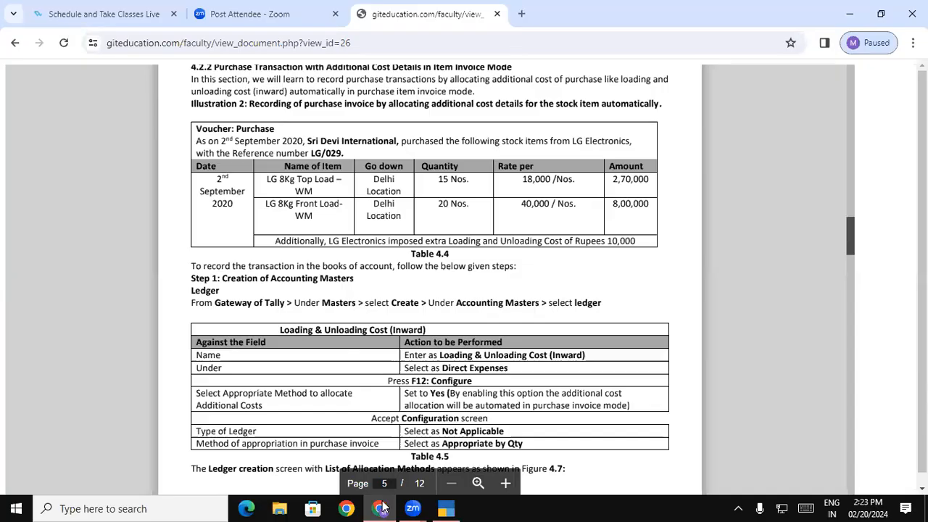
pyautogui.click(381, 509)
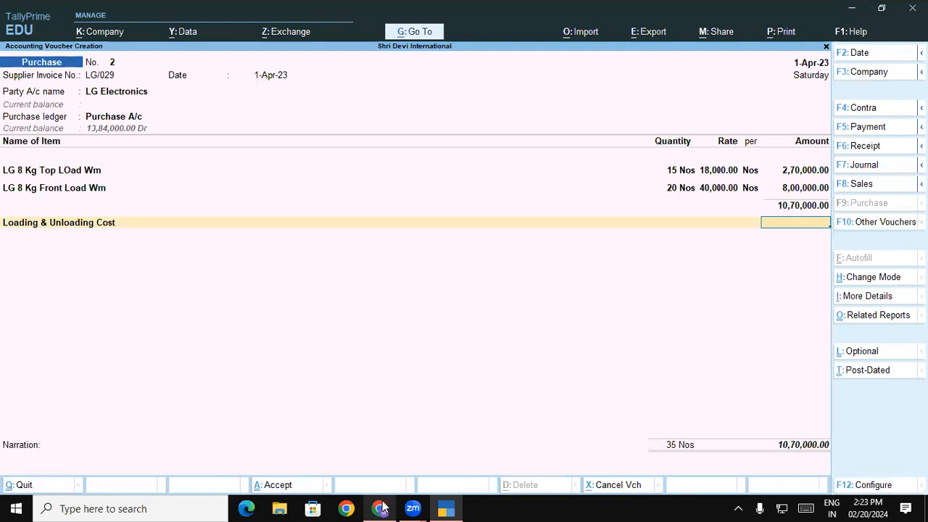
pyautogui.write('10000')
pyautogui.press('Return')
pyautogui.press('Return')
pyautogui.press('Return')
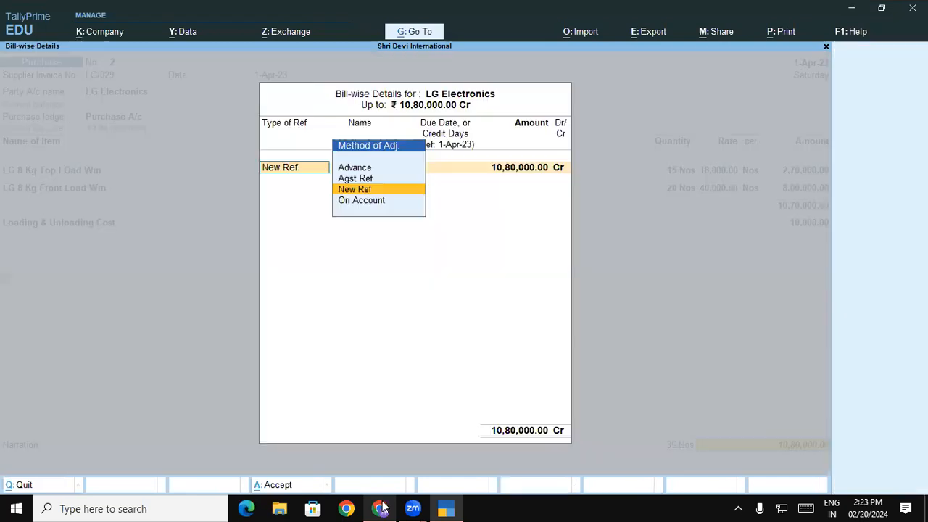
# Step: Accept the LG Electronics bill as New Ref LG/029 and save the purchase voucher
pyautogui.press('Return')
pyautogui.press('Return')
pyautogui.press('Return')
pyautogui.press('Return')
pyautogui.press('Return')
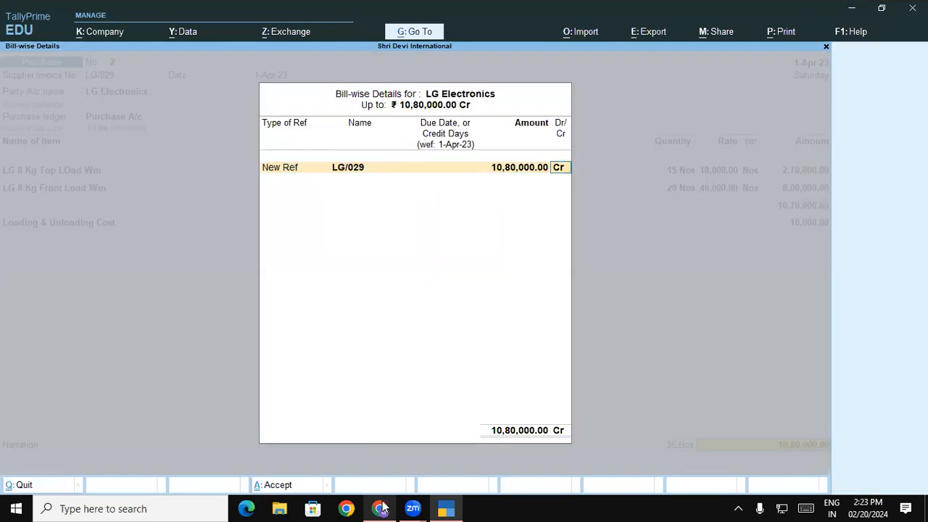
pyautogui.press('Return')
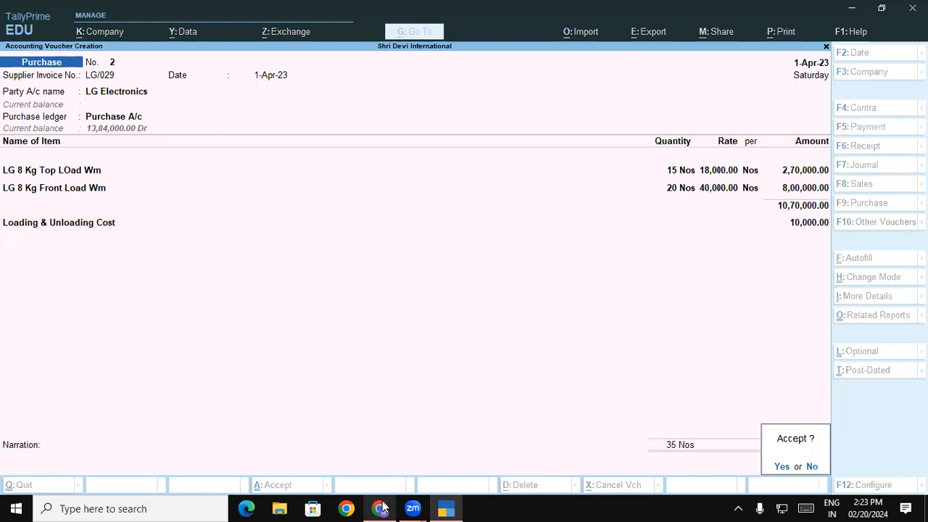
pyautogui.press('Return')
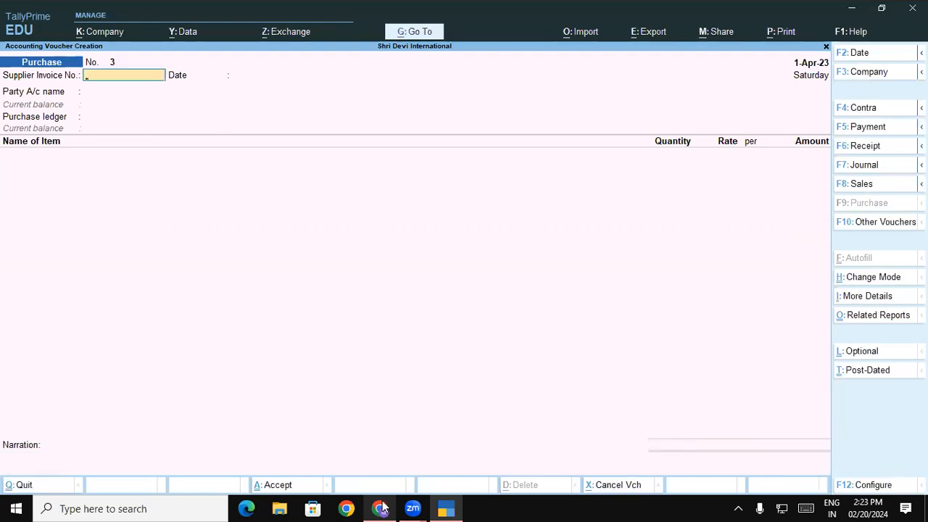
# Step: Leave voucher entry and examine the 8 Kg items' closing rates in the Stock Summary under Washing Machine, LG Washing Machine
pyautogui.press('Escape')
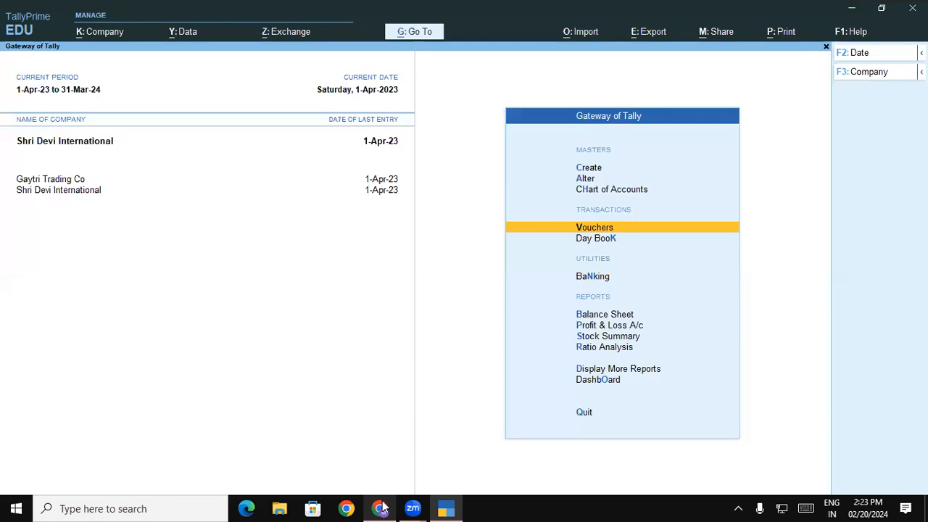
pyautogui.press('Down')
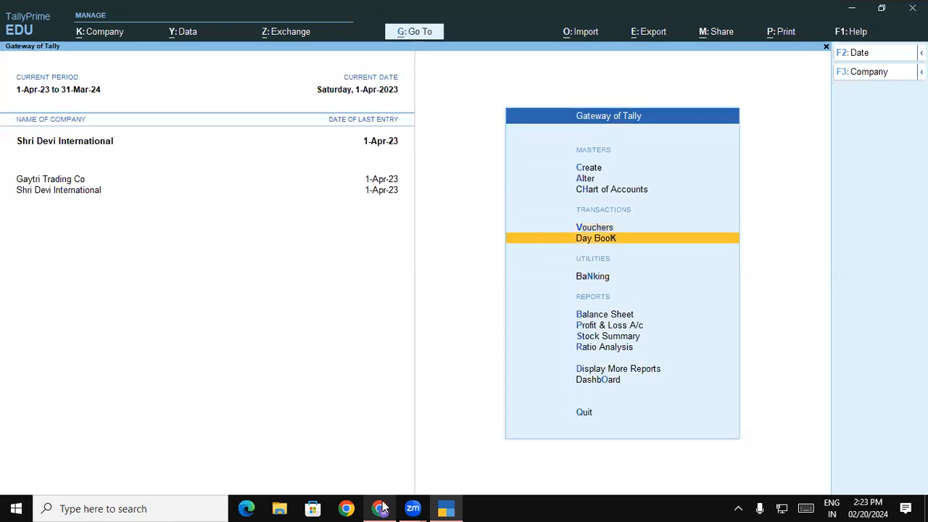
pyautogui.press('Down')
pyautogui.press('Down')
pyautogui.press('Down')
pyautogui.press('Down')
pyautogui.press('Return')
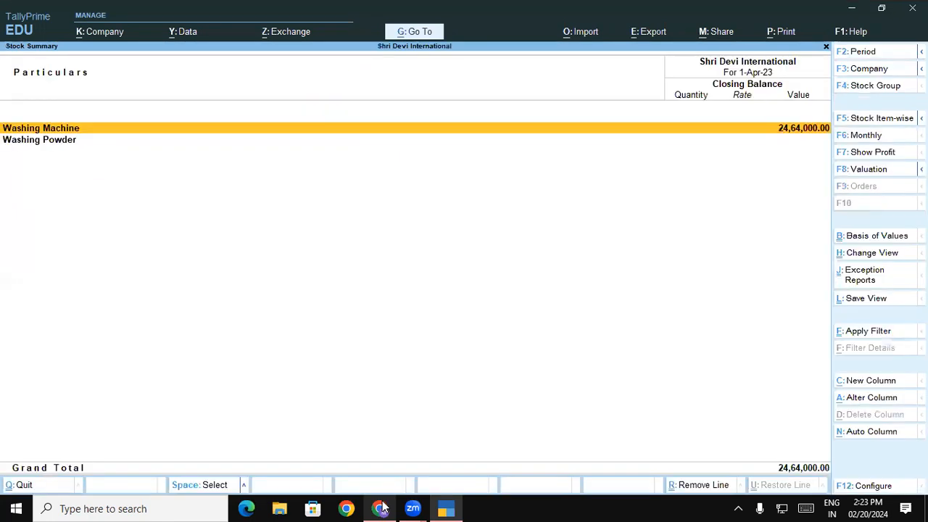
pyautogui.press('Return')
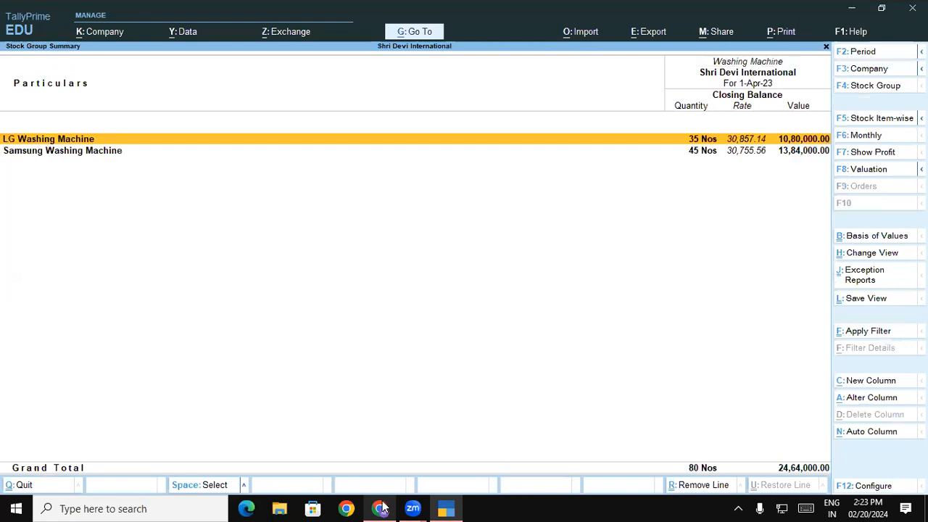
pyautogui.press('Return')
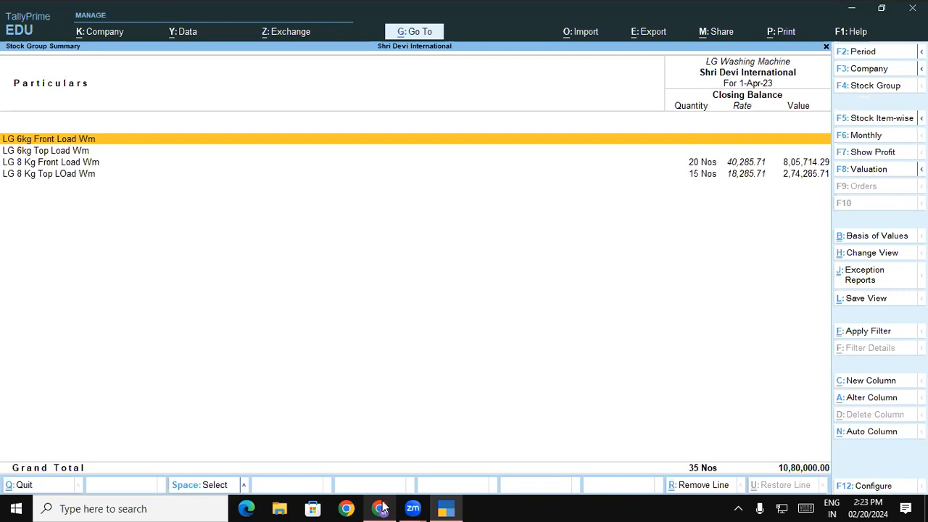
pyautogui.press('Down')
pyautogui.press('Down')
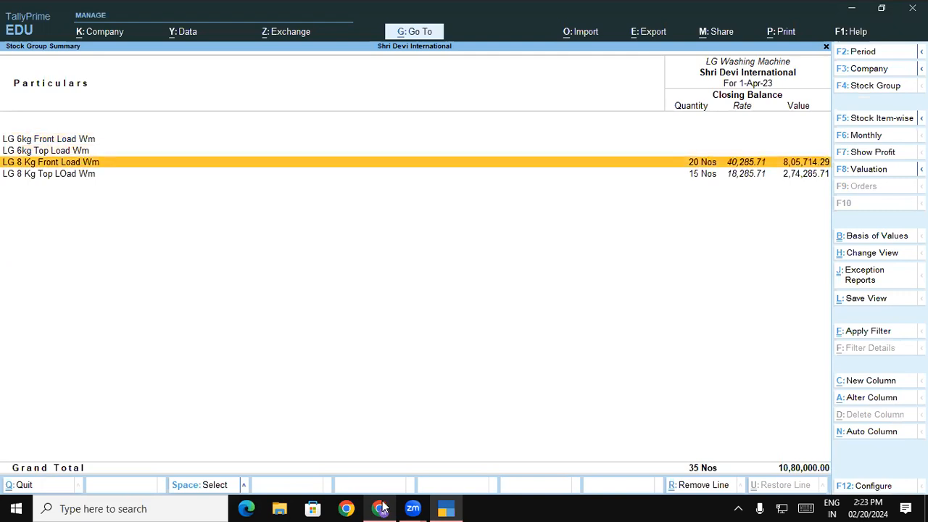
pyautogui.click(329, 206)
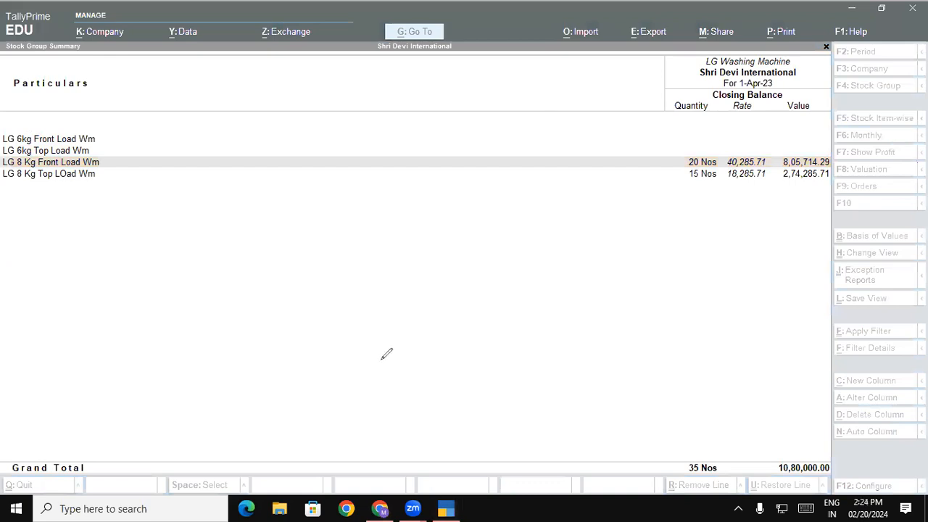
pyautogui.moveTo(375, 201); pyautogui.dragTo(377, 231)
pyautogui.moveTo(369, 232); pyautogui.dragTo(387, 231)
pyautogui.moveTo(375, 202)
pyautogui.mouseDown()
pyautogui.moveTo(363, 213)
pyautogui.moveTo(463, 218)
pyautogui.moveTo(484, 233)
pyautogui.mouseUp()
pyautogui.moveTo(501, 197)
pyautogui.mouseDown()
pyautogui.moveTo(496, 218)
pyautogui.moveTo(501, 194)
pyautogui.mouseUp()
pyautogui.moveTo(522, 203)
pyautogui.mouseDown()
pyautogui.moveTo(519, 215)
pyautogui.moveTo(523, 201)
pyautogui.mouseUp()
pyautogui.moveTo(546, 205)
pyautogui.mouseDown()
pyautogui.moveTo(537, 215)
pyautogui.moveTo(551, 197)
pyautogui.mouseUp()
pyautogui.moveTo(567, 195)
pyautogui.mouseDown()
pyautogui.moveTo(580, 208)
pyautogui.moveTo(572, 193)
pyautogui.mouseUp()
pyautogui.moveTo(370, 253)
pyautogui.mouseDown()
pyautogui.moveTo(396, 272)
pyautogui.moveTo(455, 257)
pyautogui.mouseUp()
pyautogui.moveTo(484, 244)
pyautogui.mouseDown()
pyautogui.moveTo(487, 273)
pyautogui.moveTo(485, 253)
pyautogui.moveTo(517, 243)
pyautogui.moveTo(580, 245)
pyautogui.mouseUp()
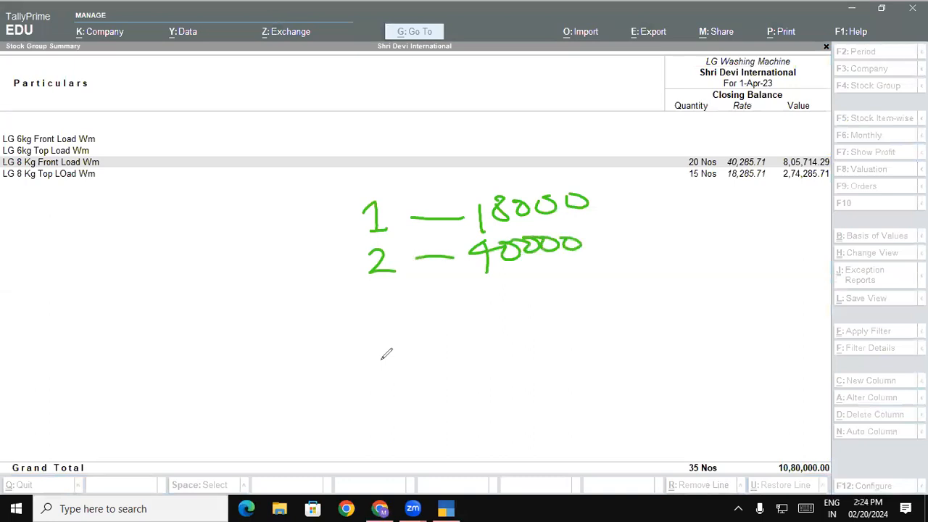
pyautogui.moveTo(303, 334)
pyautogui.mouseDown()
pyautogui.moveTo(345, 319)
pyautogui.moveTo(381, 350)
pyautogui.mouseUp()
pyautogui.moveTo(396, 323)
pyautogui.mouseDown()
pyautogui.moveTo(389, 338)
pyautogui.moveTo(393, 320)
pyautogui.moveTo(485, 319)
pyautogui.mouseUp()
pyautogui.click(447, 319)
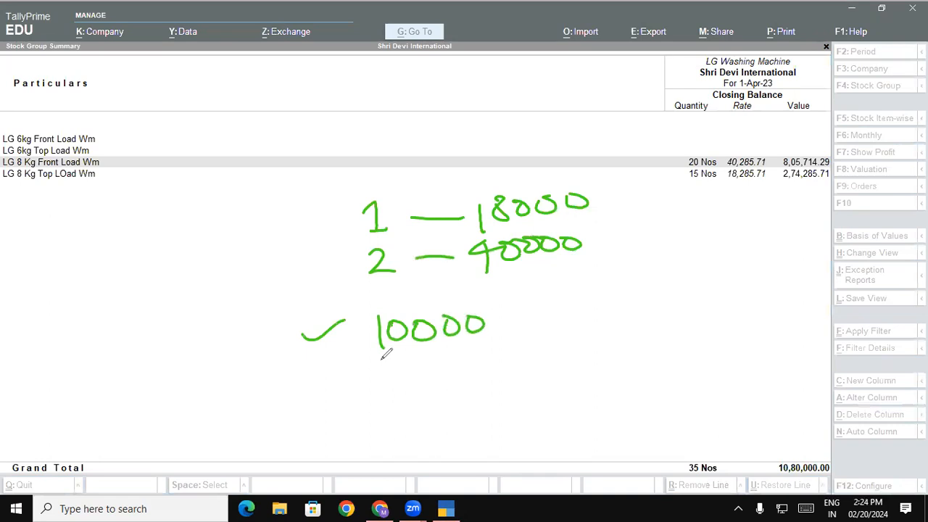
pyautogui.moveTo(370, 361); pyautogui.dragTo(522, 346)
pyautogui.moveTo(419, 362)
pyautogui.mouseDown()
pyautogui.moveTo(437, 378)
pyautogui.moveTo(419, 388)
pyautogui.mouseUp()
pyautogui.click(454, 364)
pyautogui.moveTo(454, 362); pyautogui.dragTo(449, 386)
pyautogui.moveTo(454, 361); pyautogui.dragTo(469, 360)
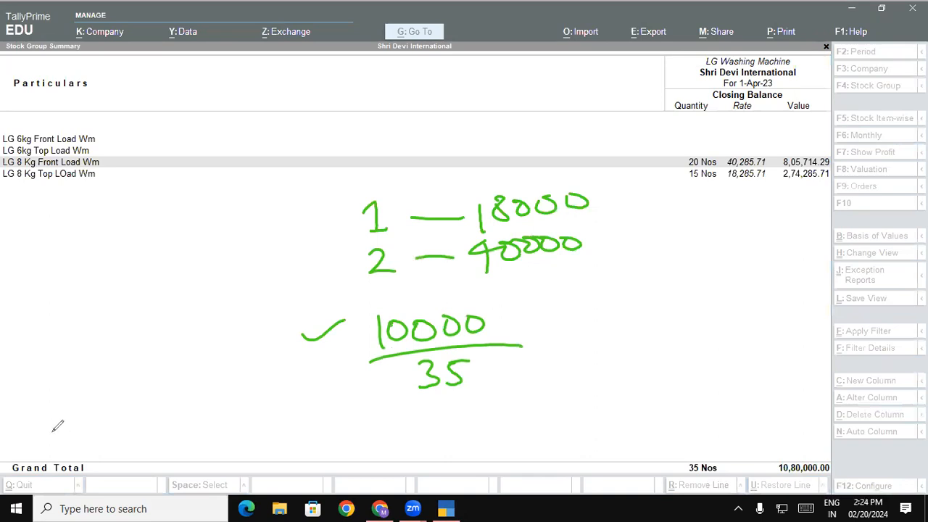
# Step: Calculate the additional cost per unit as 10000/35 with the built-in calculator
pyautogui.click(135, 424)
pyautogui.hotkey('ctrl', 'n')
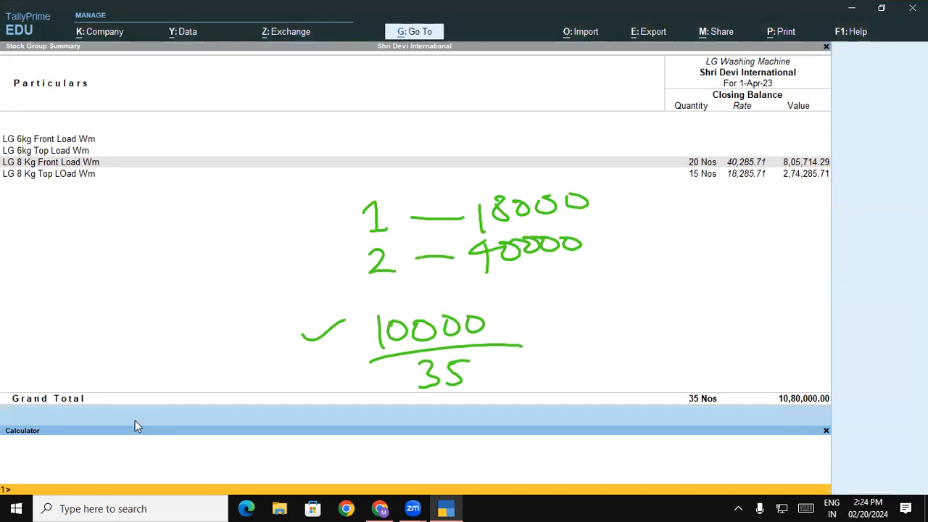
pyautogui.write('10000/35')
pyautogui.press('Return')
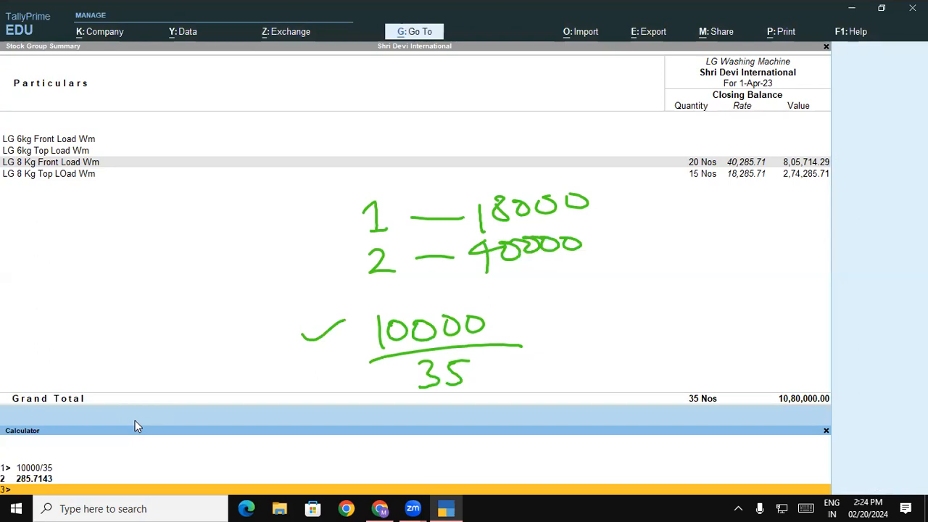
pyautogui.click(135, 420)
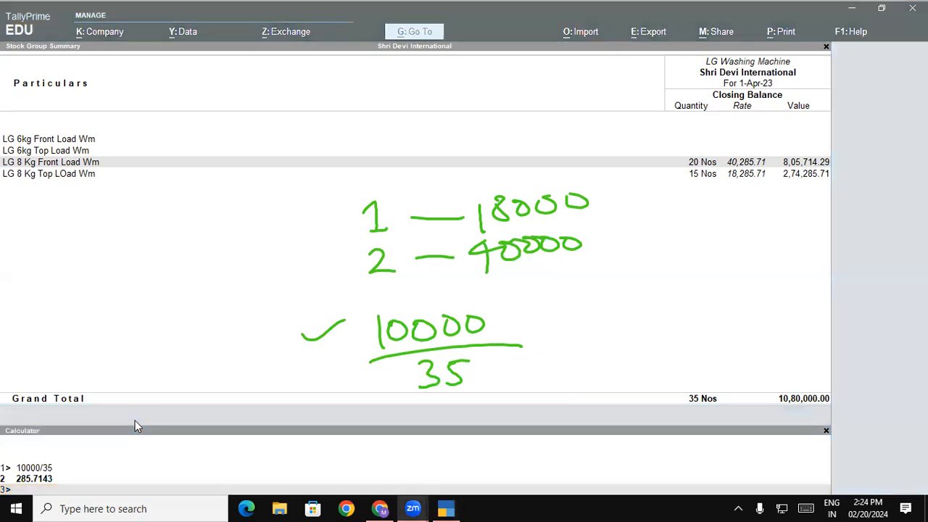
pyautogui.moveTo(749, 185); pyautogui.dragTo(769, 171)
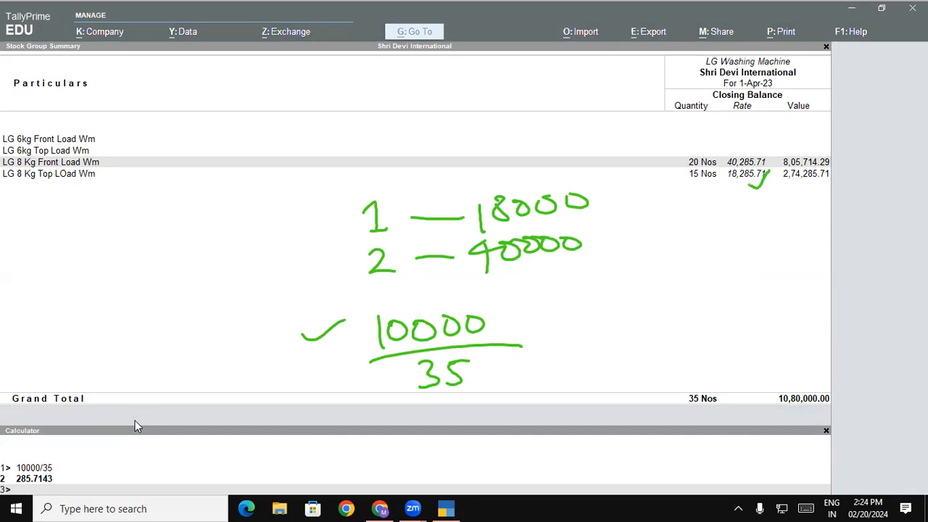
# Step: Handwrite the alternative cost splits 5000/20 and 5000/25 beside the LG Washing Machine stock figures
pyautogui.moveTo(699, 247); pyautogui.dragTo(759, 227)
pyautogui.moveTo(736, 299)
pyautogui.mouseDown()
pyautogui.moveTo(751, 317)
pyautogui.moveTo(741, 324)
pyautogui.mouseUp()
pyautogui.moveTo(736, 298)
pyautogui.mouseDown()
pyautogui.moveTo(751, 288)
pyautogui.moveTo(805, 292)
pyautogui.moveTo(790, 279)
pyautogui.mouseUp()
pyautogui.moveTo(815, 277); pyautogui.dragTo(829, 279)
pyautogui.moveTo(692, 262); pyautogui.dragTo(665, 273)
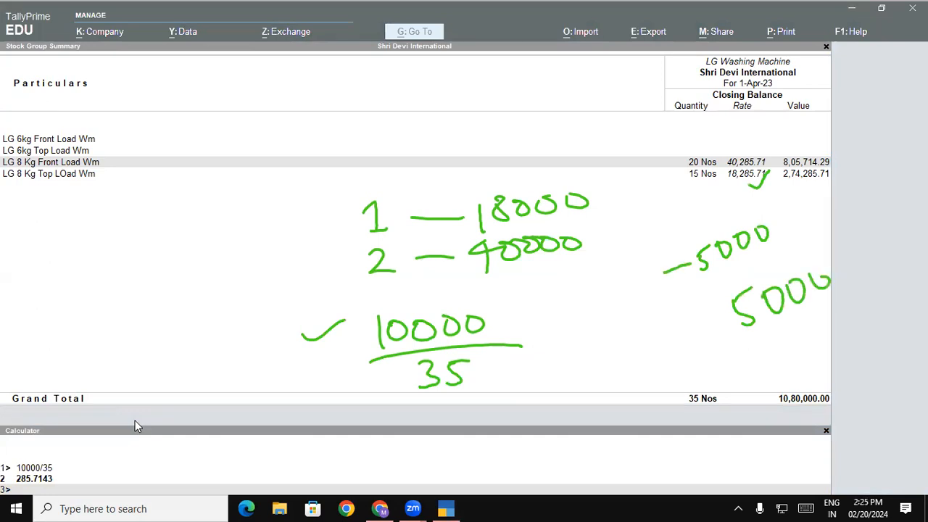
pyautogui.moveTo(793, 218)
pyautogui.mouseDown()
pyautogui.moveTo(760, 255)
pyautogui.moveTo(820, 242)
pyautogui.moveTo(833, 221)
pyautogui.mouseUp()
pyautogui.moveTo(770, 327); pyautogui.dragTo(748, 339)
pyautogui.moveTo(842, 277)
pyautogui.mouseDown()
pyautogui.moveTo(767, 325)
pyautogui.moveTo(817, 335)
pyautogui.moveTo(837, 293)
pyautogui.mouseUp()
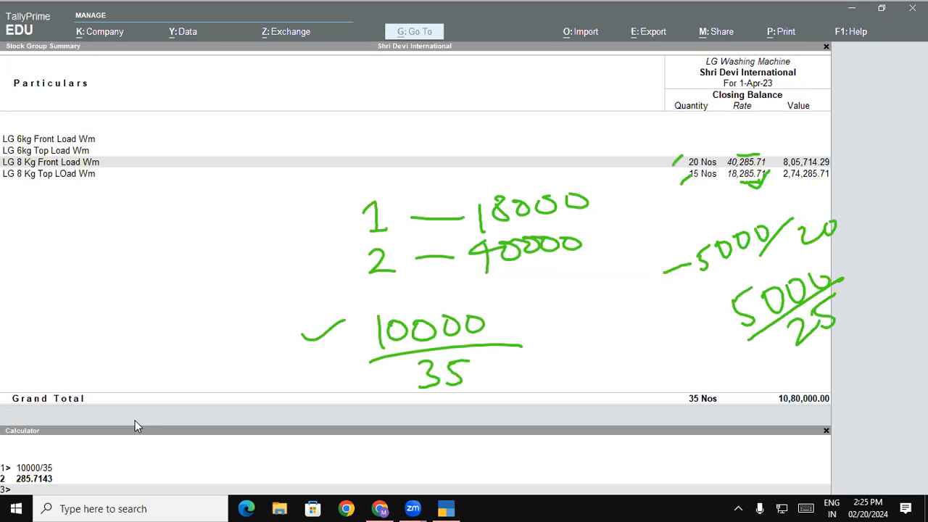
# Step: Close the calculator and examine the 8 Kg items' closing rates in the Samsung Washing Machine group
pyautogui.click(827, 433)
pyautogui.click(826, 431)
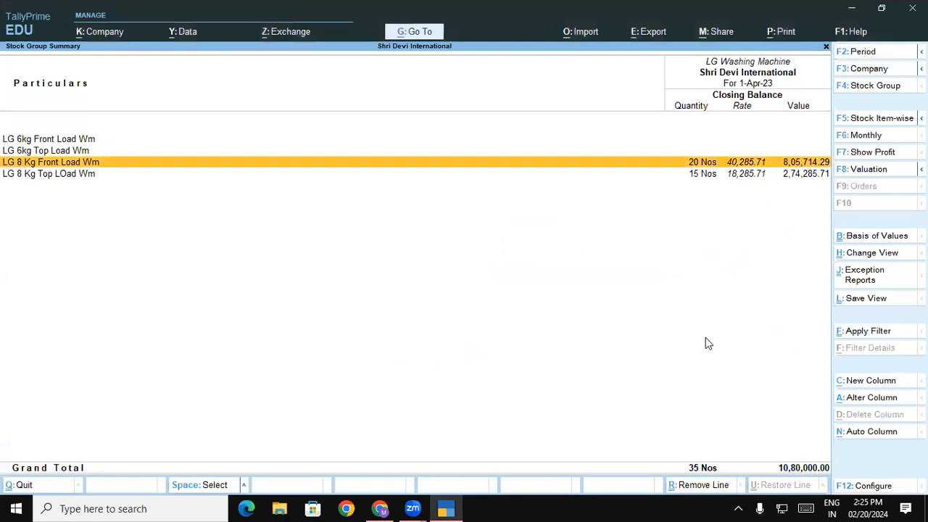
pyautogui.press('Escape')
pyautogui.press('Down')
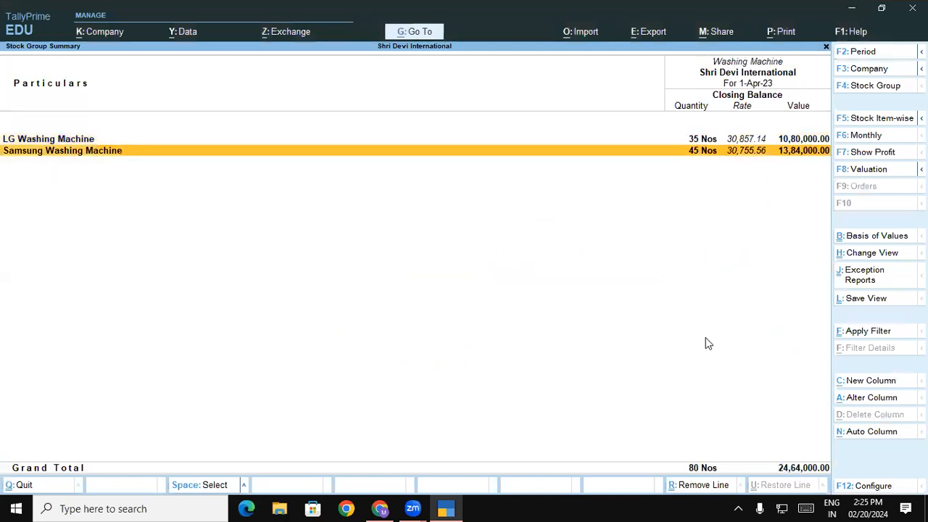
pyautogui.press('Return')
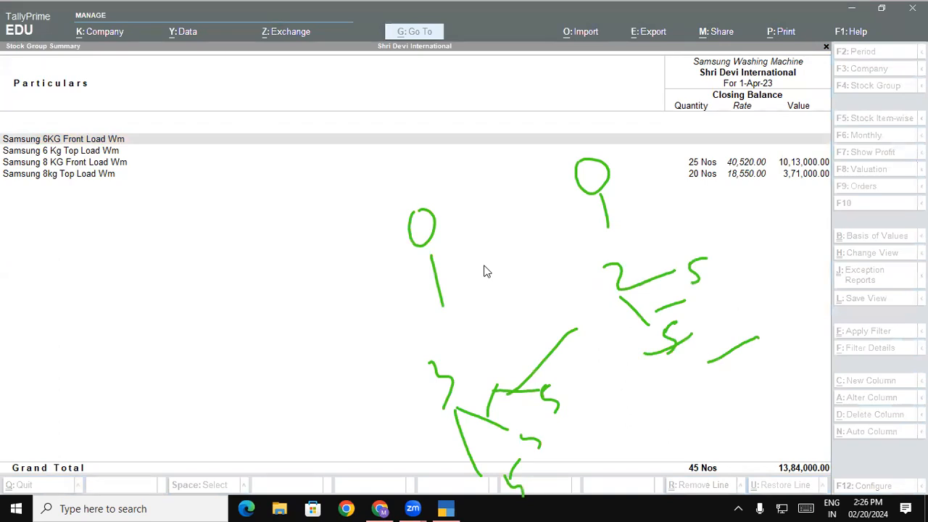
pyautogui.click(484, 266)
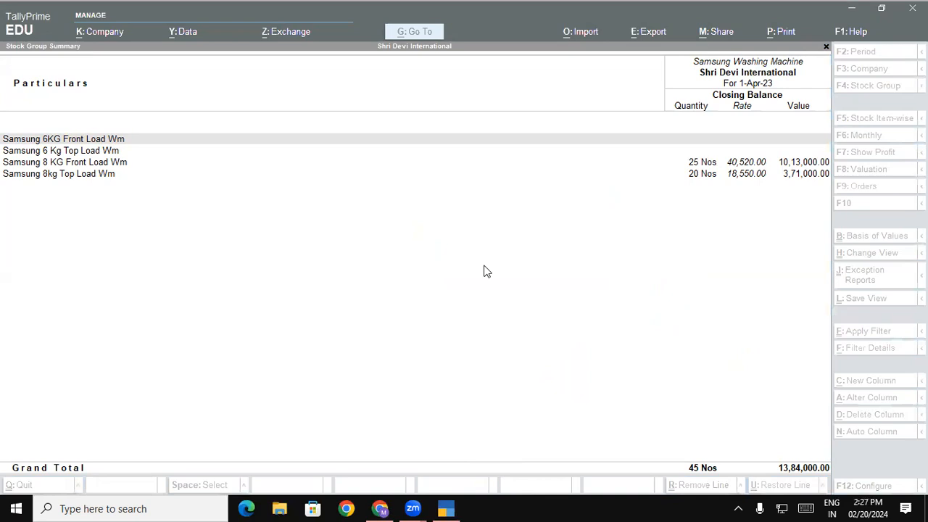
# Step: Leave the Stock Summary and open the Loading & Unloading Cost ledger for alteration to check its Method of Appropriation
pyautogui.press('Escape')
pyautogui.press('Escape')
pyautogui.press('Escape')
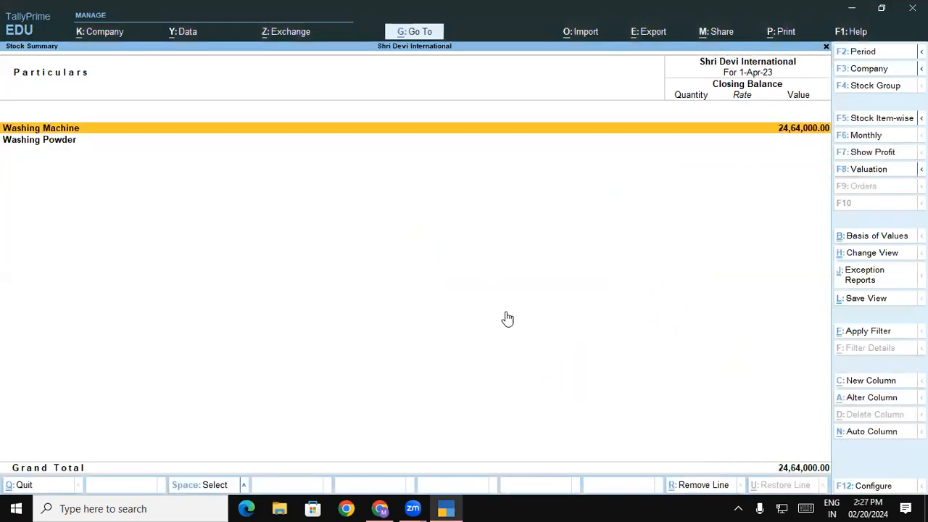
pyautogui.write('a')
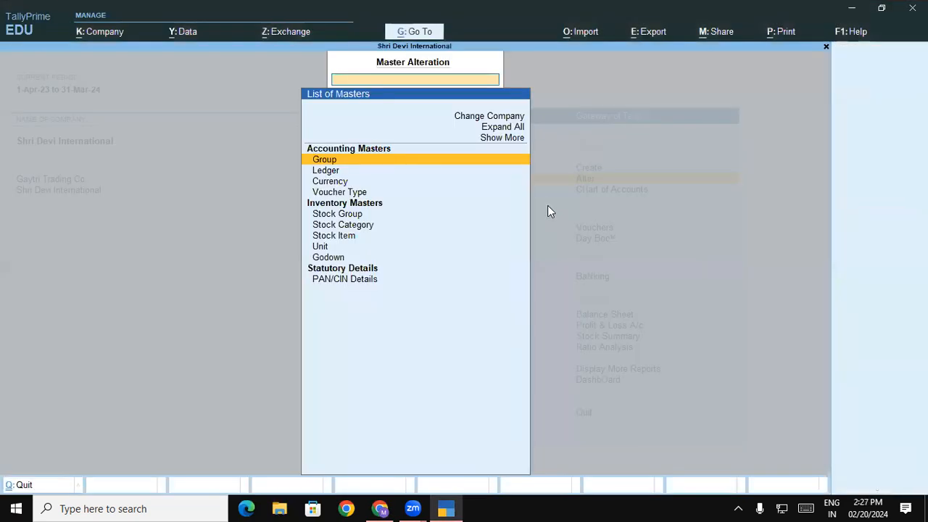
pyautogui.write('L')
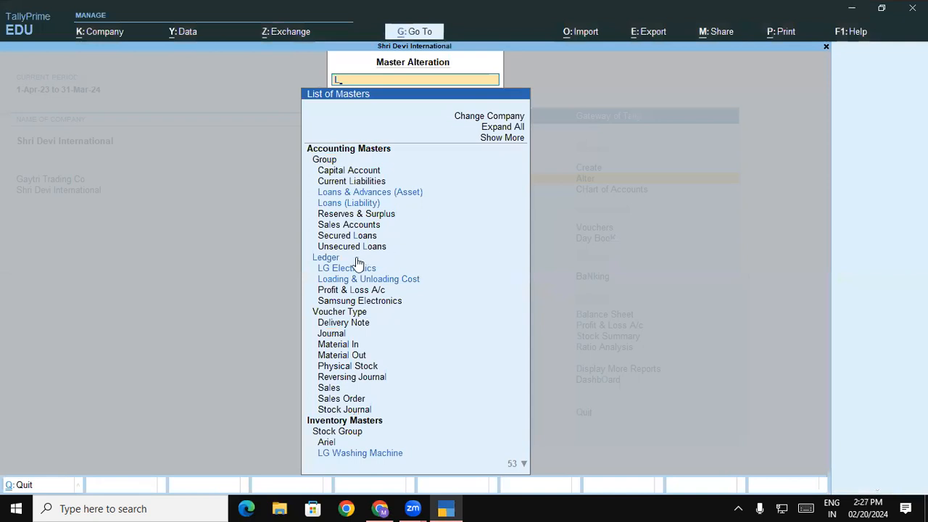
pyautogui.click(326, 258)
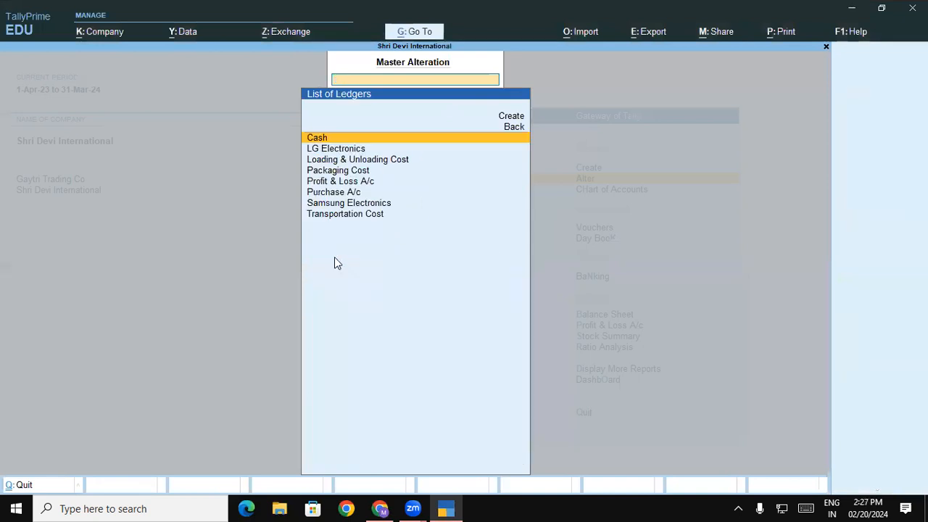
pyautogui.click(327, 162)
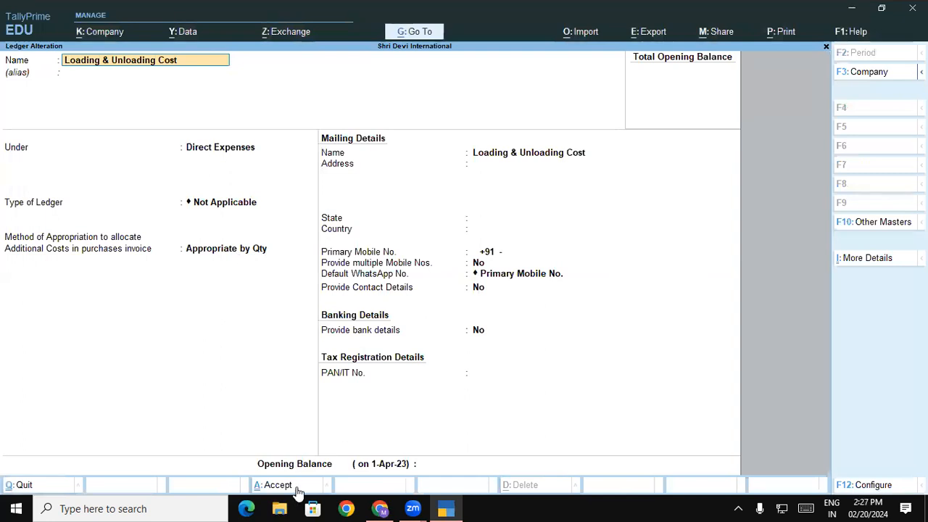
# Step: Check the ledger configuration for the additional cost appropriation option, and return to the Gateway of Tally without saving changes
pyautogui.press('F12')
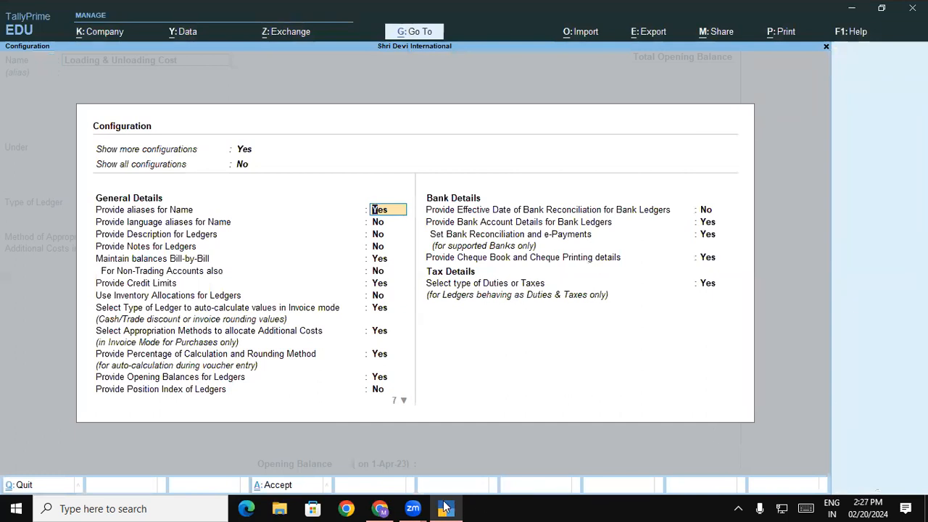
pyautogui.press('Escape')
pyautogui.press('Escape')
pyautogui.press('Escape')
pyautogui.press('y')
pyautogui.press('Escape')
pyautogui.press('Escape')
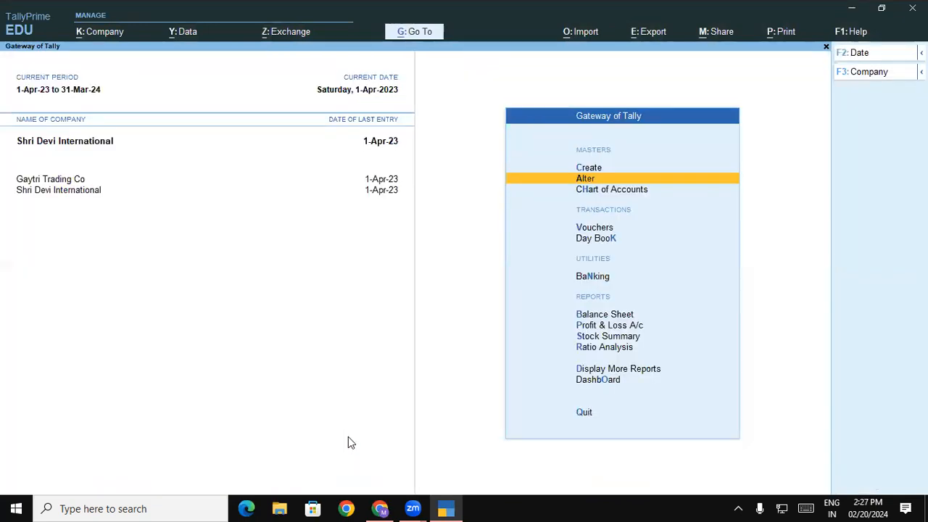
# Step: Open the Balance Sheet and drill down through Current Liabilities to the Sundry Creditors' closing balances
pyautogui.press('b')
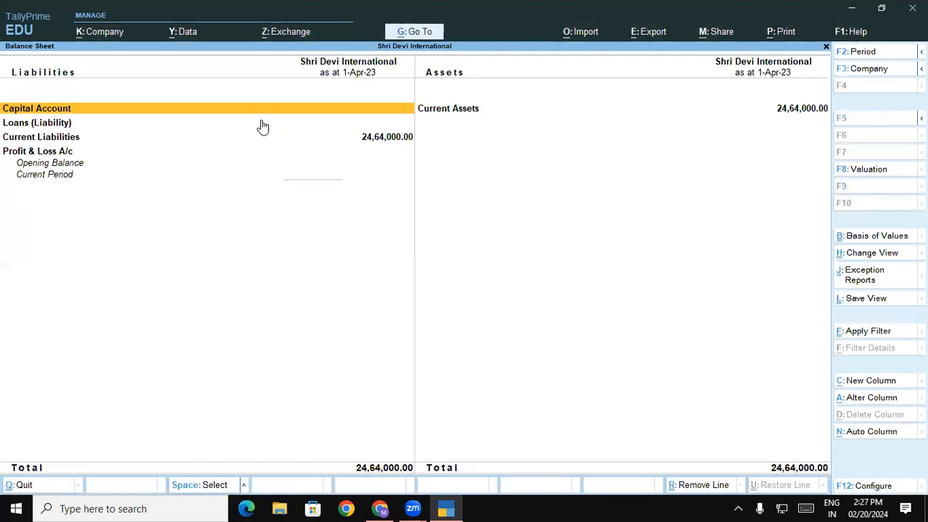
pyautogui.doubleClick(396, 138)
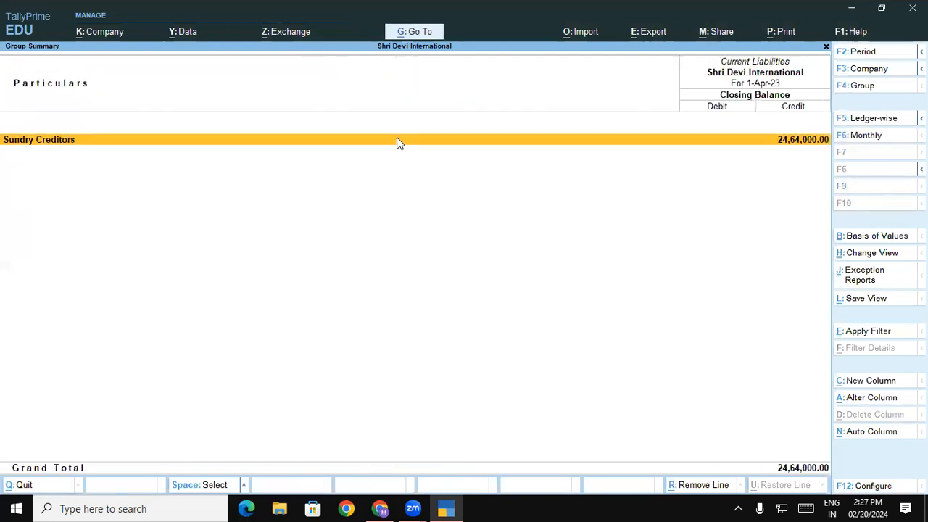
pyautogui.doubleClick(396, 142)
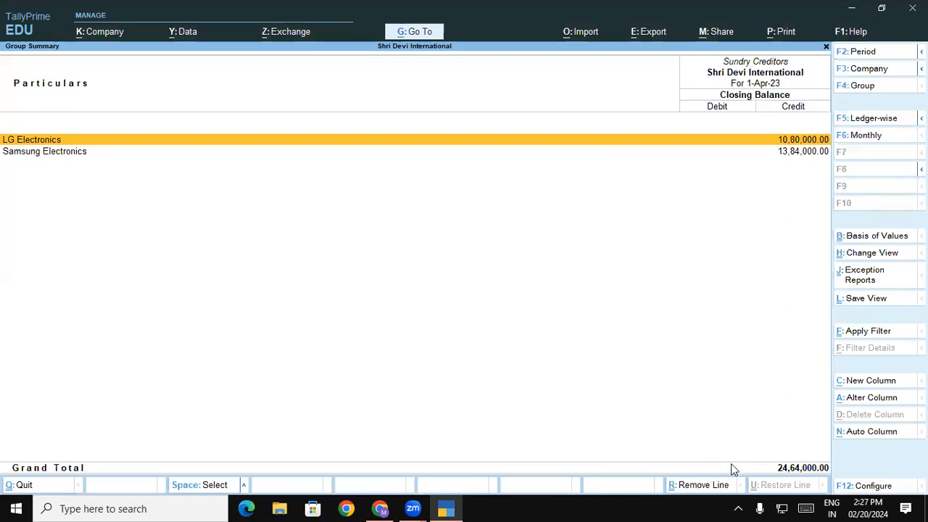
# Step: Switch to the exercise document in the browser and read the worked calculation for the LG 8Kg Top Load rate
pyautogui.click(382, 508)
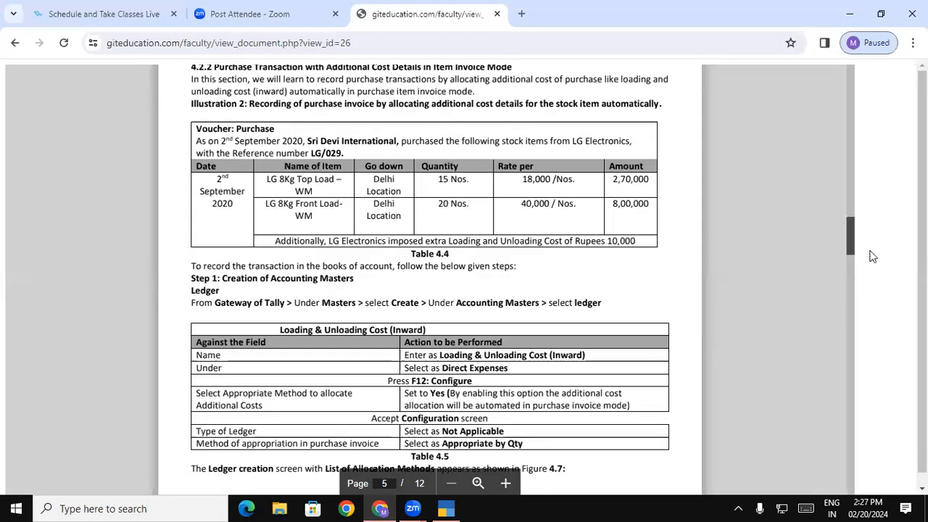
pyautogui.moveTo(846, 237); pyautogui.dragTo(850, 310)
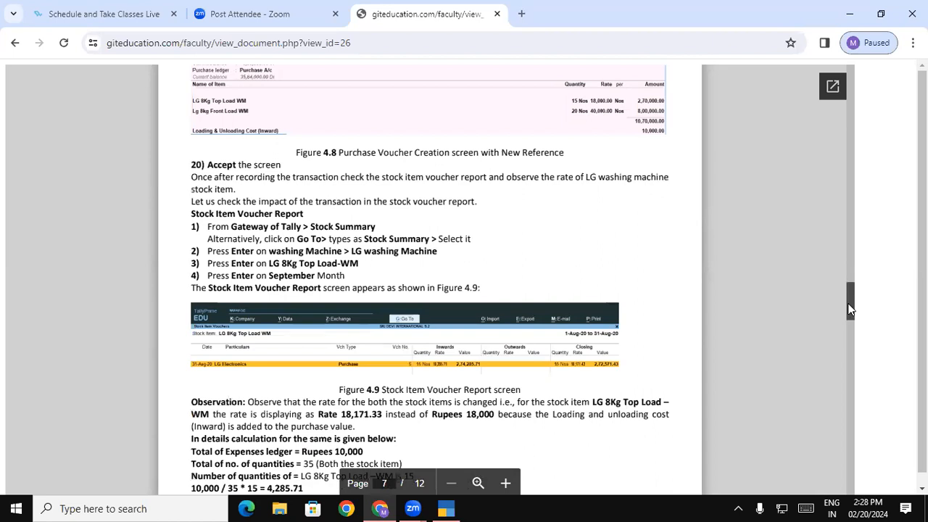
pyautogui.moveTo(851, 309); pyautogui.dragTo(851, 331)
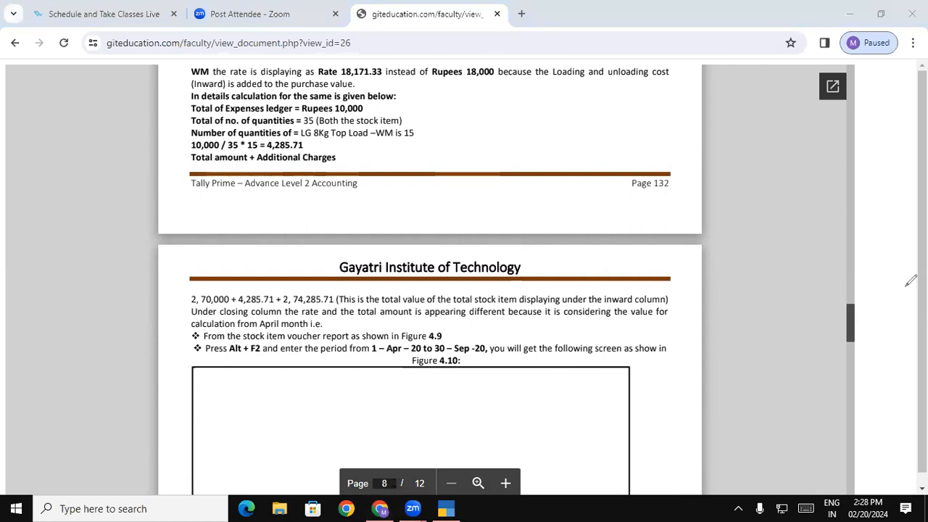
# Step: Handwrite the cost shares 10000/35 × 15 and 10000/35 × 20 below the document's worked calculation
pyautogui.moveTo(239, 221); pyautogui.dragTo(238, 251)
pyautogui.moveTo(252, 228)
pyautogui.mouseDown()
pyautogui.moveTo(262, 241)
pyautogui.moveTo(245, 230)
pyautogui.mouseUp()
pyautogui.moveTo(274, 226)
pyautogui.mouseDown()
pyautogui.moveTo(273, 243)
pyautogui.moveTo(271, 228)
pyautogui.mouseUp()
pyautogui.moveTo(291, 226)
pyautogui.mouseDown()
pyautogui.moveTo(301, 241)
pyautogui.moveTo(293, 227)
pyautogui.mouseUp()
pyautogui.moveTo(310, 223)
pyautogui.mouseDown()
pyautogui.moveTo(309, 232)
pyautogui.moveTo(312, 224)
pyautogui.mouseUp()
pyautogui.moveTo(231, 261); pyautogui.dragTo(330, 256)
pyautogui.moveTo(267, 266)
pyautogui.mouseDown()
pyautogui.moveTo(289, 265)
pyautogui.moveTo(276, 293)
pyautogui.mouseUp()
pyautogui.moveTo(312, 269); pyautogui.dragTo(305, 293)
pyautogui.moveTo(290, 270); pyautogui.dragTo(323, 261)
pyautogui.moveTo(335, 227); pyautogui.dragTo(366, 249)
pyautogui.moveTo(361, 226)
pyautogui.mouseDown()
pyautogui.moveTo(334, 245)
pyautogui.moveTo(375, 224)
pyautogui.mouseUp()
pyautogui.moveTo(375, 223)
pyautogui.mouseDown()
pyautogui.moveTo(377, 252)
pyautogui.moveTo(388, 250)
pyautogui.mouseUp()
pyautogui.moveTo(387, 226); pyautogui.dragTo(405, 222)
pyautogui.moveTo(557, 213)
pyautogui.mouseDown()
pyautogui.moveTo(559, 254)
pyautogui.moveTo(573, 235)
pyautogui.moveTo(624, 234)
pyautogui.mouseUp()
pyautogui.moveTo(660, 209); pyautogui.dragTo(662, 226)
pyautogui.moveTo(560, 255); pyautogui.dragTo(666, 244)
pyautogui.moveTo(613, 254)
pyautogui.mouseDown()
pyautogui.moveTo(638, 284)
pyautogui.moveTo(661, 248)
pyautogui.mouseUp()
pyautogui.moveTo(701, 206)
pyautogui.mouseDown()
pyautogui.moveTo(681, 233)
pyautogui.moveTo(739, 226)
pyautogui.mouseUp()
pyautogui.moveTo(741, 209); pyautogui.dragTo(760, 214)
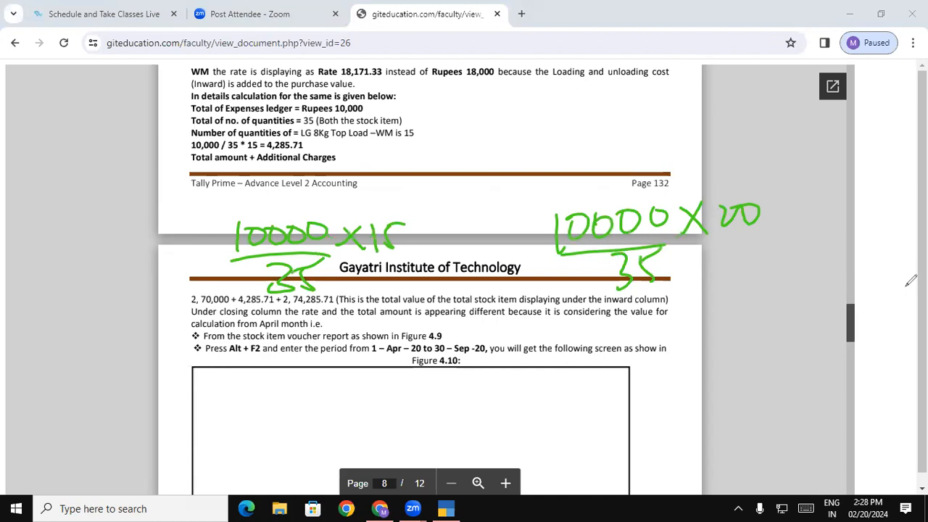
# Step: Handwrite the per-unit cost 10000/35 beside the empty Figure 4.10 frame
pyautogui.moveTo(613, 367); pyautogui.dragTo(623, 414)
pyautogui.moveTo(643, 366); pyautogui.dragTo(692, 337)
pyautogui.moveTo(713, 320)
pyautogui.mouseDown()
pyautogui.moveTo(712, 329)
pyautogui.moveTo(719, 319)
pyautogui.mouseUp()
pyautogui.moveTo(640, 397); pyautogui.dragTo(737, 347)
pyautogui.moveTo(694, 373)
pyautogui.mouseDown()
pyautogui.moveTo(707, 392)
pyautogui.moveTo(693, 415)
pyautogui.mouseUp()
pyautogui.moveTo(732, 366); pyautogui.dragTo(715, 397)
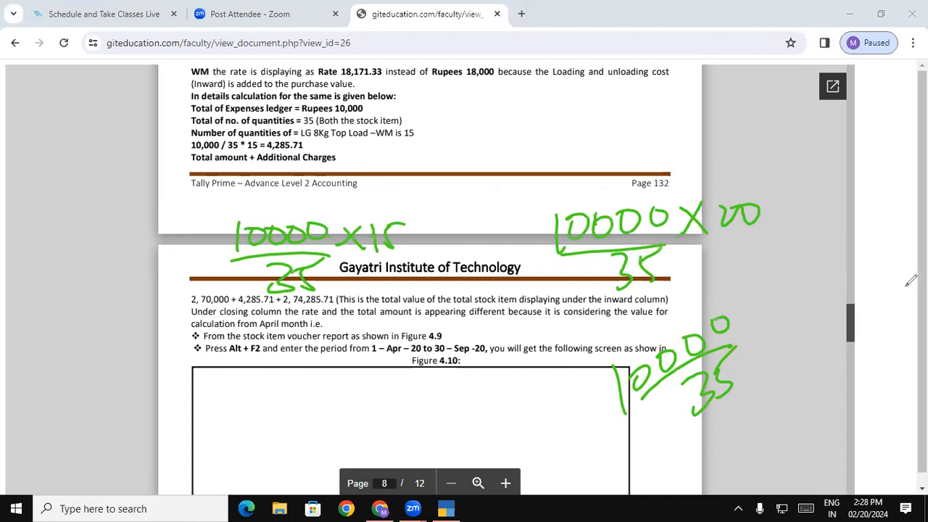
# Step: Tick the expense total and quantity lines of the worked calculation, and clear all handwritten annotations
pyautogui.moveTo(289, 125); pyautogui.dragTo(397, 97)
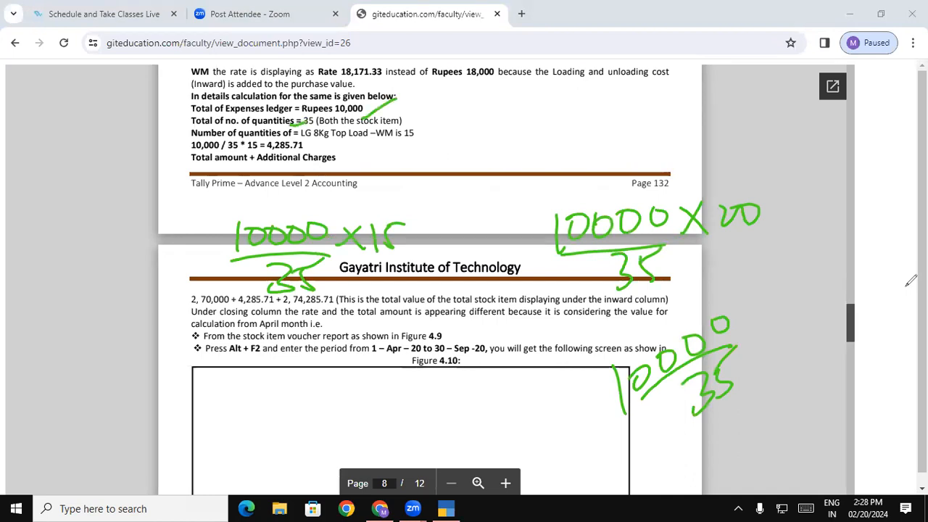
pyautogui.moveTo(372, 144); pyautogui.dragTo(410, 129)
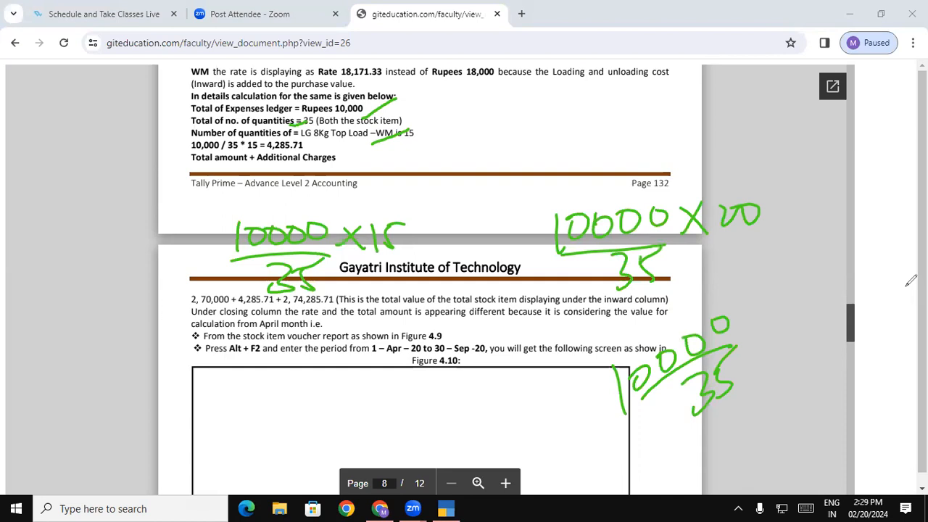
pyautogui.press('Escape')
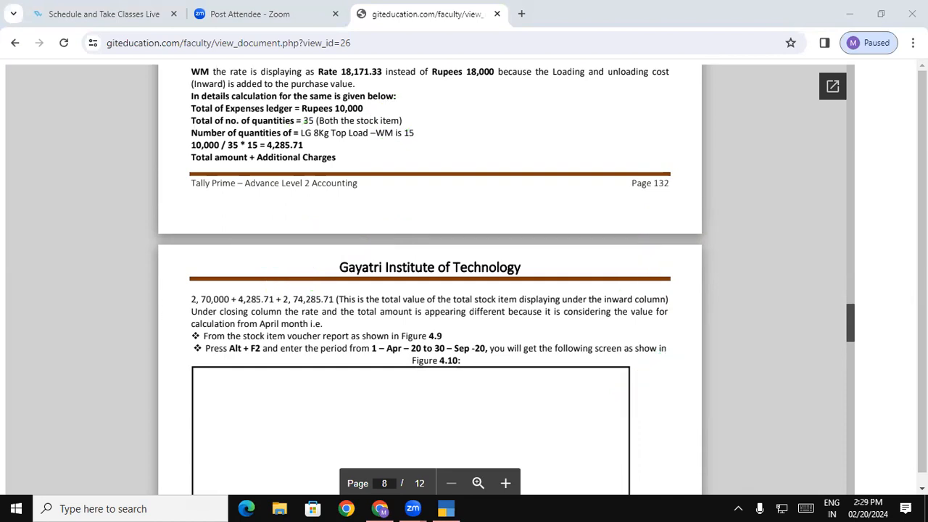
# Step: Read section 4.2.3 with Illustration 3 on the debit note with additional cost, and switch back to TallyPrime
pyautogui.scroll(-1, 912, 280)
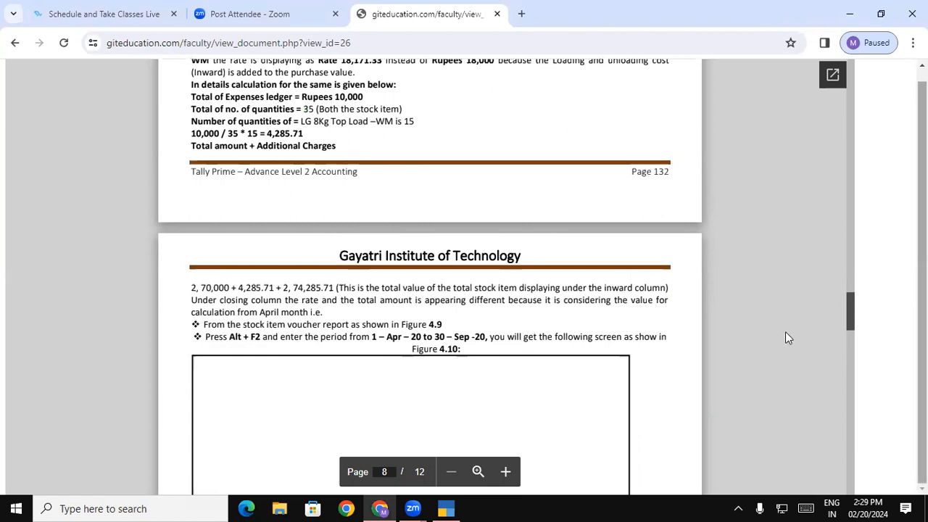
pyautogui.moveTo(852, 314); pyautogui.dragTo(851, 329)
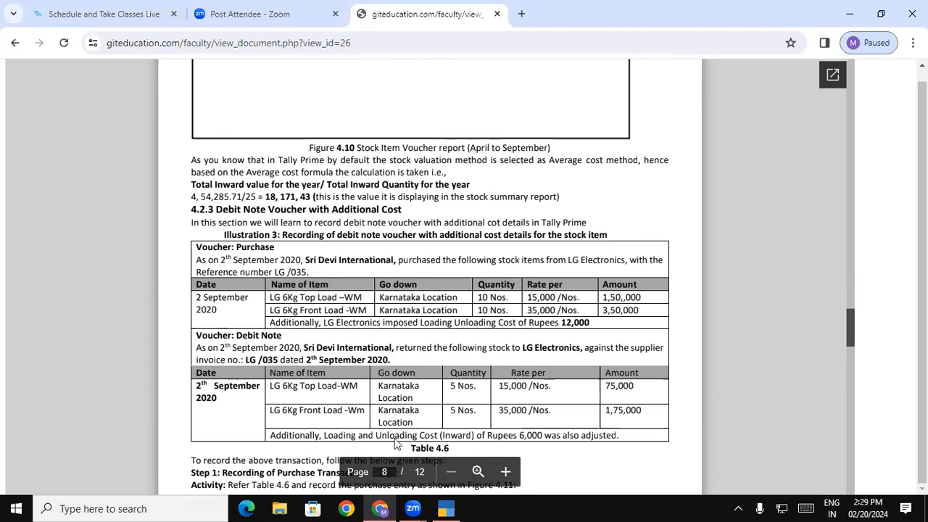
pyautogui.click(448, 507)
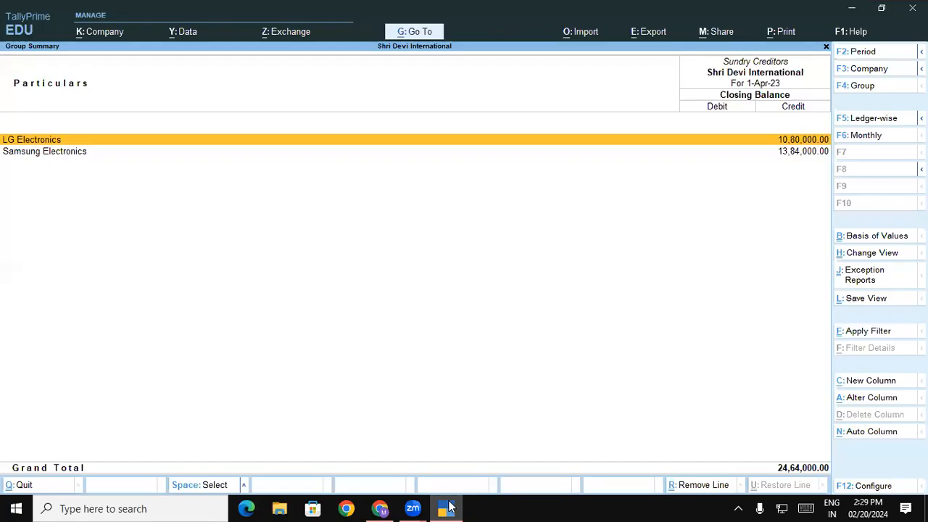
# Step: Leave the Balance Sheet and open the Stock Summary down to the LG Washing Machine items
pyautogui.press('Escape')
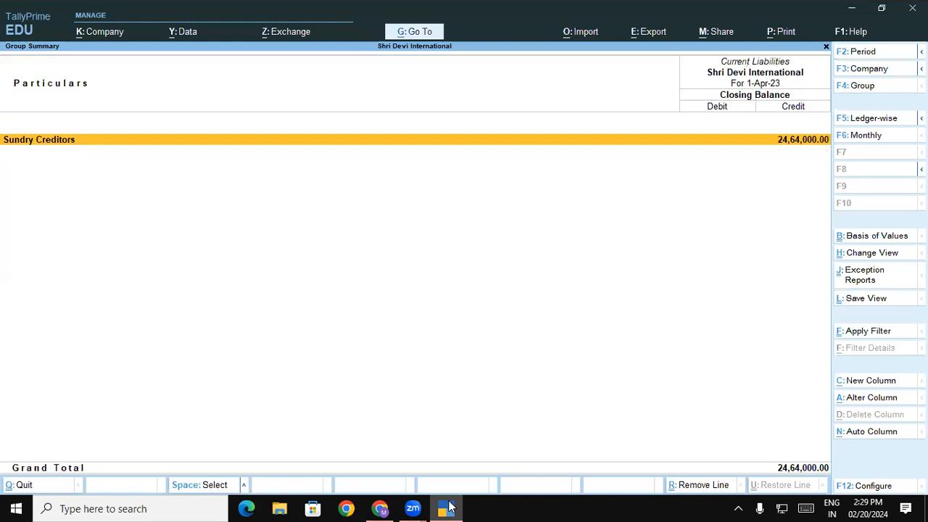
pyautogui.press('Escape')
pyautogui.press('Escape')
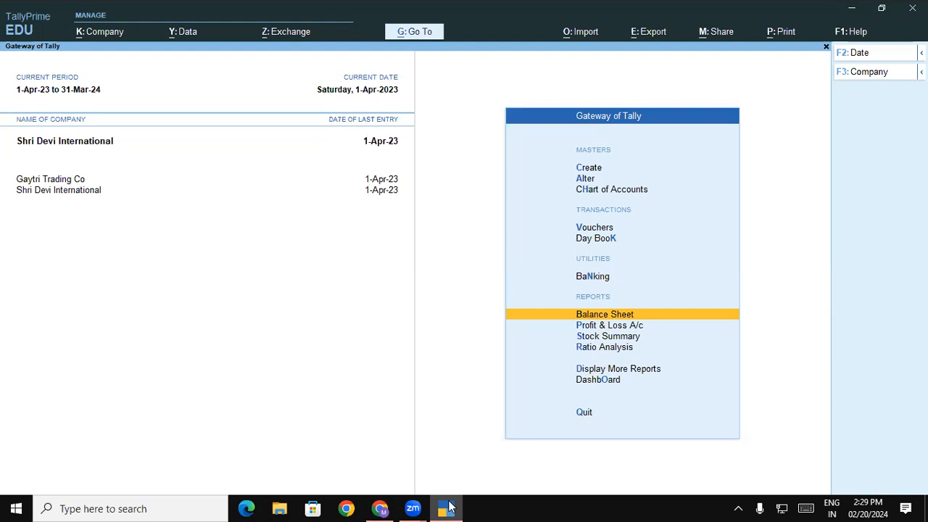
pyautogui.press('Down')
pyautogui.press('Down')
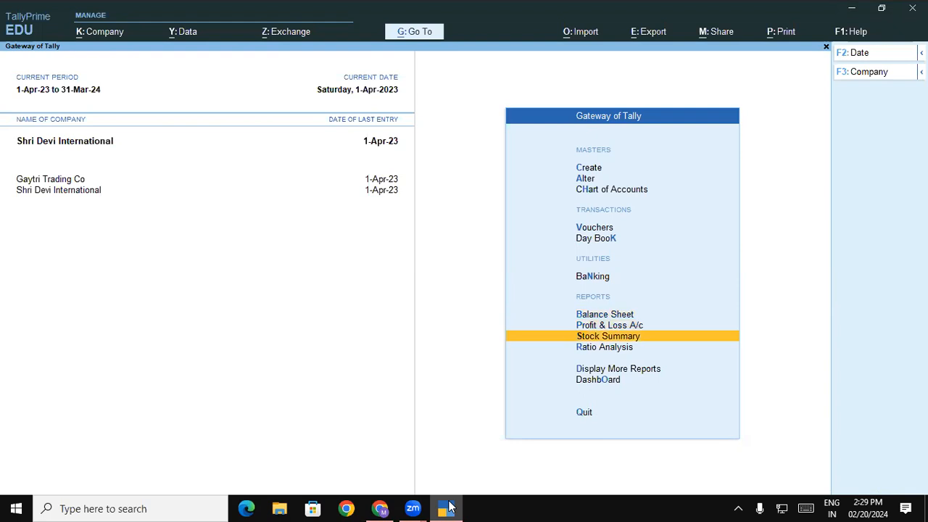
pyautogui.press('Return')
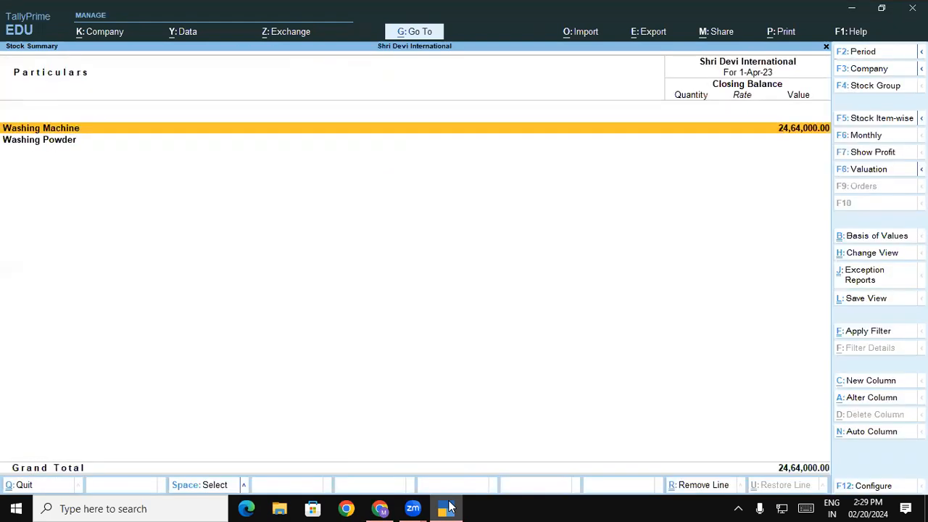
pyautogui.press('Return')
pyautogui.press('Return')
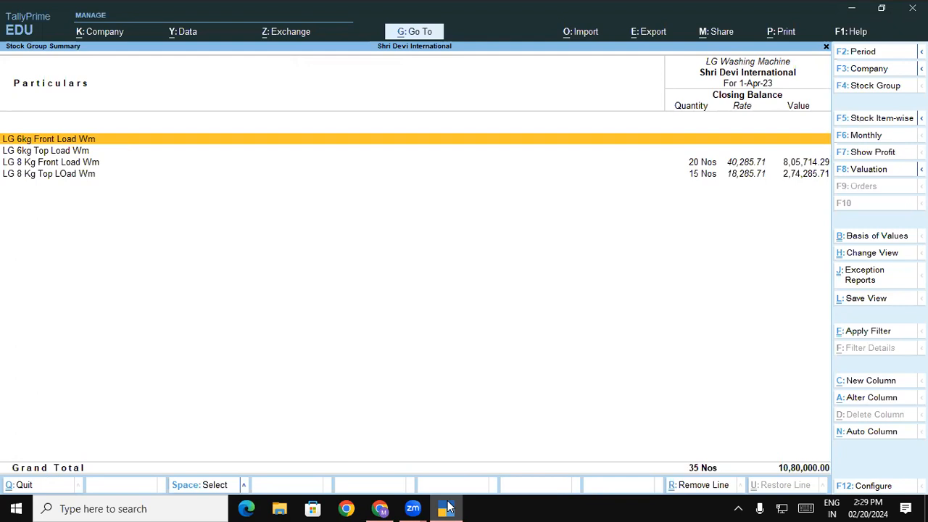
# Step: Configure the LG Washing Machine summary to hide stock items with zero quantity or balance
pyautogui.press('F12')
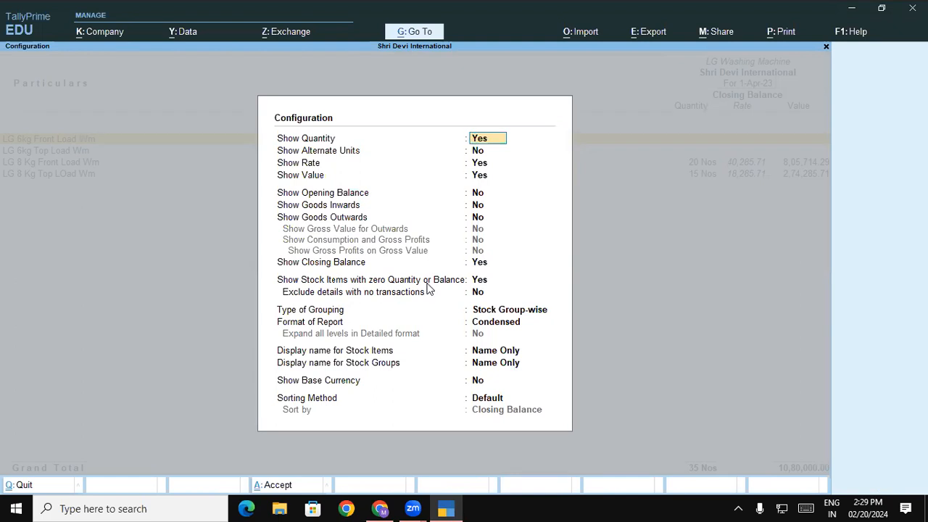
pyautogui.click(477, 282)
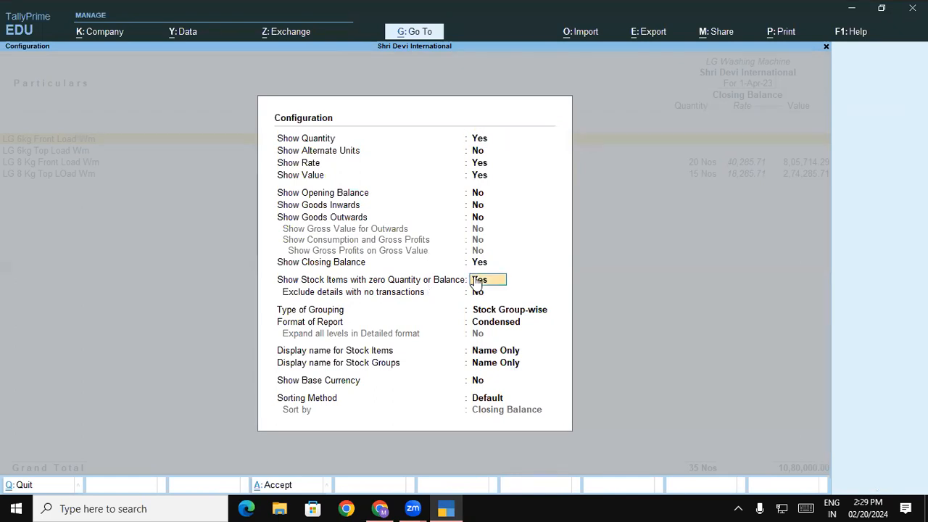
pyautogui.press('n')
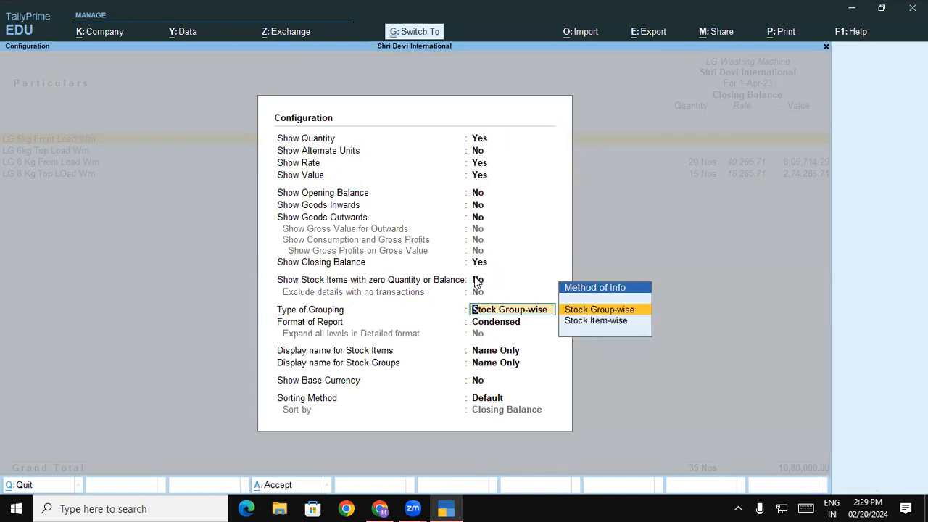
pyautogui.hotkey('ctrl', 'a')
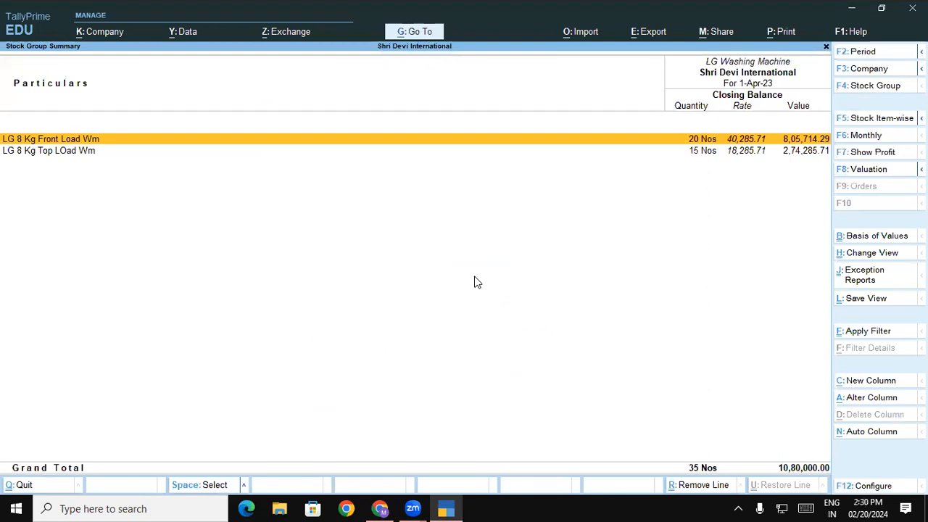
# Step: Set Show Stock Items with zero Quantity or Balance back to Yes and accept the report configuration
pyautogui.press('F12')
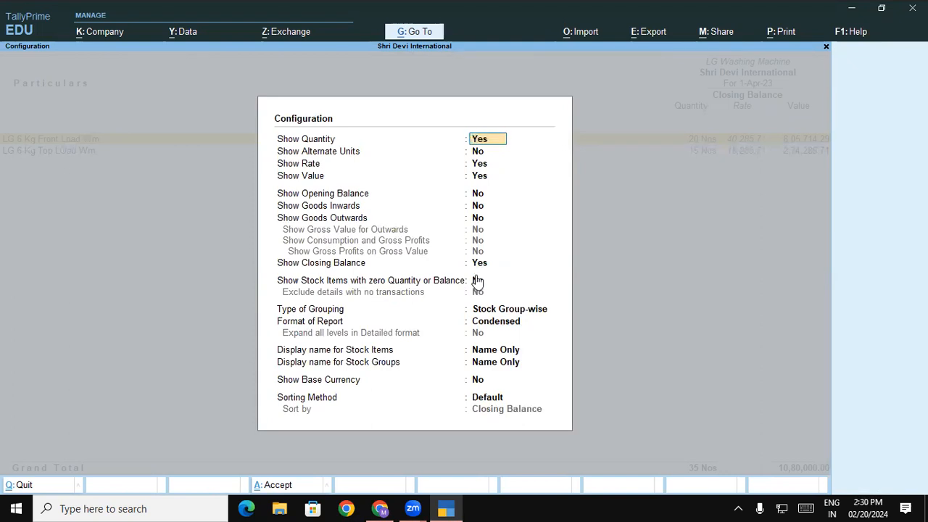
pyautogui.click(477, 282)
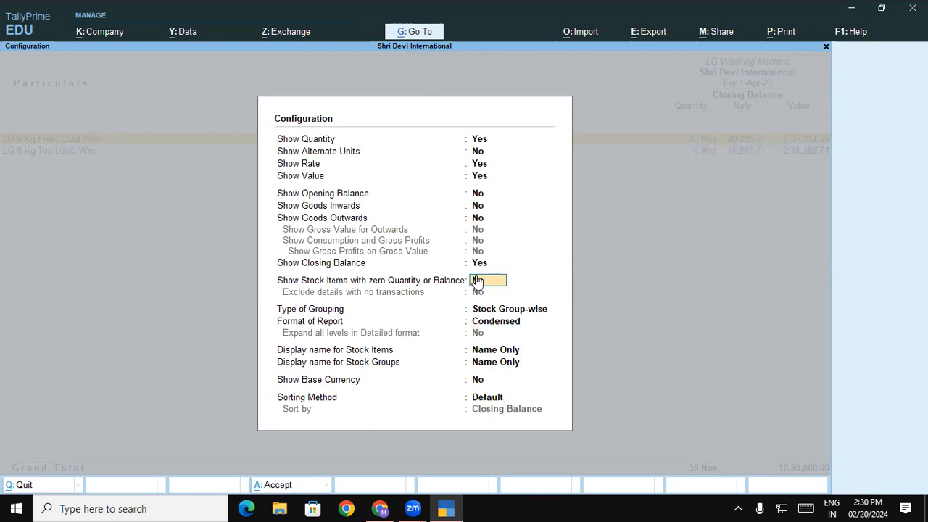
pyautogui.press('y')
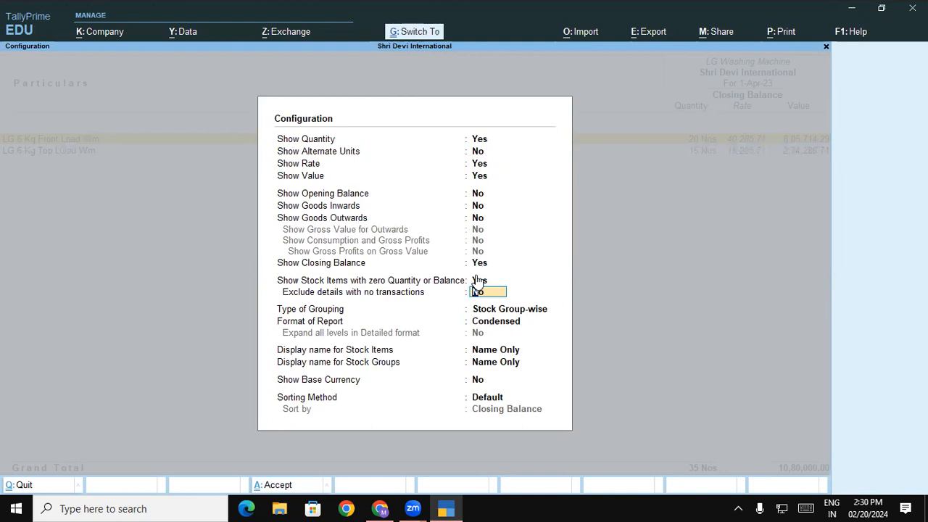
pyautogui.hotkey('ctrl', 'a')
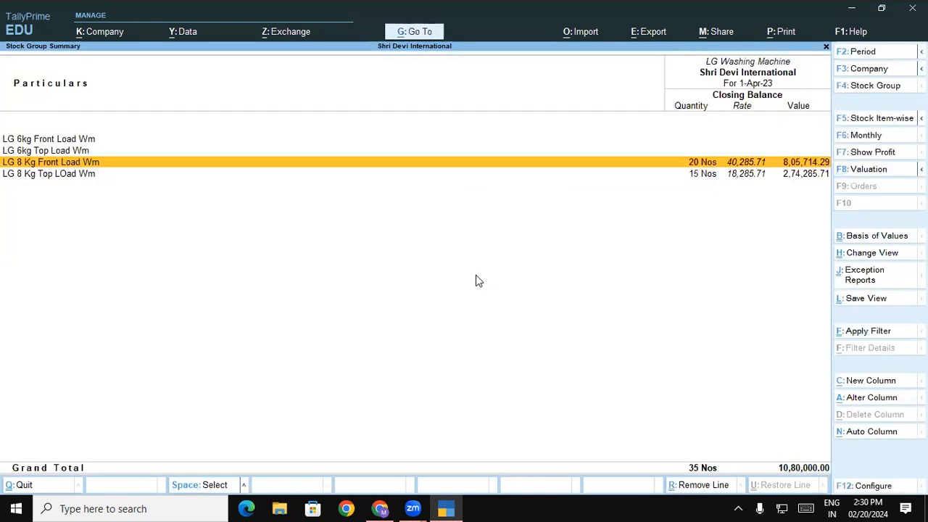
# Step: Leave the Stock Summary and start a purchase voucher with supplier invoice number LG/035 dated 1-Apr-23
pyautogui.press('Escape')
pyautogui.press('Escape')
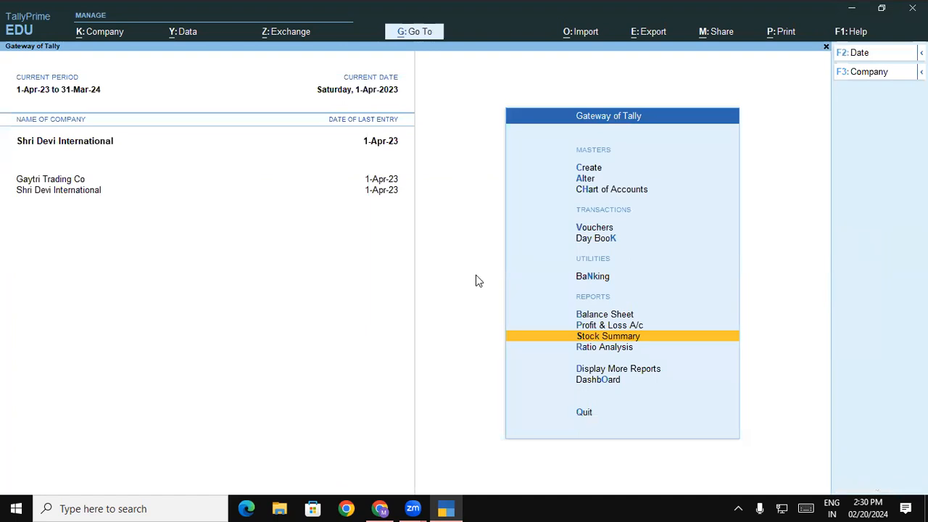
pyautogui.press('v')
pyautogui.write('LG/035')
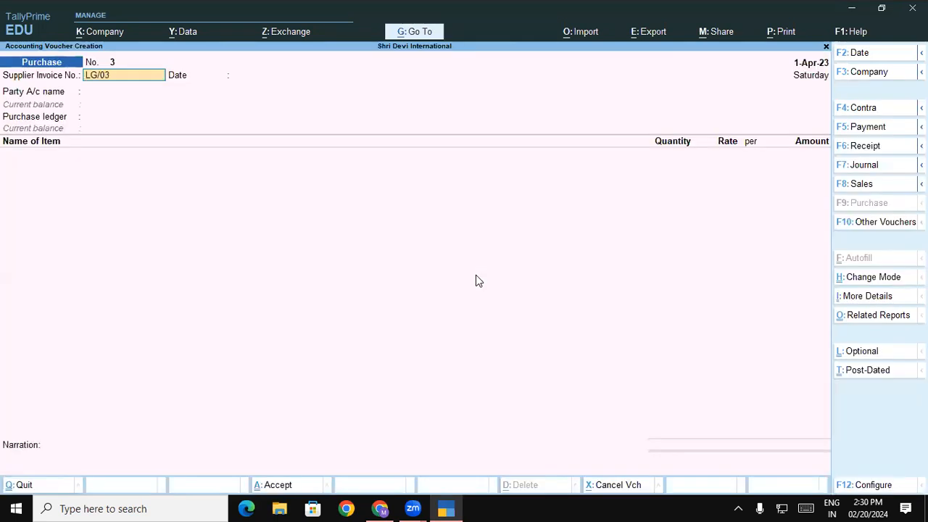
pyautogui.press('Return')
pyautogui.press('Return')
# Step: Select LG Electronics as the party with blank receipt details, and use Purchase A/c as the purchase ledger
pyautogui.write('lg')
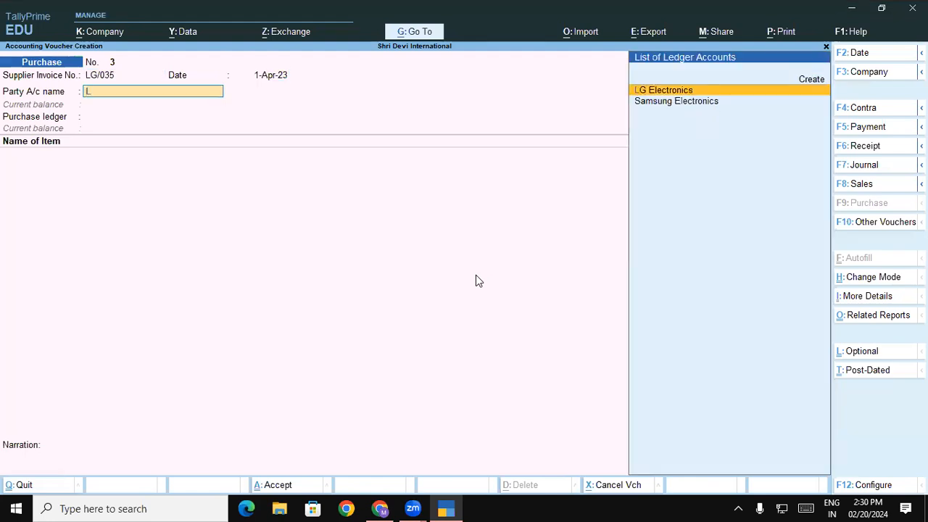
pyautogui.press('Return')
pyautogui.press('Return')
pyautogui.press('Return')
pyautogui.press('Return')
pyautogui.press('Return')
pyautogui.press('Return')
pyautogui.press('Return')
pyautogui.press('Return')
pyautogui.press('Return')
pyautogui.press('Return')
pyautogui.press('Return')
pyautogui.press('Return')
pyautogui.press('Return')
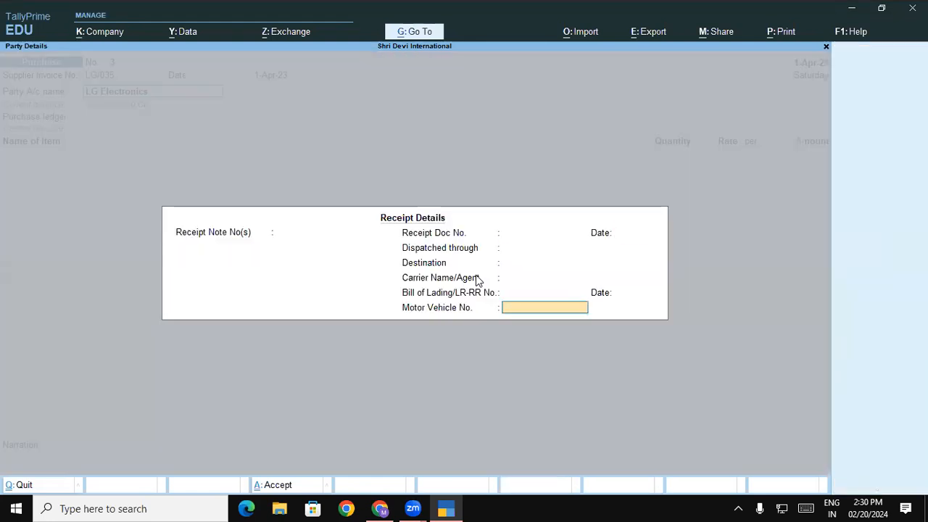
pyautogui.press('Return')
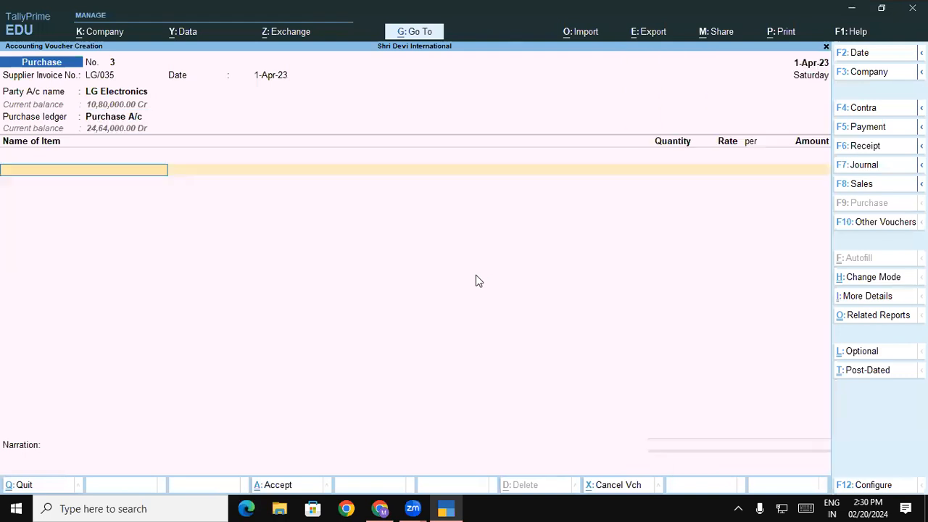
# Step: Choose LG 6kg Top Load Wm as the first item of the purchase voucher
pyautogui.write('Lg')
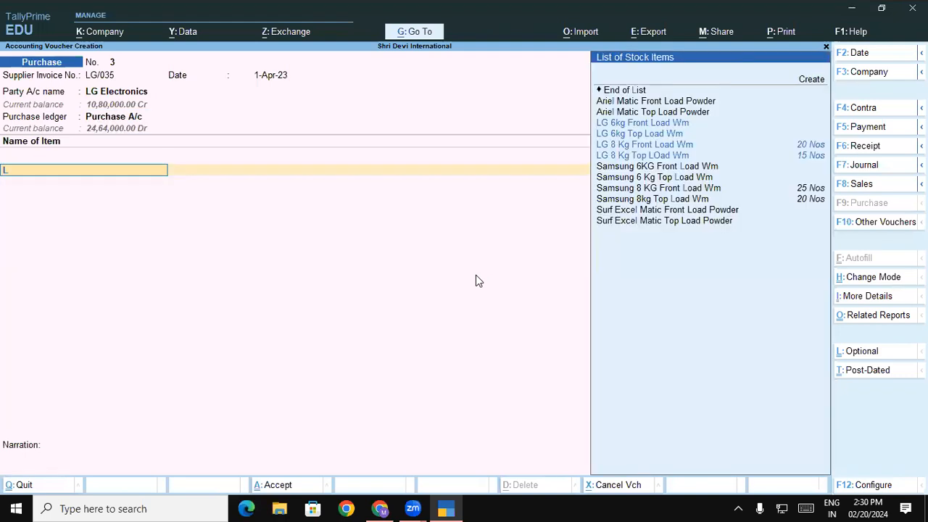
pyautogui.press('Down')
pyautogui.press('Down')
pyautogui.press('Down')
pyautogui.press('Up')
pyautogui.press('Return')
pyautogui.press('Return')
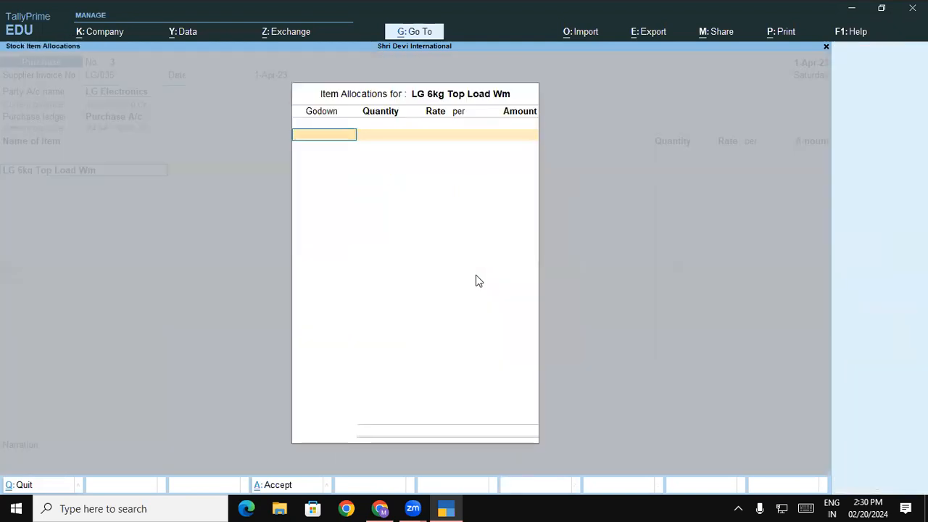
# Step: Allocate 10 Nos of LG 6kg Top Load Wm to godown Gkp at a rate of 15,000
pyautogui.write('G')
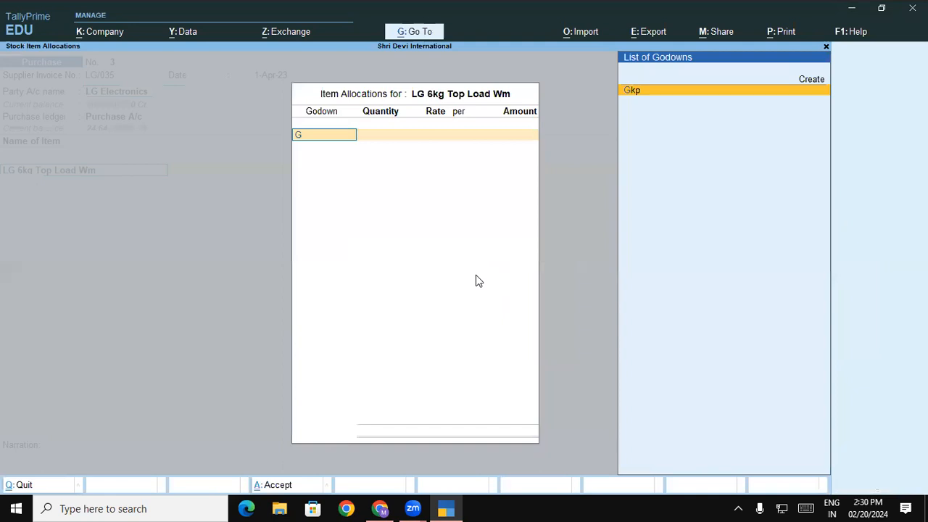
pyautogui.press('Return')
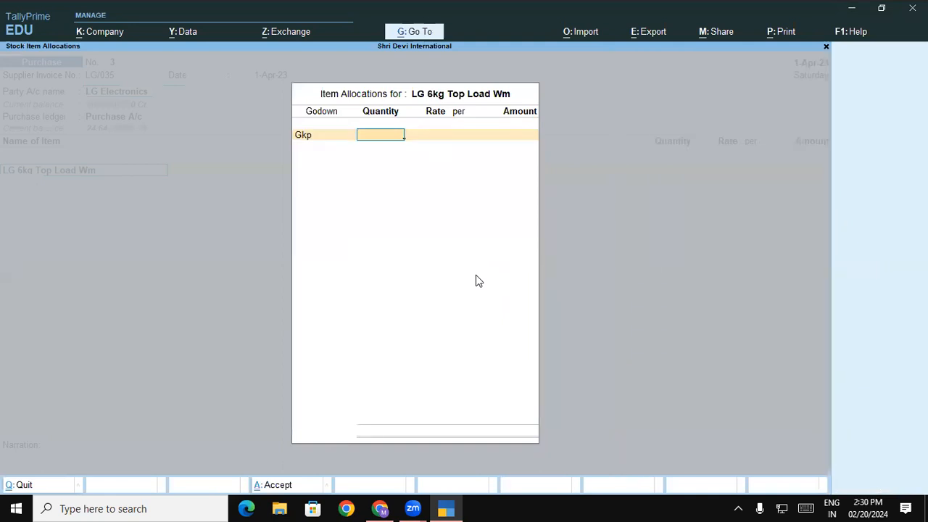
pyautogui.write('150')
pyautogui.press('Return')
pyautogui.write('15,000')
pyautogui.press('Return')
pyautogui.press('Return')
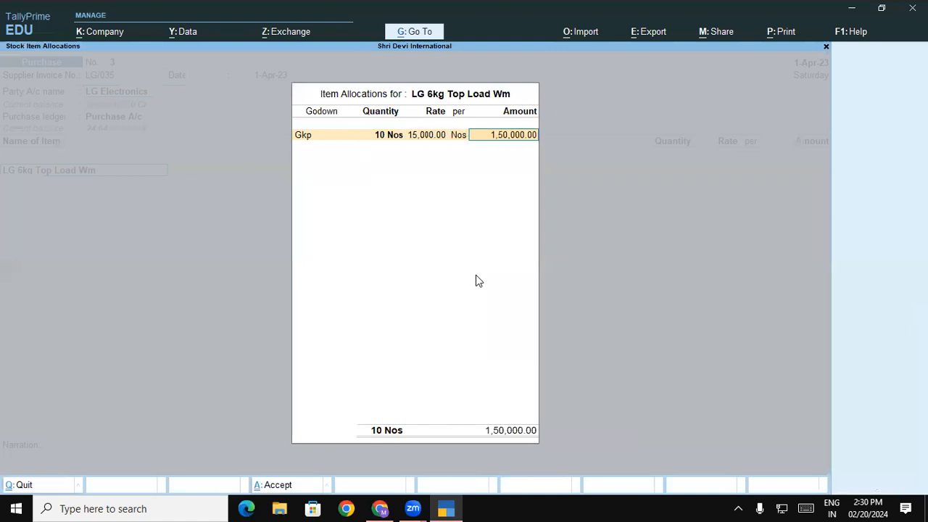
pyautogui.press('Return')
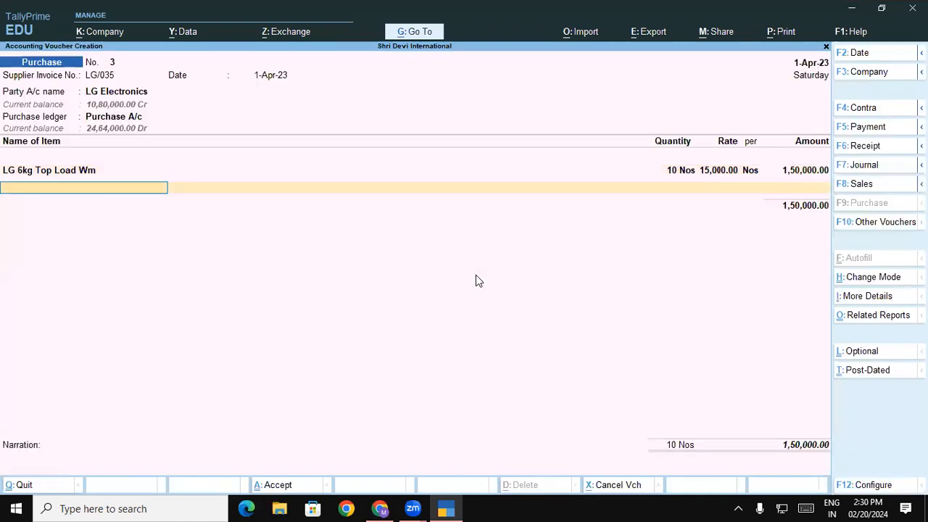
# Step: Add LG 6kg Front Load Wm as the second item, with 10 Nos in godown Gkp at 35,000, and end the item list
pyautogui.write('Lg')
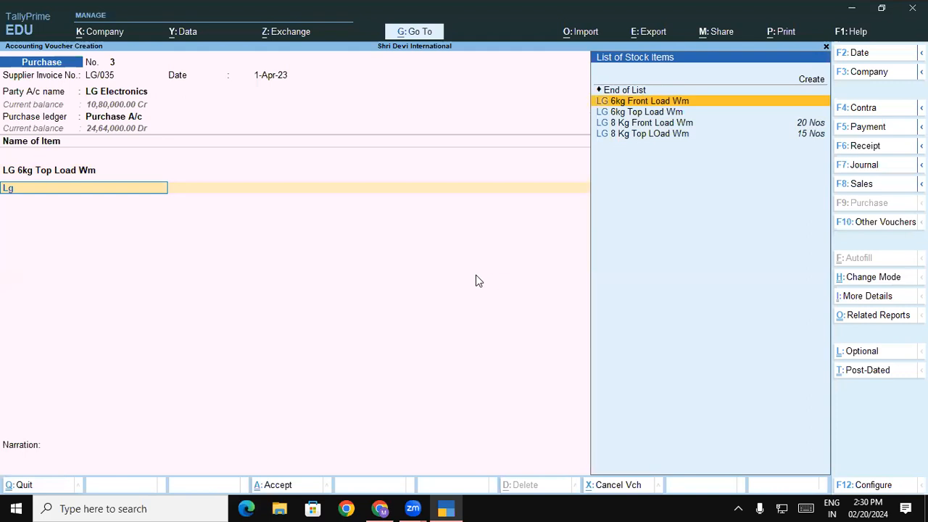
pyautogui.press('Return')
pyautogui.press('Return')
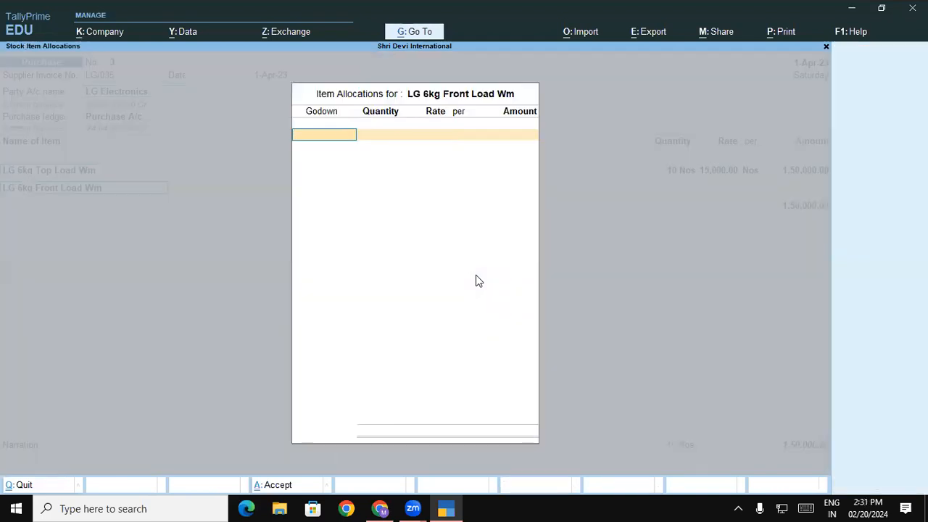
pyautogui.press('Return')
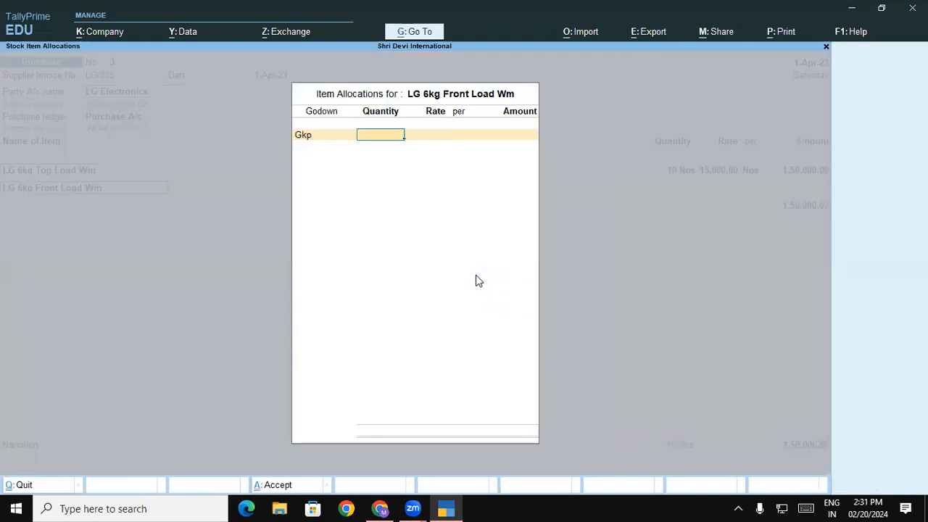
pyautogui.write('10')
pyautogui.press('Return')
pyautogui.write('35,000')
pyautogui.press('Return')
pyautogui.press('Return')
pyautogui.press('Return')
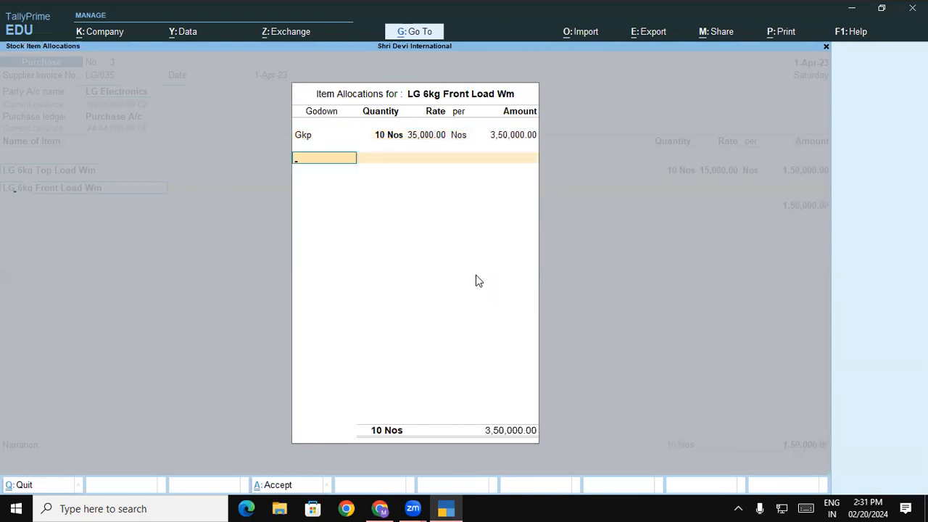
pyautogui.press('Return')
pyautogui.press('Return')
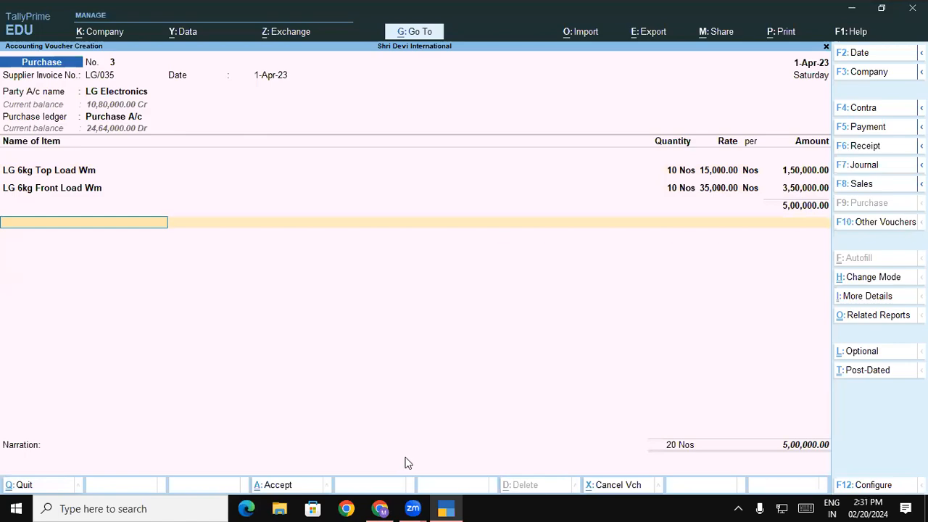
# Step: Check the additional cost in Illustration 3 in the browser, and add a Loading & Unloading Cost of 12,000 to the TallyPrime voucher
pyautogui.click(380, 508)
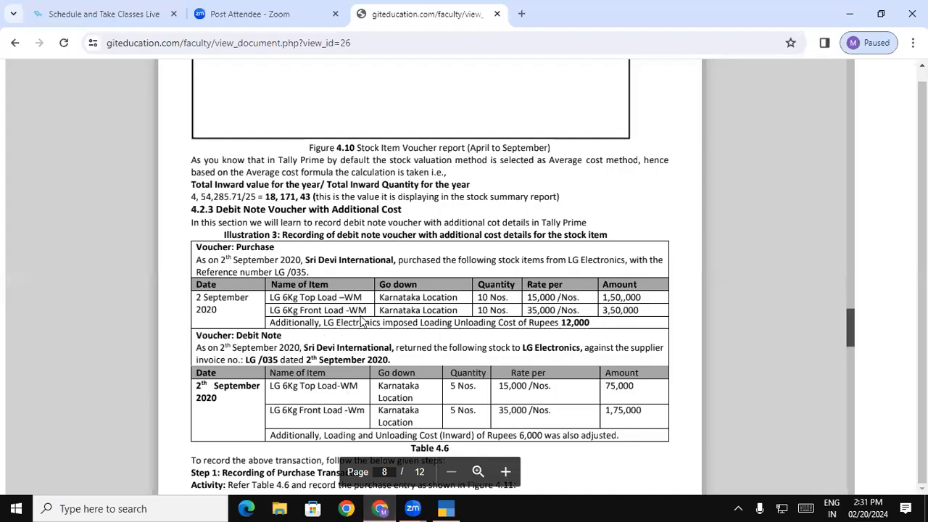
pyautogui.click(446, 508)
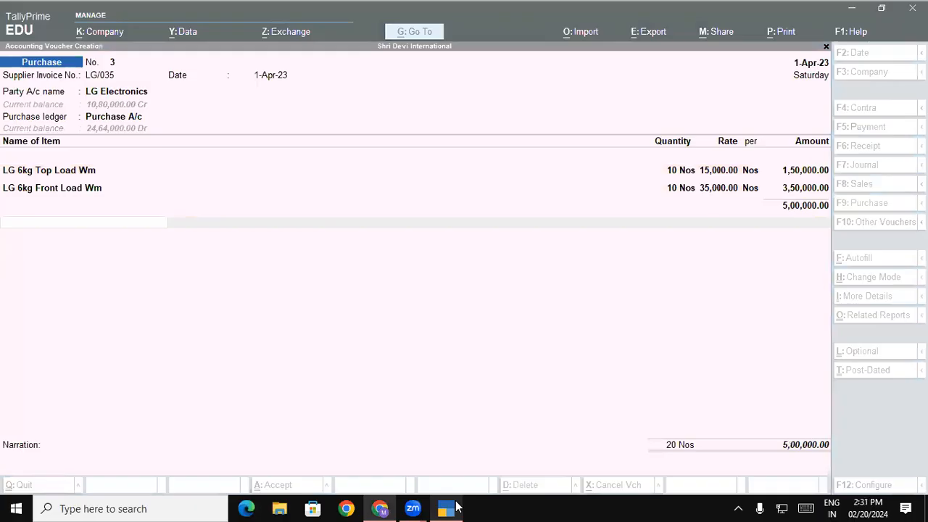
pyautogui.write('Lo')
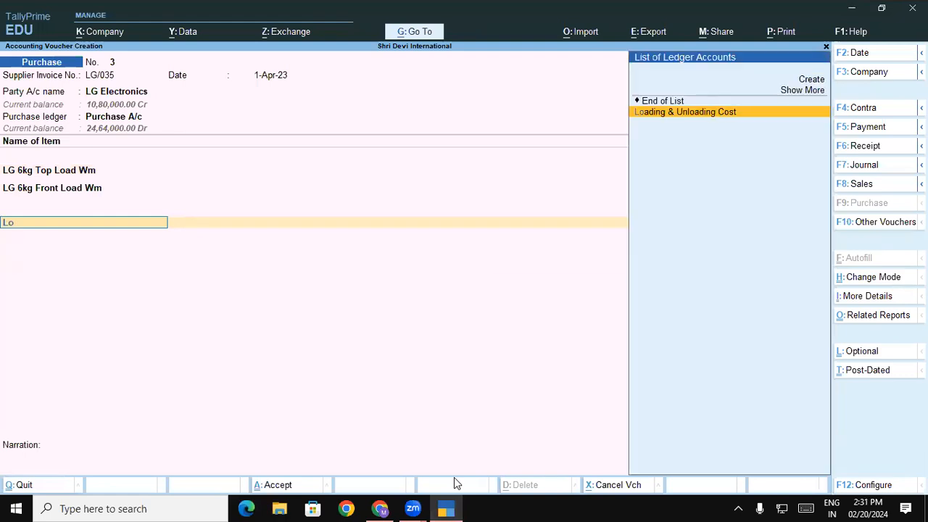
pyautogui.press('Return')
pyautogui.press('Return')
pyautogui.write('12000')
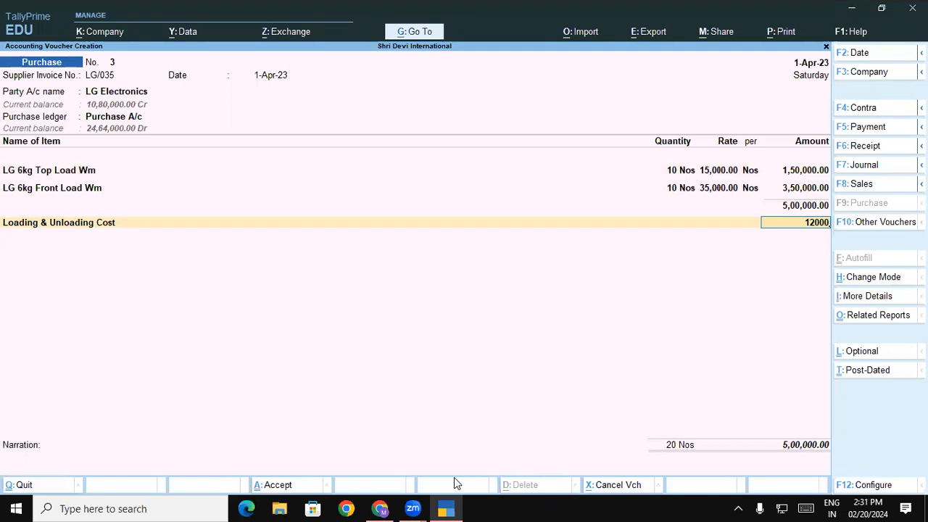
pyautogui.press('Return')
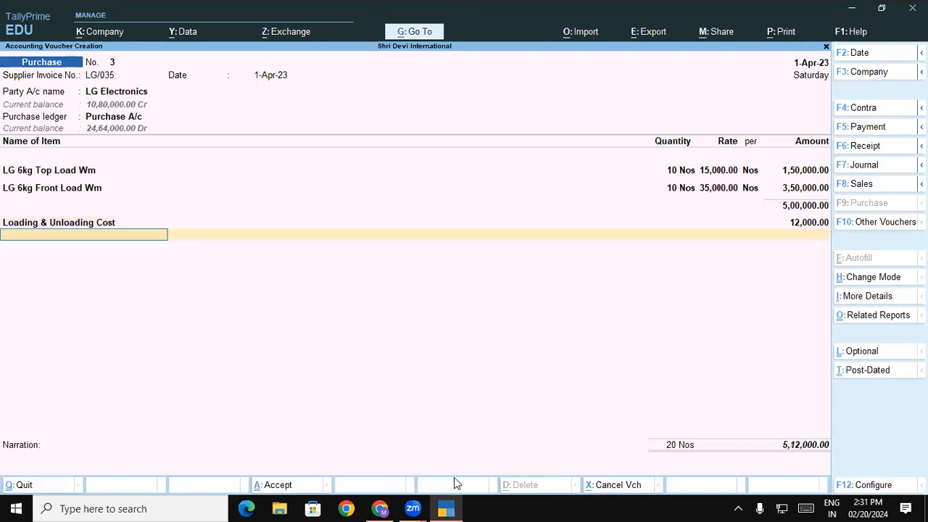
# Step: End the ledger entries, leave the narration blank, and save the LG Electronics purchase voucher
pyautogui.press('Return')
pyautogui.press('Return')
pyautogui.press('Return')
pyautogui.press('Return')
pyautogui.press('Return')
pyautogui.press('Return')
pyautogui.press('Return')
pyautogui.press('Return')
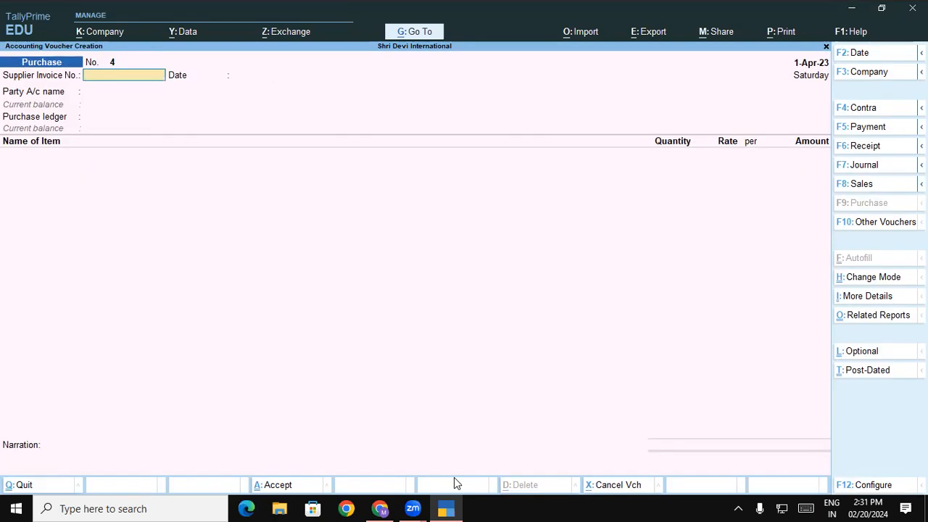
# Step: Leave voucher entry, open the Stock Summary down to the LG Washing Machine items, and activate the annotation pen
pyautogui.press('Escape')
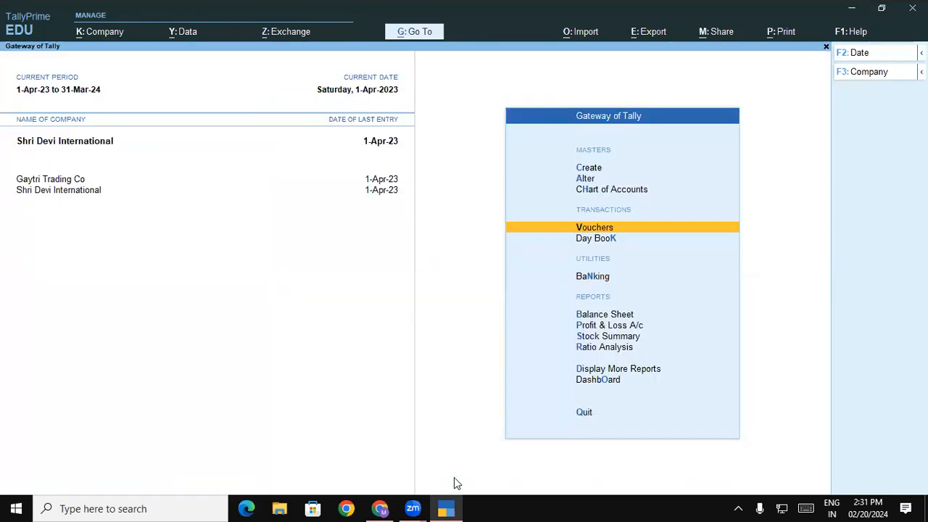
pyautogui.press('Down')
pyautogui.press('Down')
pyautogui.press('Down')
pyautogui.press('Down')
pyautogui.press('Down')
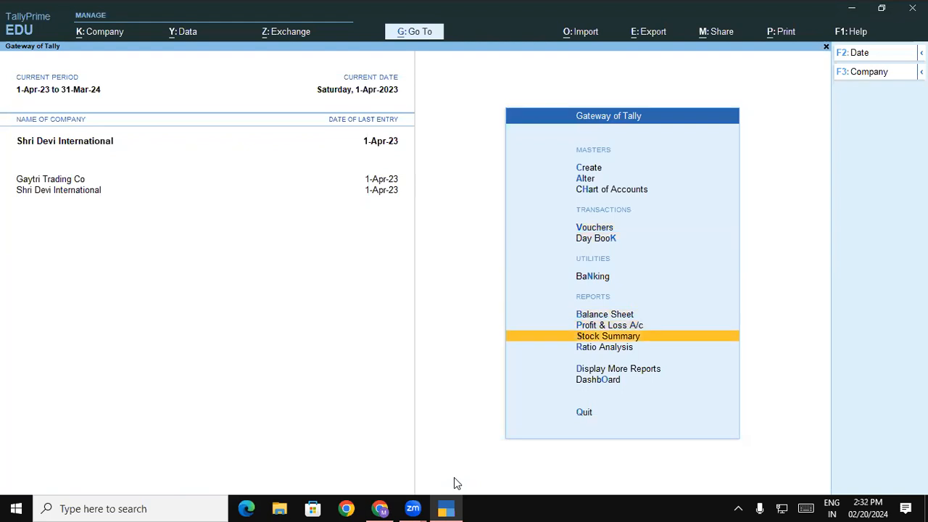
pyautogui.press('Return')
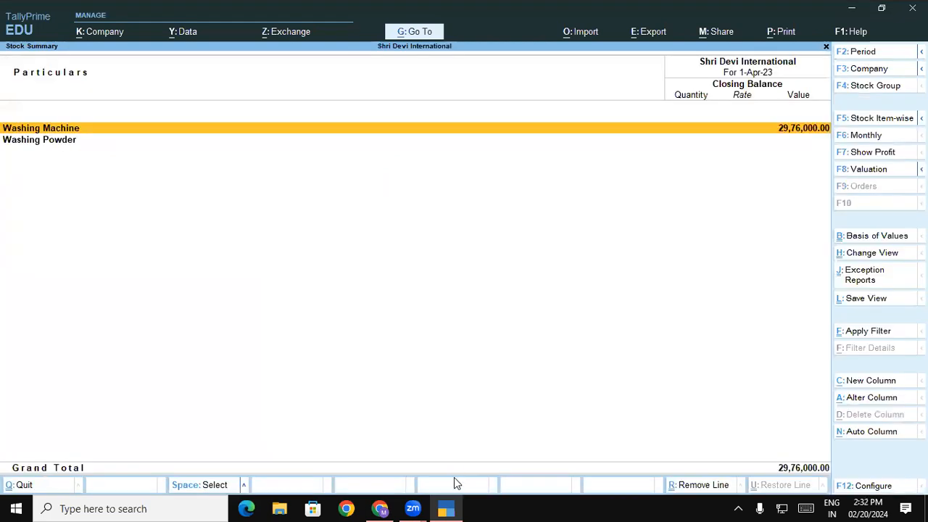
pyautogui.press('Return')
pyautogui.press('Return')
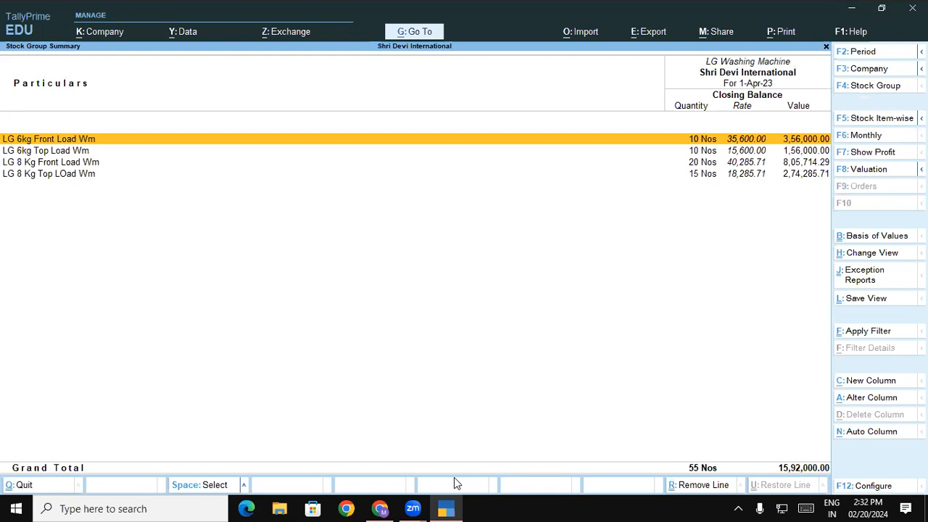
pyautogui.click(454, 477)
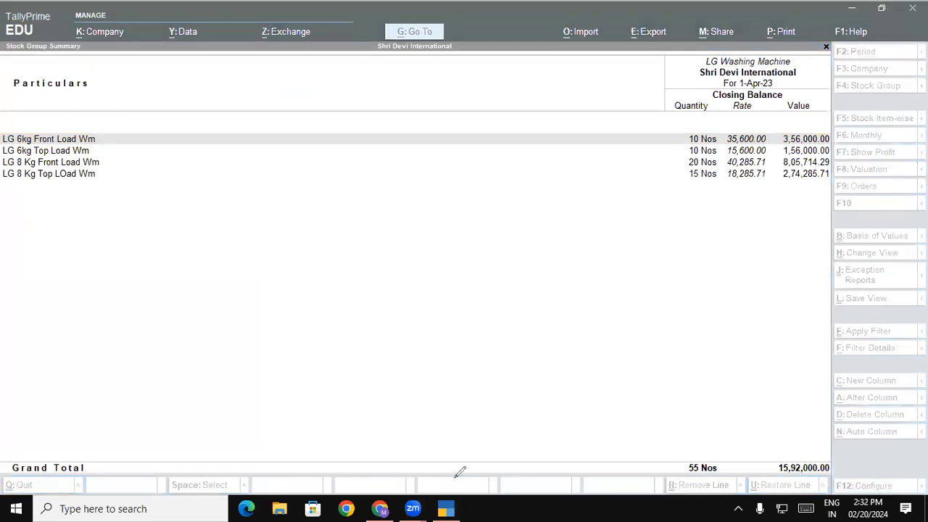
# Step: Handwrite the fraction 12000 over 20 in the empty area below the stock items
pyautogui.moveTo(249, 244); pyautogui.dragTo(248, 287)
pyautogui.moveTo(268, 251)
pyautogui.mouseDown()
pyautogui.moveTo(272, 287)
pyautogui.moveTo(311, 265)
pyautogui.moveTo(359, 261)
pyautogui.mouseUp()
pyautogui.moveTo(230, 295); pyautogui.dragTo(370, 287)
pyautogui.moveTo(263, 311)
pyautogui.mouseDown()
pyautogui.moveTo(298, 332)
pyautogui.moveTo(318, 315)
pyautogui.mouseUp()
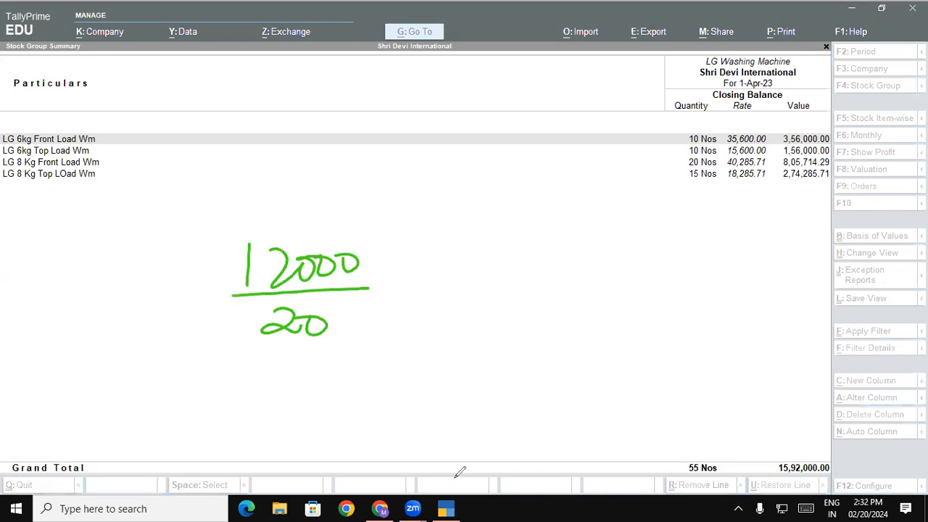
# Step: Handwrite 12000 branching into two fractions, each 6000 over 10, beside the first fraction
pyautogui.moveTo(580, 187)
pyautogui.mouseDown()
pyautogui.moveTo(509, 240)
pyautogui.moveTo(639, 239)
pyautogui.mouseUp()
pyautogui.moveTo(563, 160); pyautogui.dragTo(565, 187)
pyautogui.moveTo(577, 161); pyautogui.dragTo(617, 174)
pyautogui.click(623, 164)
pyautogui.moveTo(649, 164)
pyautogui.mouseDown()
pyautogui.moveTo(644, 179)
pyautogui.moveTo(657, 162)
pyautogui.mouseUp()
pyautogui.moveTo(668, 161)
pyautogui.mouseDown()
pyautogui.moveTo(660, 177)
pyautogui.moveTo(680, 163)
pyautogui.mouseUp()
pyautogui.moveTo(499, 246)
pyautogui.mouseDown()
pyautogui.moveTo(487, 270)
pyautogui.moveTo(501, 275)
pyautogui.mouseUp()
pyautogui.moveTo(513, 262)
pyautogui.mouseDown()
pyautogui.moveTo(515, 279)
pyautogui.moveTo(525, 262)
pyautogui.mouseUp()
pyautogui.moveTo(536, 259)
pyautogui.mouseDown()
pyautogui.moveTo(550, 265)
pyautogui.moveTo(528, 265)
pyautogui.mouseUp()
pyautogui.moveTo(562, 257)
pyautogui.mouseDown()
pyautogui.moveTo(560, 275)
pyautogui.moveTo(574, 260)
pyautogui.mouseUp()
pyautogui.moveTo(658, 236)
pyautogui.mouseDown()
pyautogui.moveTo(644, 254)
pyautogui.moveTo(664, 259)
pyautogui.moveTo(724, 240)
pyautogui.mouseUp()
pyautogui.moveTo(651, 294); pyautogui.dragTo(751, 274)
pyautogui.moveTo(690, 292); pyautogui.dragTo(688, 335)
pyautogui.moveTo(711, 300); pyautogui.dragTo(704, 296)
pyautogui.moveTo(501, 307); pyautogui.dragTo(599, 290)
# Step: Strike out the cancelling digits in the handwritten fractions and write 600 above 12000 over 20
pyautogui.moveTo(538, 316)
pyautogui.mouseDown()
pyautogui.moveTo(542, 351)
pyautogui.moveTo(580, 313)
pyautogui.moveTo(567, 377)
pyautogui.mouseUp()
pyautogui.moveTo(565, 247); pyautogui.dragTo(560, 283)
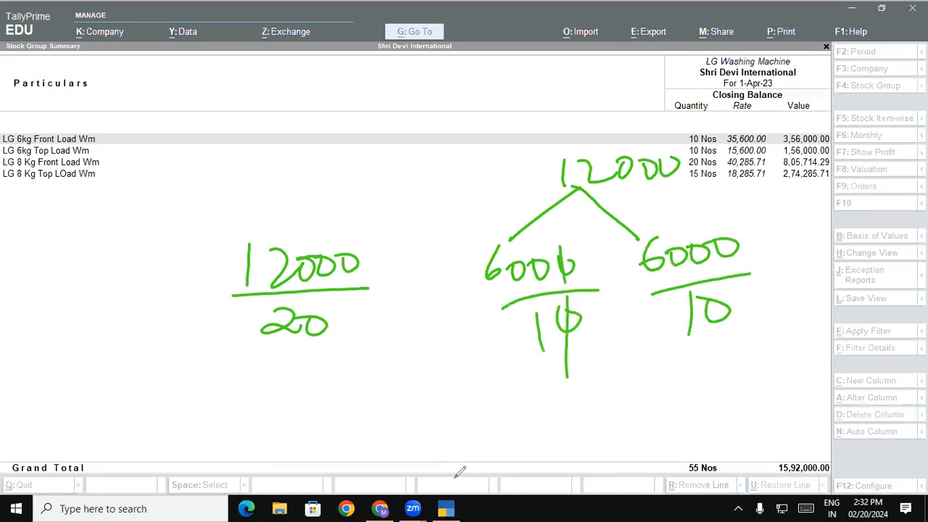
pyautogui.moveTo(721, 307); pyautogui.dragTo(723, 359)
pyautogui.moveTo(727, 220); pyautogui.dragTo(731, 267)
pyautogui.moveTo(729, 315); pyautogui.dragTo(804, 269)
pyautogui.moveTo(511, 284); pyautogui.dragTo(486, 328)
pyautogui.moveTo(317, 320); pyautogui.dragTo(323, 359)
pyautogui.moveTo(346, 247)
pyautogui.mouseDown()
pyautogui.moveTo(354, 287)
pyautogui.moveTo(256, 358)
pyautogui.mouseUp()
pyautogui.moveTo(314, 240); pyautogui.dragTo(252, 292)
pyautogui.moveTo(292, 192)
pyautogui.mouseDown()
pyautogui.moveTo(279, 231)
pyautogui.moveTo(274, 218)
pyautogui.moveTo(297, 204)
pyautogui.mouseUp()
pyautogui.moveTo(322, 197); pyautogui.dragTo(317, 212)
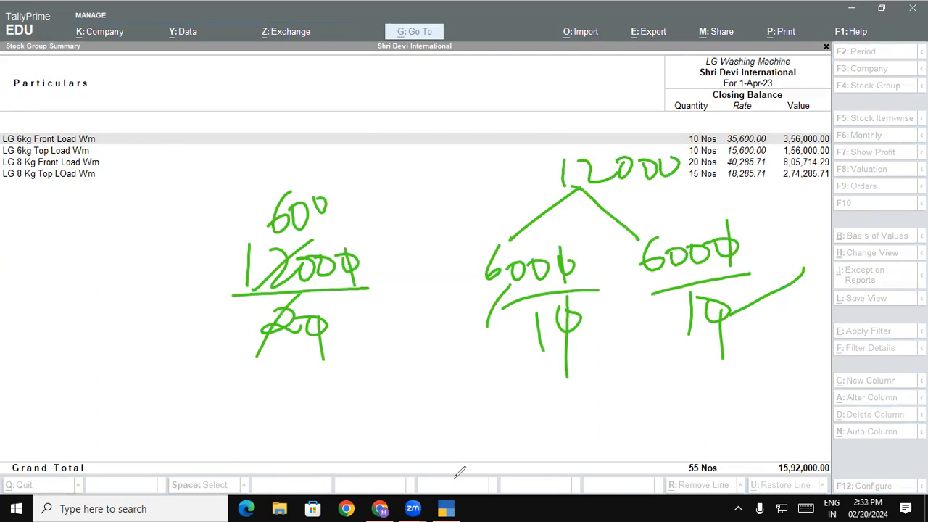
# Step: Clear the annotations and switch to the browser to review the debit note in Illustration 3
pyautogui.click(455, 477)
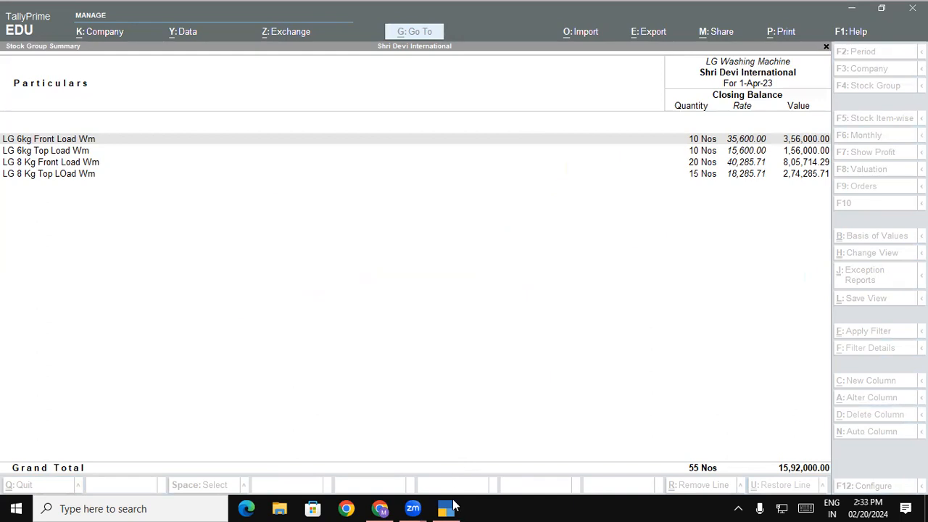
pyautogui.click(453, 506)
pyautogui.click(382, 507)
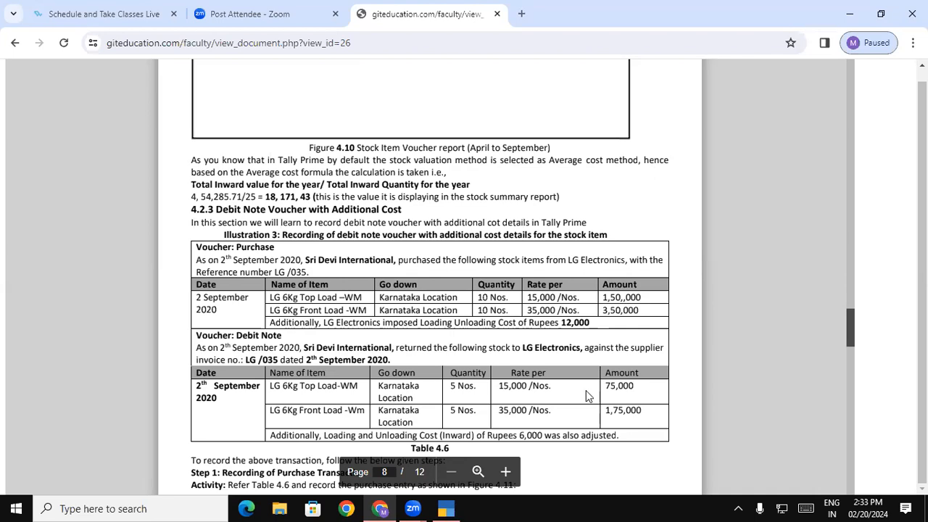
# Step: Handwrite 20 – 12k beside the purchase table and 10 – 6K beside the debit note table
pyautogui.moveTo(699, 226); pyautogui.dragTo(726, 229)
pyautogui.moveTo(740, 226)
pyautogui.mouseDown()
pyautogui.moveTo(772, 214)
pyautogui.moveTo(793, 230)
pyautogui.mouseUp()
pyautogui.moveTo(801, 195)
pyautogui.mouseDown()
pyautogui.moveTo(829, 218)
pyautogui.moveTo(819, 196)
pyautogui.moveTo(838, 216)
pyautogui.mouseUp()
pyautogui.moveTo(852, 175); pyautogui.dragTo(838, 204)
pyautogui.moveTo(841, 210); pyautogui.dragTo(866, 268)
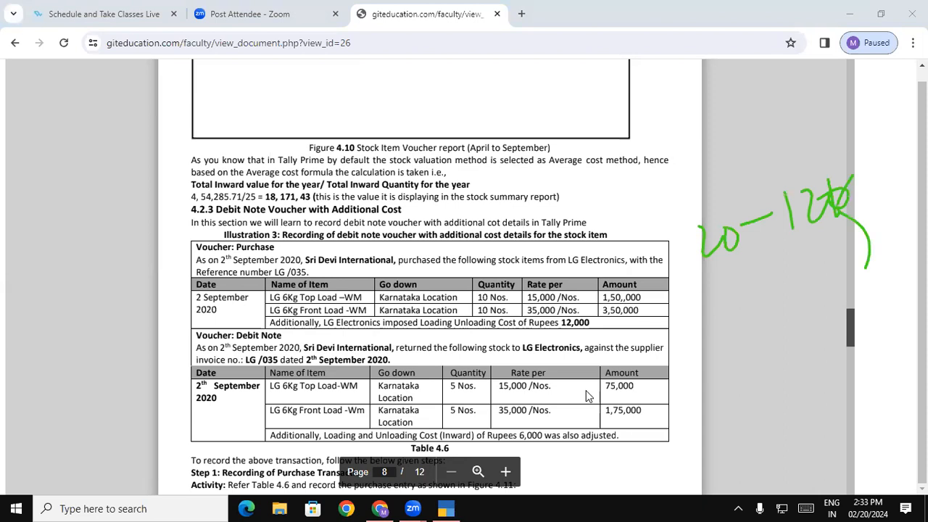
pyautogui.moveTo(714, 351); pyautogui.dragTo(723, 386)
pyautogui.moveTo(741, 356)
pyautogui.mouseDown()
pyautogui.moveTo(731, 359)
pyautogui.moveTo(802, 352)
pyautogui.mouseUp()
pyautogui.moveTo(824, 313)
pyautogui.mouseDown()
pyautogui.moveTo(826, 345)
pyautogui.moveTo(818, 335)
pyautogui.mouseUp()
pyautogui.moveTo(844, 308)
pyautogui.mouseDown()
pyautogui.moveTo(848, 346)
pyautogui.moveTo(882, 382)
pyautogui.mouseUp()
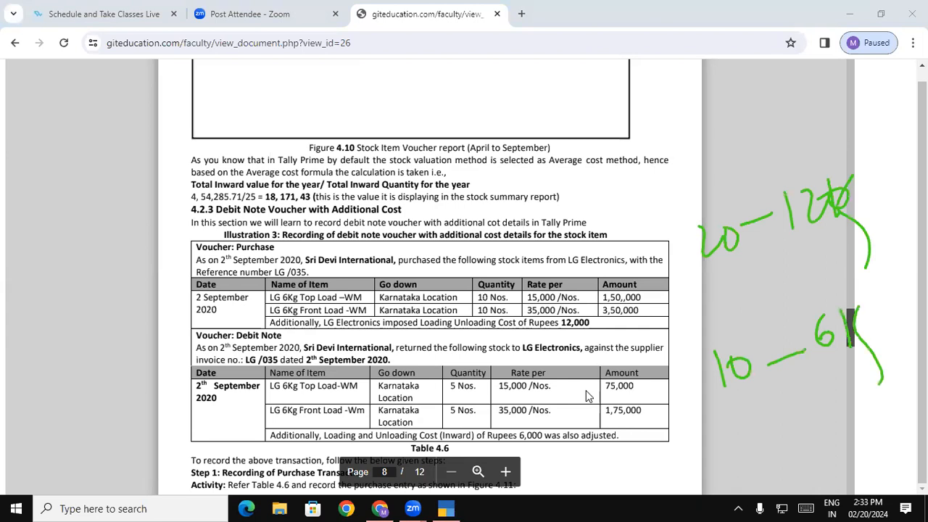
# Step: Strike out 12k, write 10 – 6K below it and 6000 over 10 above it, and cancel the end zeros
pyautogui.moveTo(845, 184)
pyautogui.mouseDown()
pyautogui.moveTo(793, 226)
pyautogui.moveTo(797, 265)
pyautogui.moveTo(796, 251)
pyautogui.mouseUp()
pyautogui.moveTo(714, 284)
pyautogui.mouseDown()
pyautogui.moveTo(723, 306)
pyautogui.moveTo(731, 282)
pyautogui.mouseUp()
pyautogui.moveTo(823, 238); pyautogui.dragTo(826, 261)
pyautogui.moveTo(837, 236); pyautogui.dragTo(838, 256)
pyautogui.moveTo(760, 278); pyautogui.dragTo(785, 262)
pyautogui.moveTo(787, 117)
pyautogui.mouseDown()
pyautogui.moveTo(774, 142)
pyautogui.moveTo(784, 133)
pyautogui.mouseUp()
pyautogui.moveTo(804, 119)
pyautogui.mouseDown()
pyautogui.moveTo(800, 131)
pyautogui.moveTo(811, 118)
pyautogui.mouseUp()
pyautogui.moveTo(830, 112)
pyautogui.mouseDown()
pyautogui.moveTo(835, 125)
pyautogui.moveTo(830, 111)
pyautogui.mouseUp()
pyautogui.moveTo(854, 109); pyautogui.dragTo(864, 101)
pyautogui.moveTo(788, 152)
pyautogui.mouseDown()
pyautogui.moveTo(864, 122)
pyautogui.moveTo(826, 147)
pyautogui.moveTo(841, 155)
pyautogui.mouseUp()
pyautogui.moveTo(851, 136)
pyautogui.mouseDown()
pyautogui.moveTo(854, 161)
pyautogui.moveTo(859, 107)
pyautogui.mouseUp()
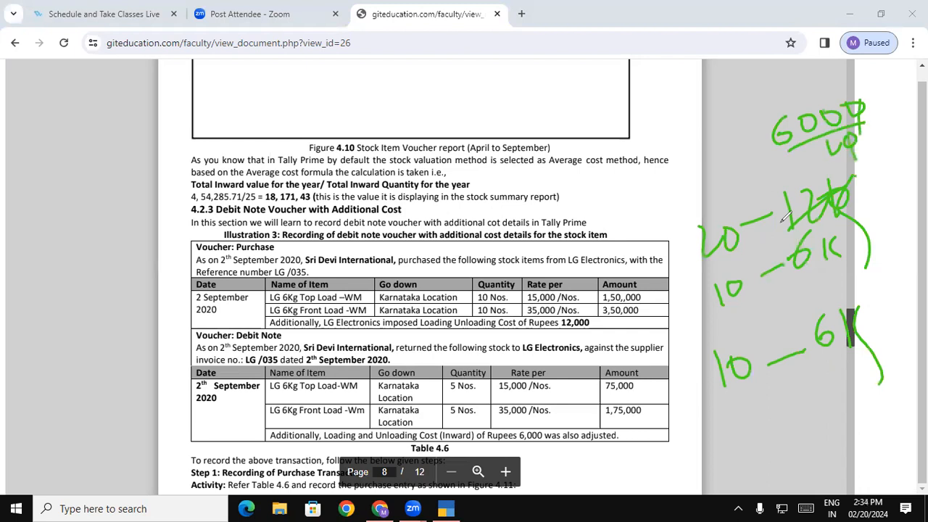
# Step: Underline the 10 – 6K note beside the debit note table, and erase all annotations
pyautogui.moveTo(849, 347); pyautogui.dragTo(797, 399)
pyautogui.moveTo(832, 367)
pyautogui.mouseDown()
pyautogui.moveTo(810, 384)
pyautogui.moveTo(724, 395)
pyautogui.mouseUp()
pyautogui.moveTo(826, 389); pyautogui.dragTo(810, 413)
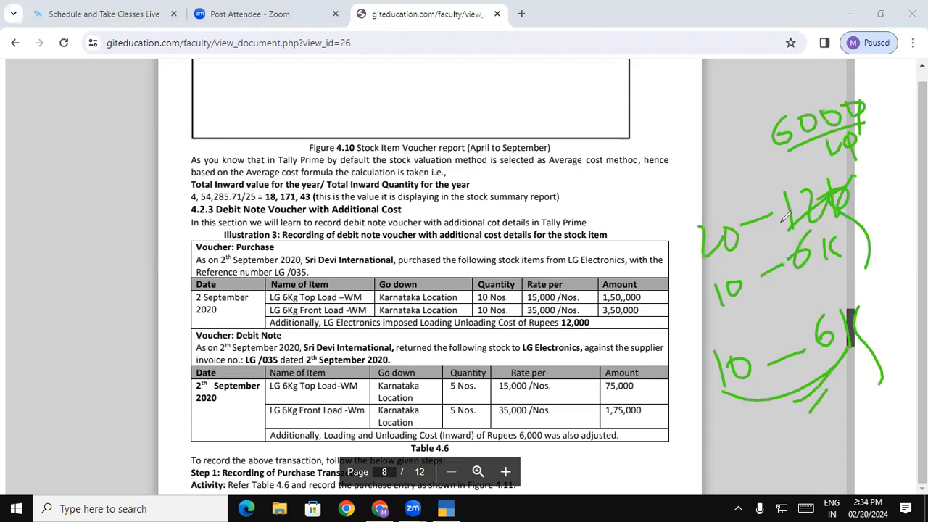
pyautogui.press('e')
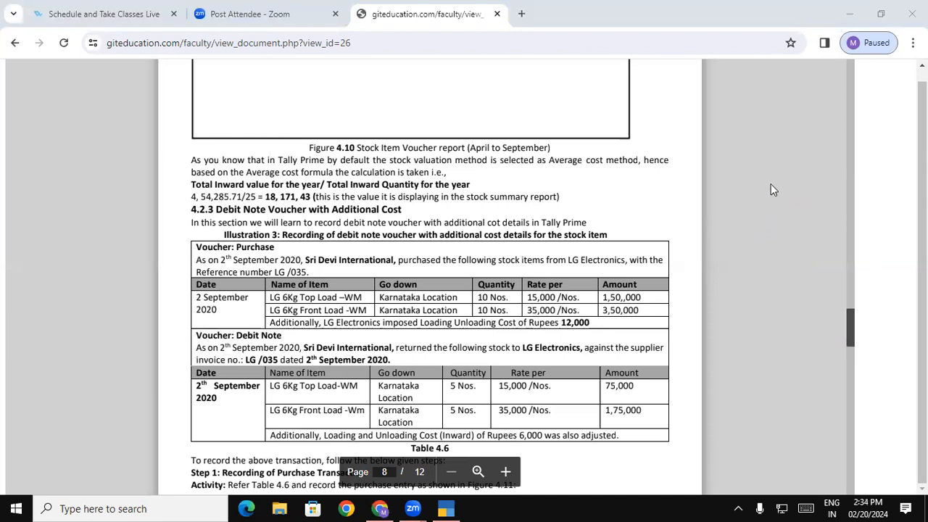
# Step: Switch to TallyPrime, leave the Stock Summary, and start a new Debit Note voucher
pyautogui.click(445, 507)
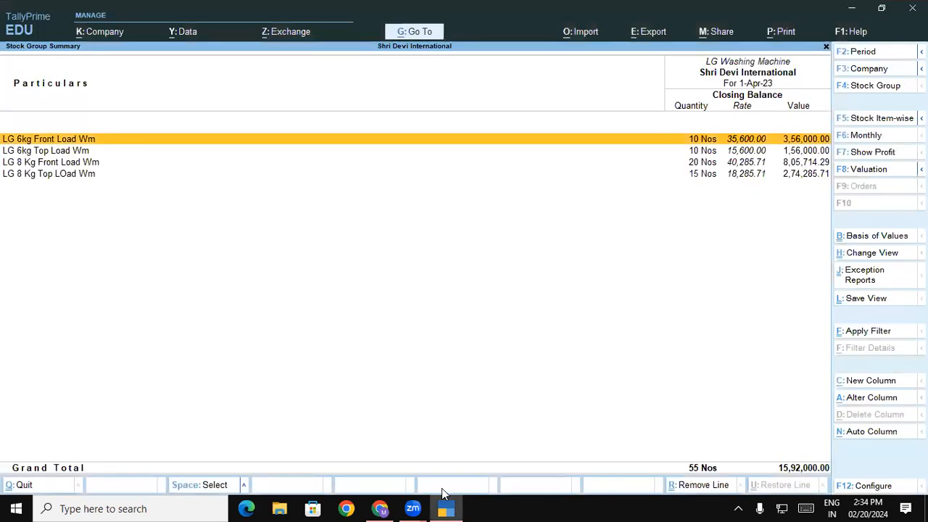
pyautogui.press('Escape')
pyautogui.press('Escape')
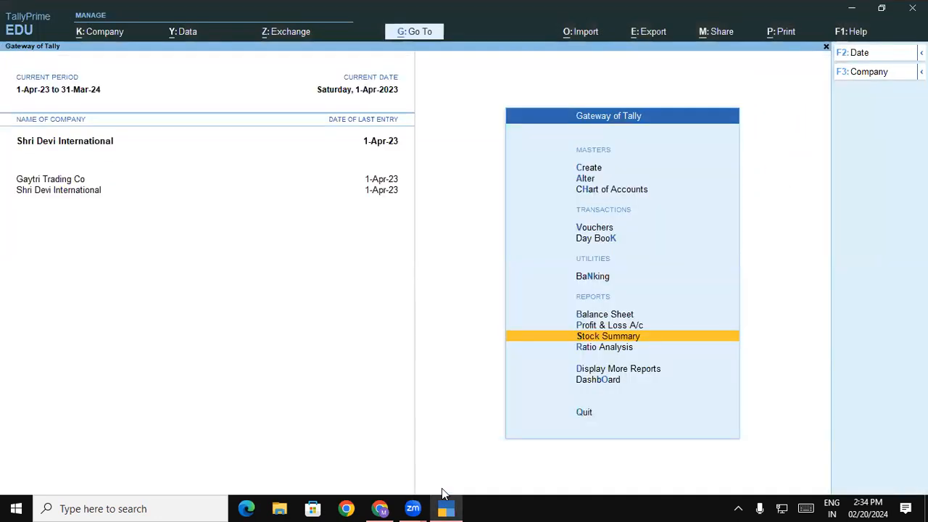
pyautogui.press('v')
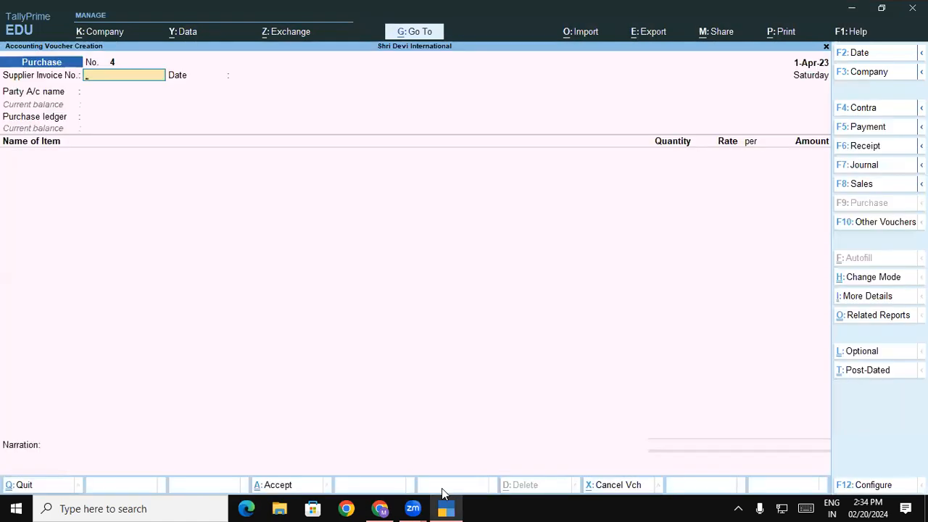
pyautogui.press('ctrl')
pyautogui.hotkey('ctrl', 'F5')
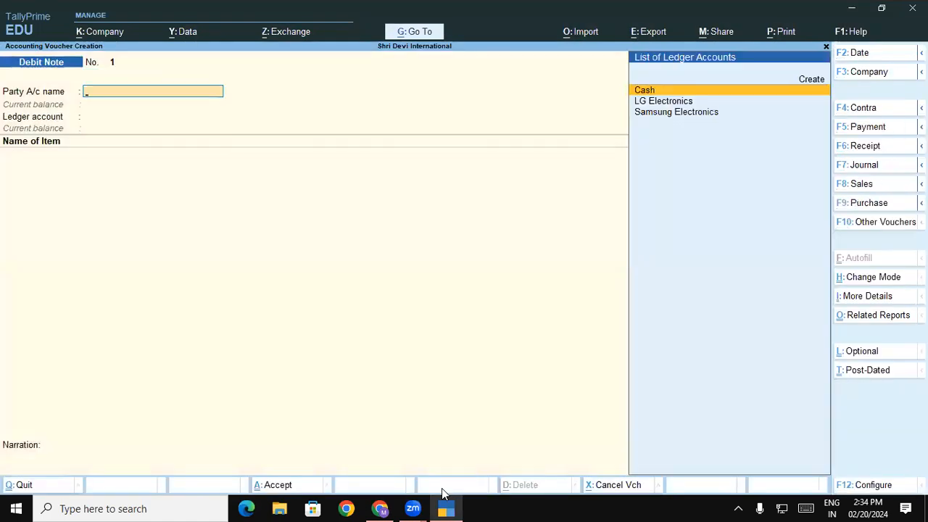
# Step: Choose LG Electronics as the debit note's party and leave the dispatch details blank
pyautogui.press('Down')
pyautogui.press('Return')
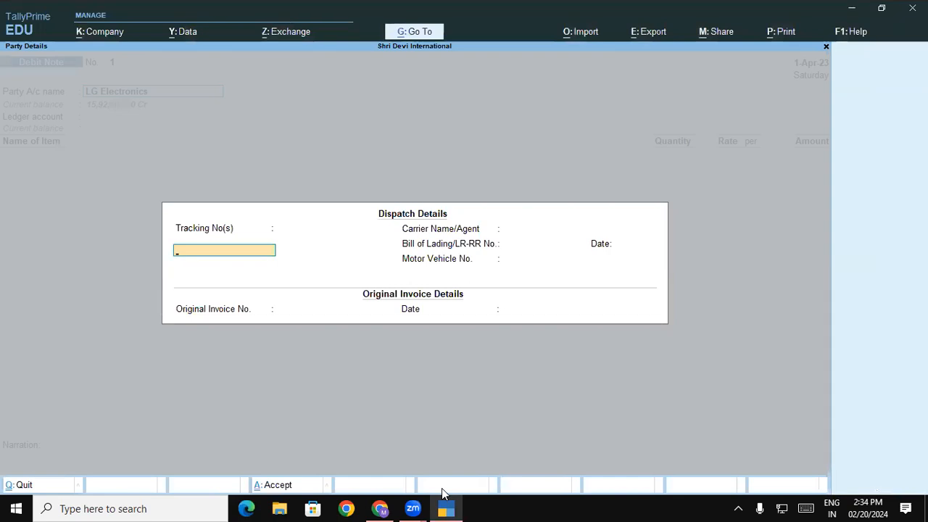
pyautogui.press('Return')
pyautogui.press('Return')
pyautogui.press('Return')
pyautogui.press('Return')
pyautogui.press('Return')
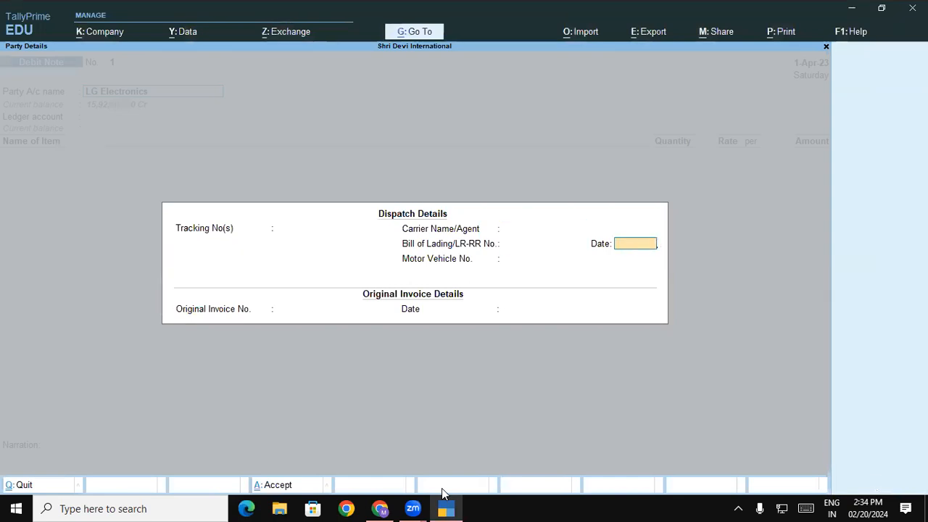
# Step: Enter LG/035 as the original invoice number and accept the remaining party details
pyautogui.write('L')
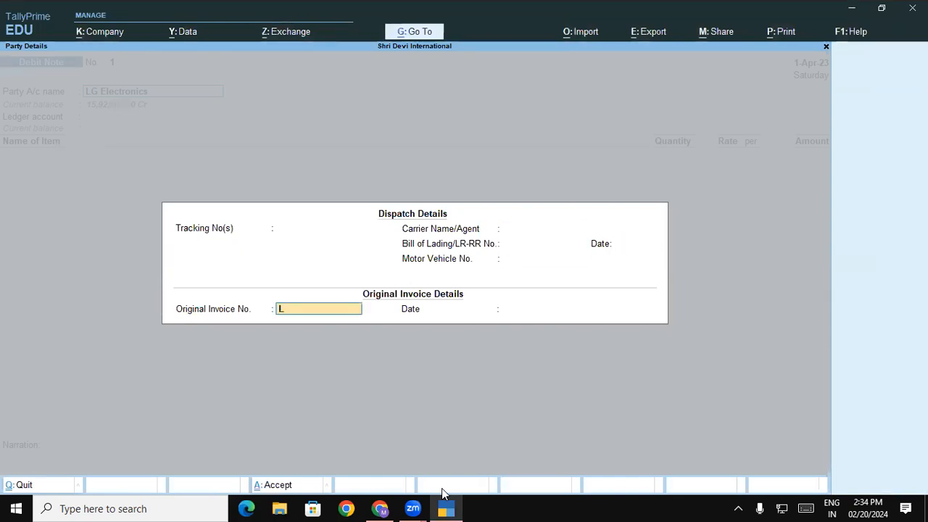
pyautogui.write('G/935')
pyautogui.press('Return')
pyautogui.press('Return')
pyautogui.press('Return')
pyautogui.press('Return')
pyautogui.press('Return')
pyautogui.press('Return')
pyautogui.press('Return')
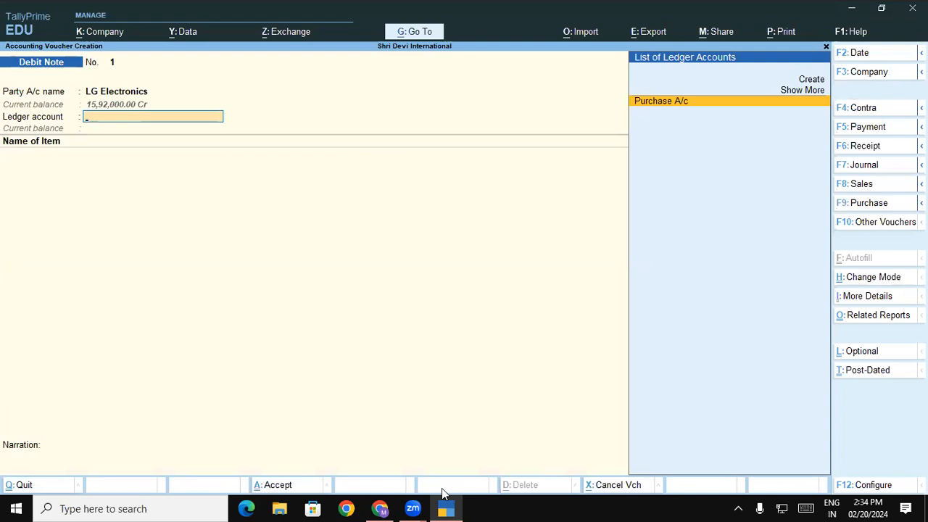
# Step: Create a Purchase Return ledger under Purchase Accounts and use it as the debit note's ledger account
pyautogui.hotkey('alt', 'c')
pyautogui.write('Pu')
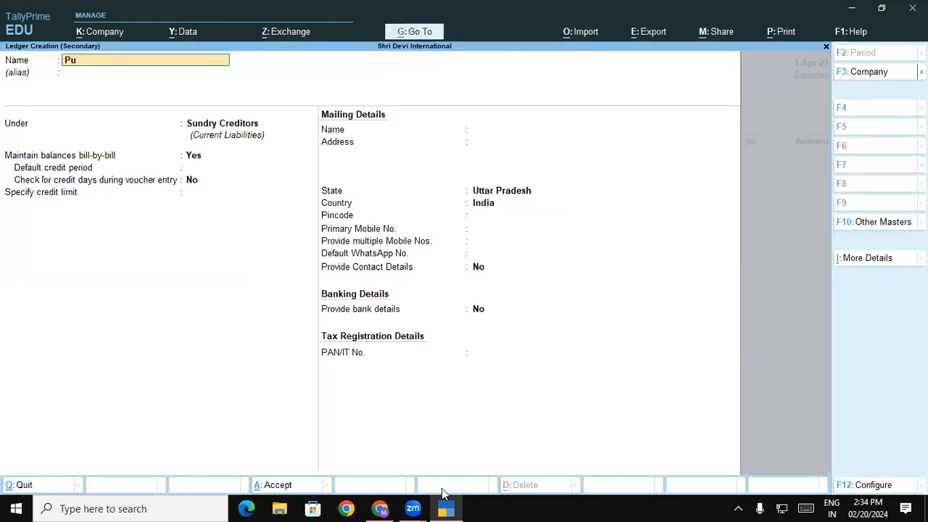
pyautogui.write('rchase Return')
pyautogui.press('Return')
pyautogui.press('Return')
pyautogui.write('Pu')
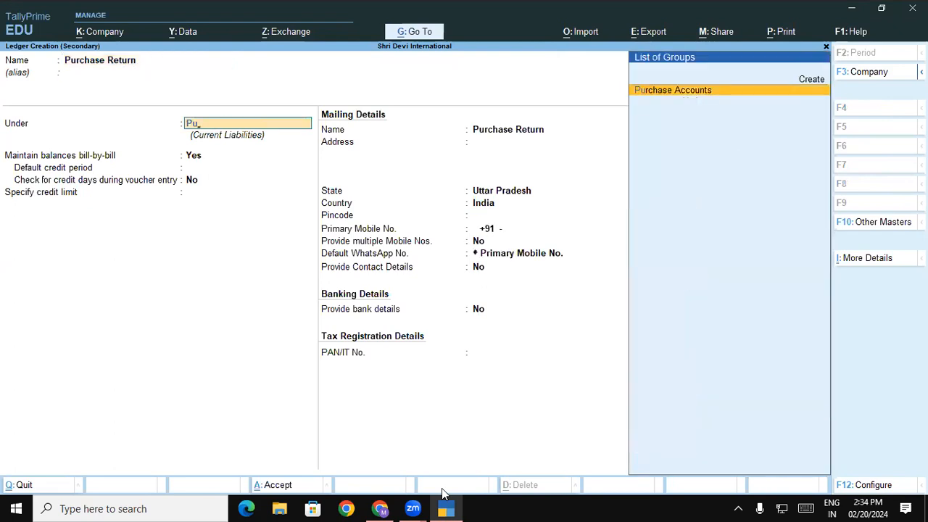
pyautogui.press('Return')
pyautogui.press('Return')
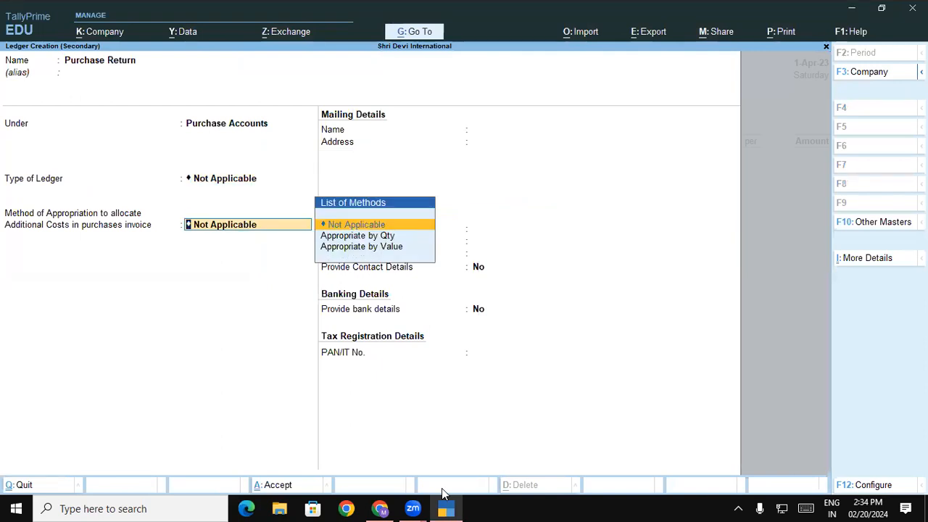
pyautogui.press('Return')
pyautogui.press('Return')
pyautogui.press('Return')
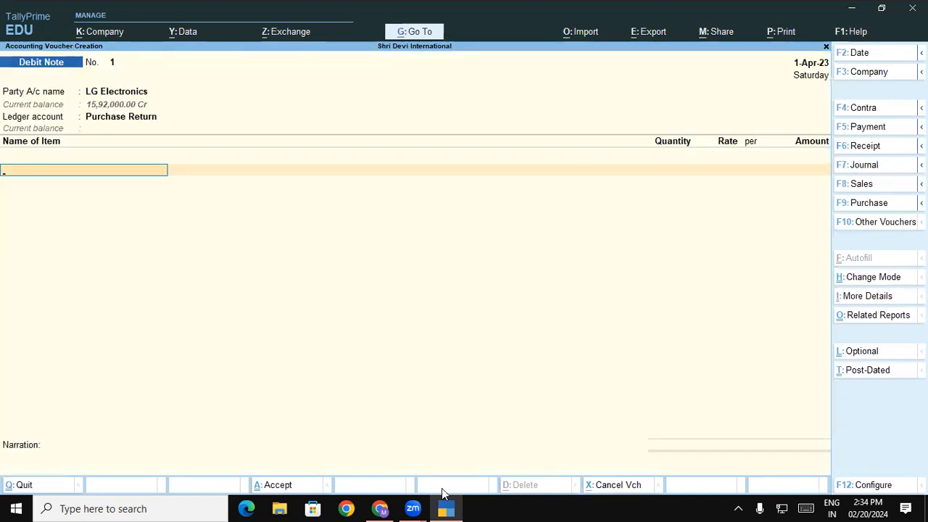
# Step: Add LG 6kg Top Load Wm to the debit note, with 5 Nos from godown Gkp at 15,000
pyautogui.write('Lg')
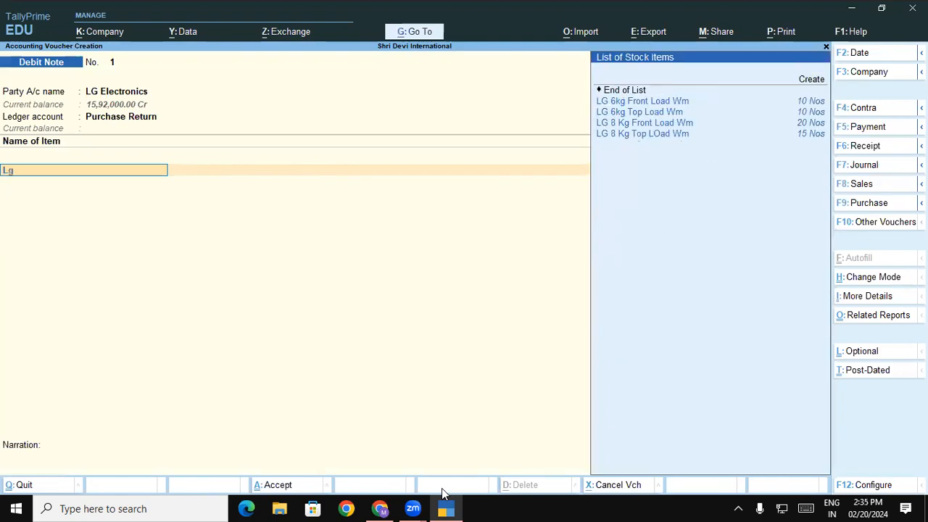
pyautogui.press('Down')
pyautogui.press('Return')
pyautogui.press('Return')
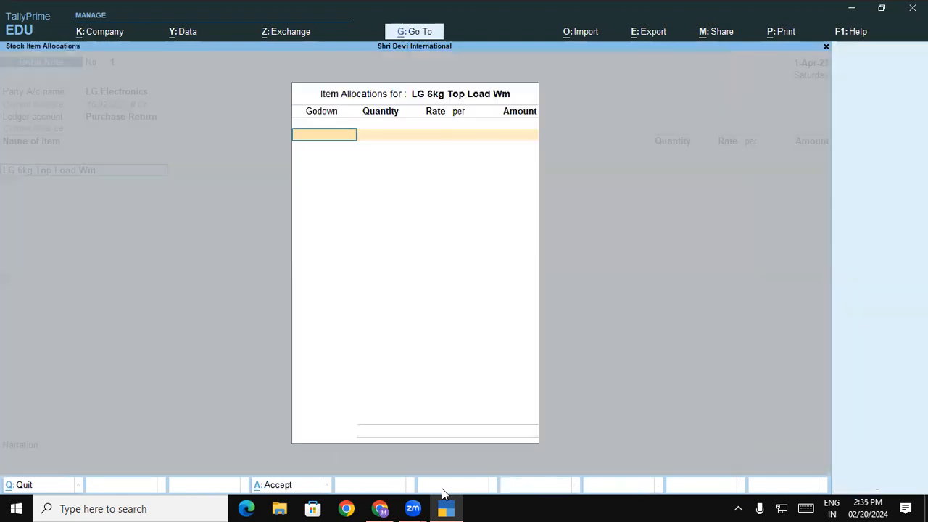
pyautogui.press('Up')
pyautogui.press('Up')
pyautogui.press('Up')
pyautogui.press('Return')
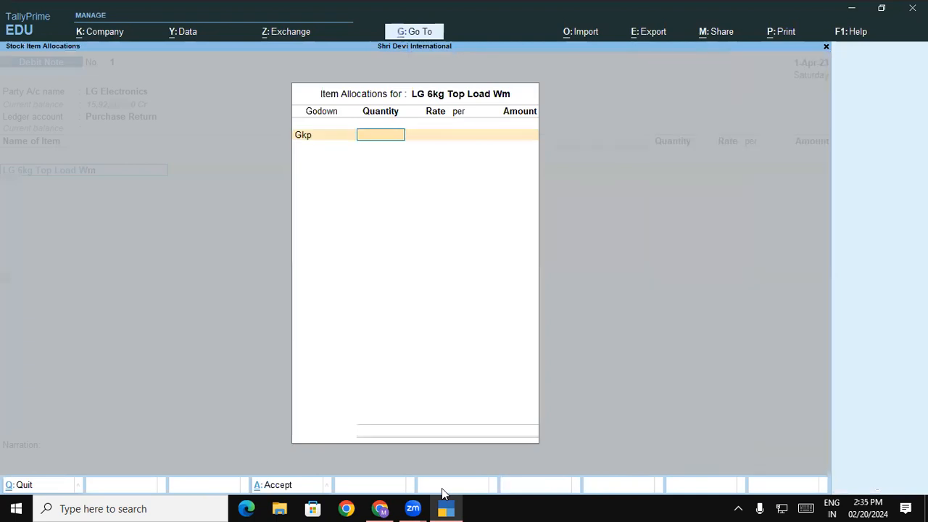
pyautogui.write('5')
pyautogui.press('Return')
pyautogui.press('Return')
pyautogui.press('Return')
pyautogui.press('Return')
pyautogui.press('Return')
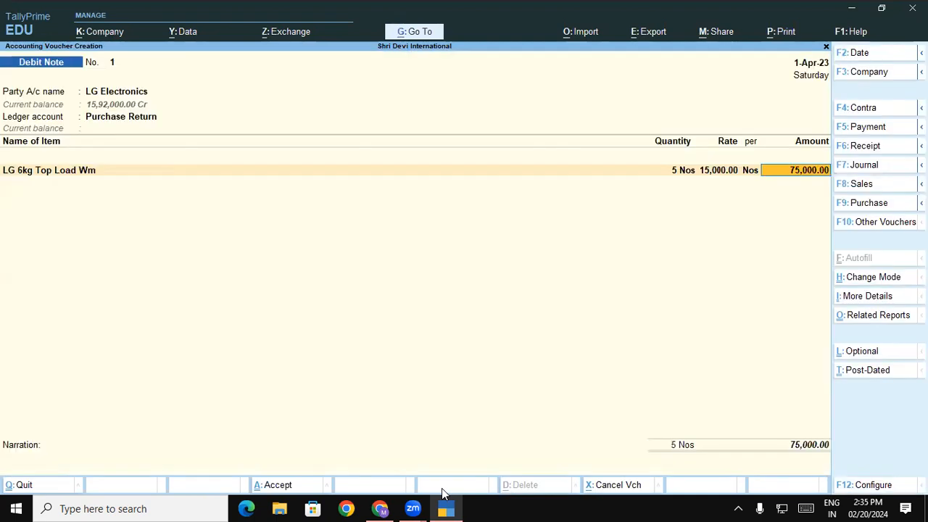
pyautogui.press('Return')
# Step: Add LG 6kg Front Load Wm with 5 Nos from godown Gkp at 35,000, and end the item list
pyautogui.write('L')
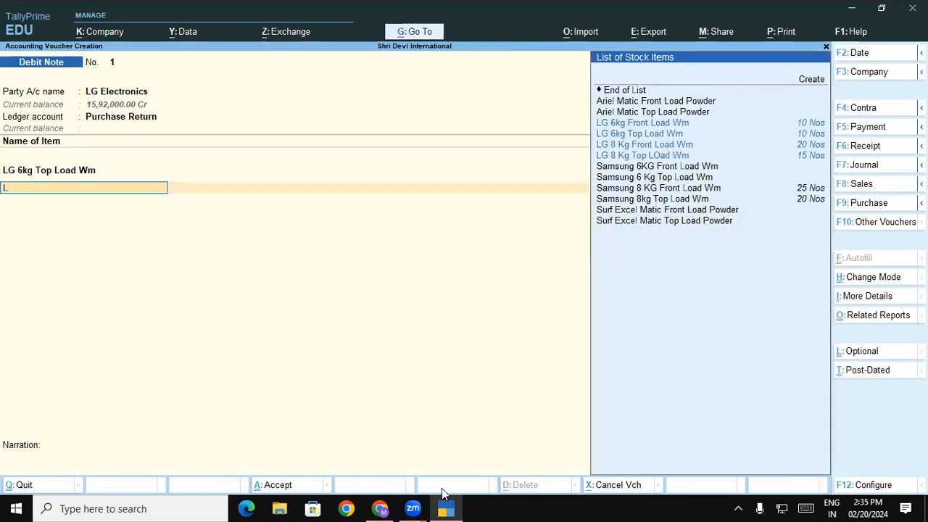
pyautogui.press('Return')
pyautogui.press('Return')
pyautogui.write('G')
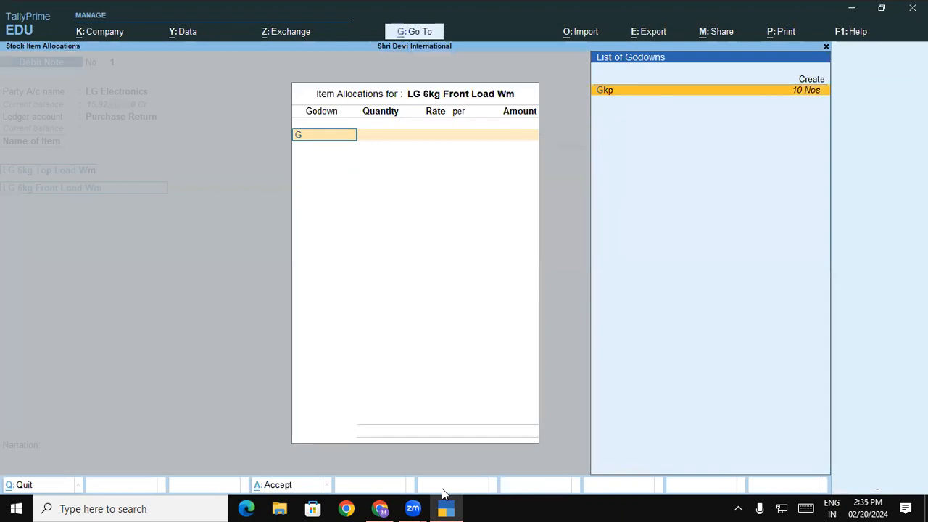
pyautogui.press('Return')
pyautogui.write('5')
pyautogui.press('Return')
pyautogui.press('Return')
pyautogui.press('Return')
pyautogui.press('Return')
pyautogui.press('Return')
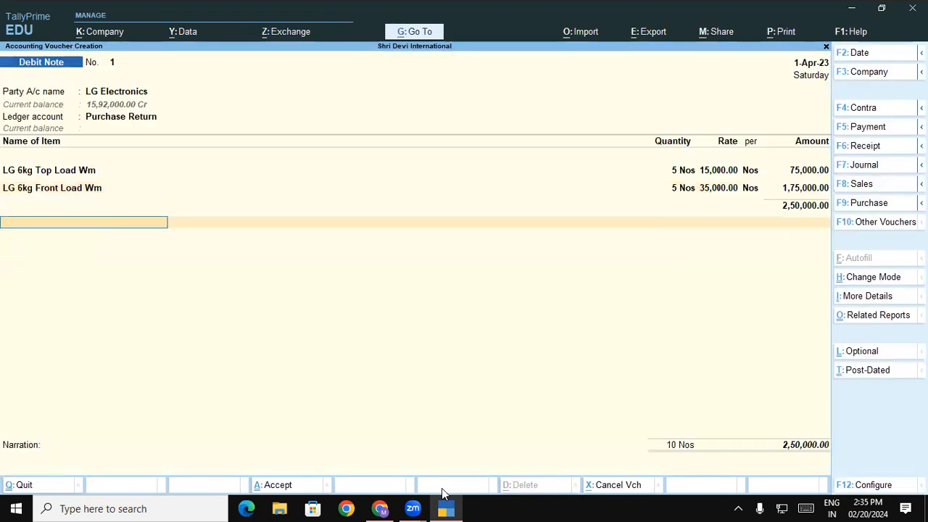
# Step: Add a Loading & Unloading Cost of 6,000 to the debit note and end the ledger entries
pyautogui.write('Lo')
pyautogui.press('Return')
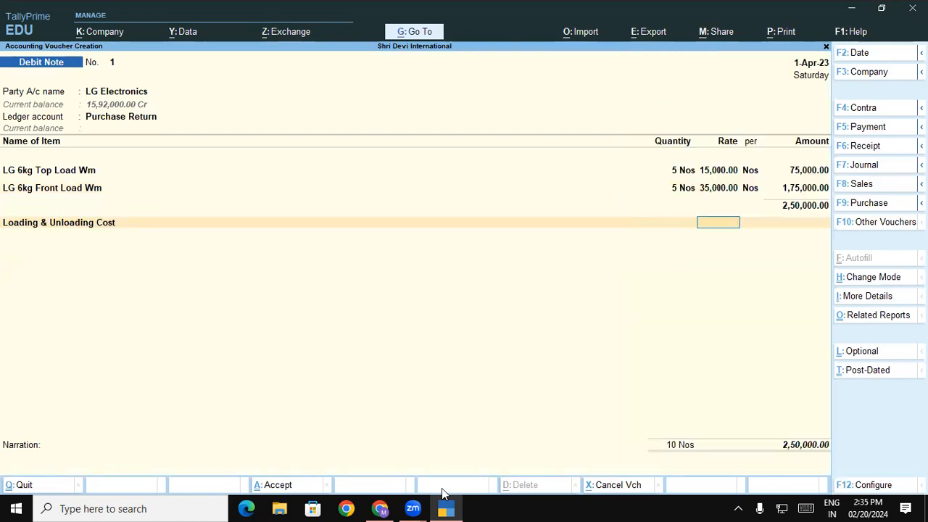
pyautogui.write('6,00')
pyautogui.write('0')
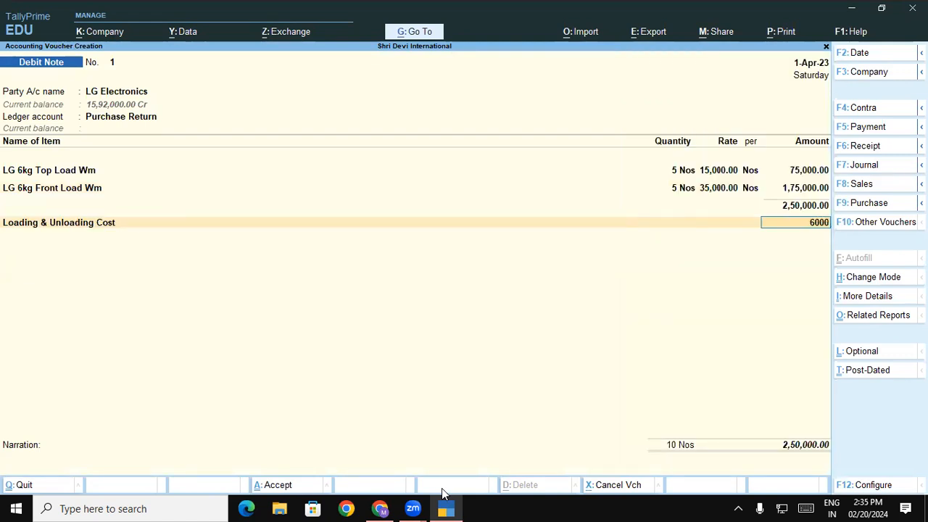
pyautogui.press('Return')
pyautogui.press('Return')
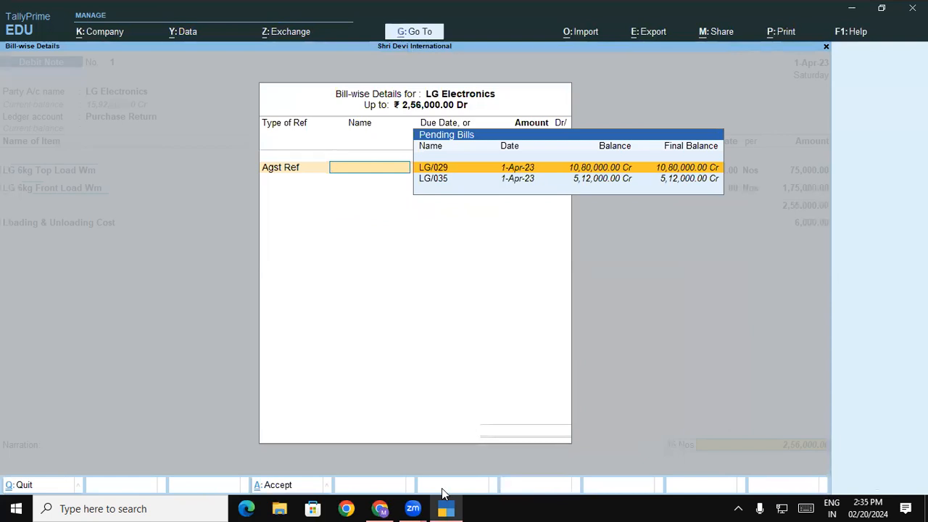
# Step: Allocate the full debit note amount against pending bill LG/035, leave the narration blank, and save the voucher
pyautogui.press('Down')
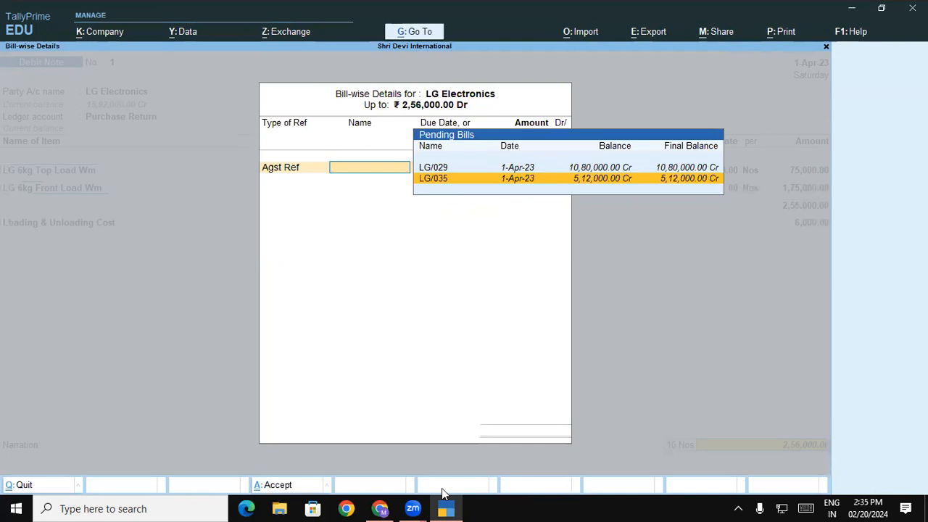
pyautogui.press('Return')
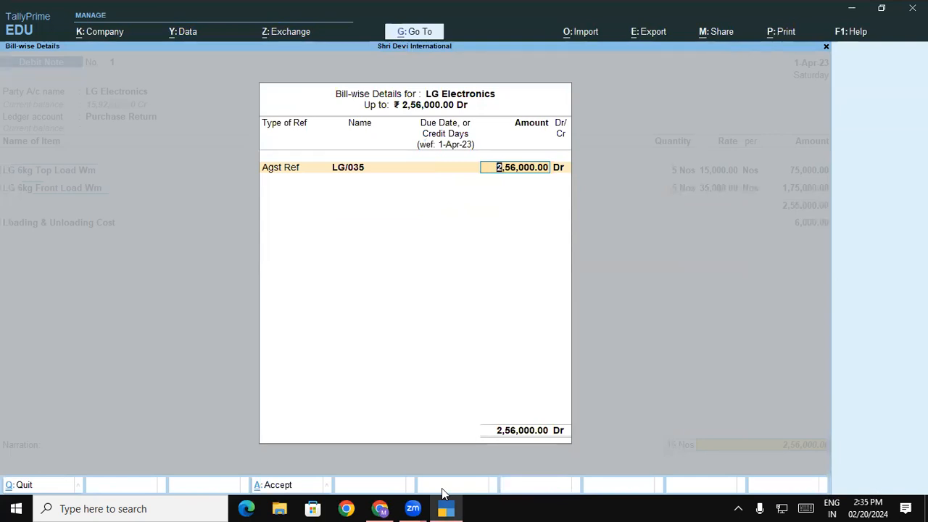
pyautogui.press('Return')
pyautogui.press('Return')
pyautogui.press('Return')
pyautogui.press('Return')
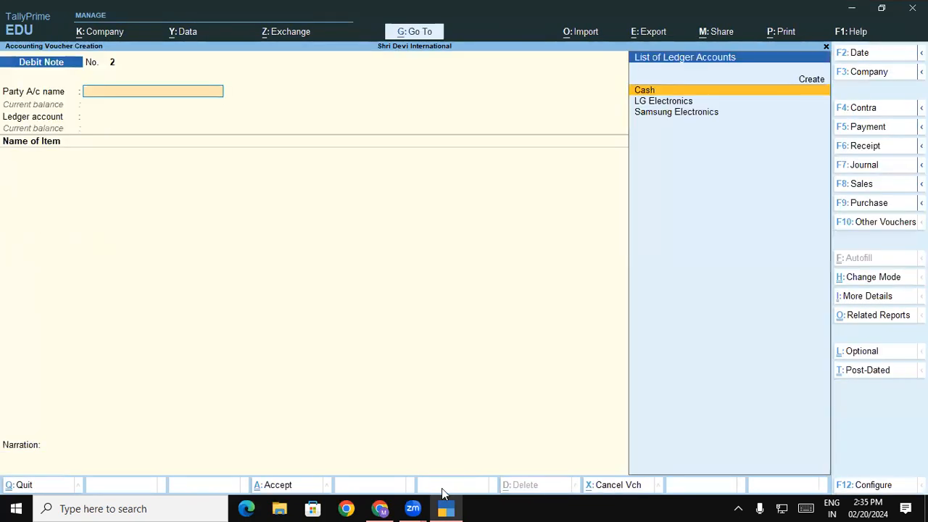
# Step: Leave voucher entry and examine the Stock Summary closing quantities, rates and values of the items under Washing Machine, LG Washing Machine
pyautogui.press('Escape')
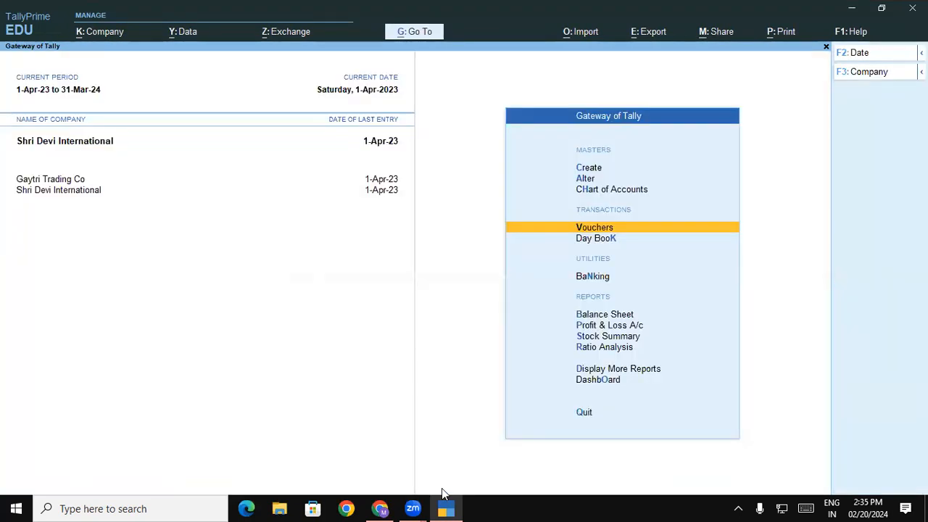
pyautogui.press('Down')
pyautogui.press('Down')
pyautogui.press('Down')
pyautogui.press('Down')
pyautogui.press('Down')
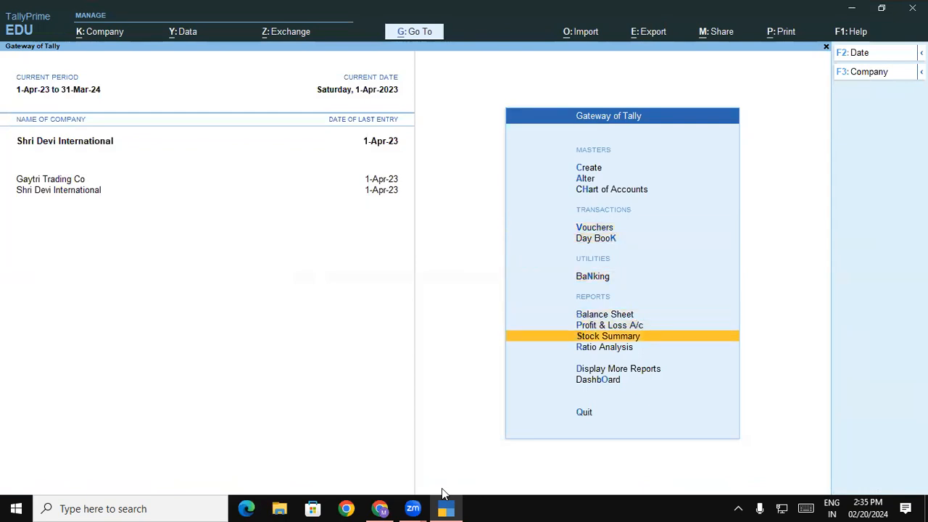
pyautogui.press('Return')
pyautogui.press('Return')
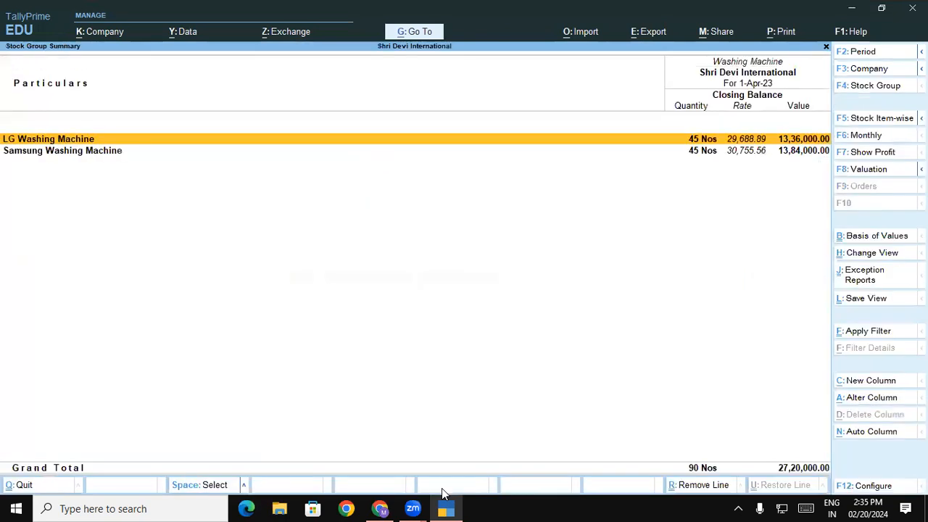
pyautogui.press('Return')
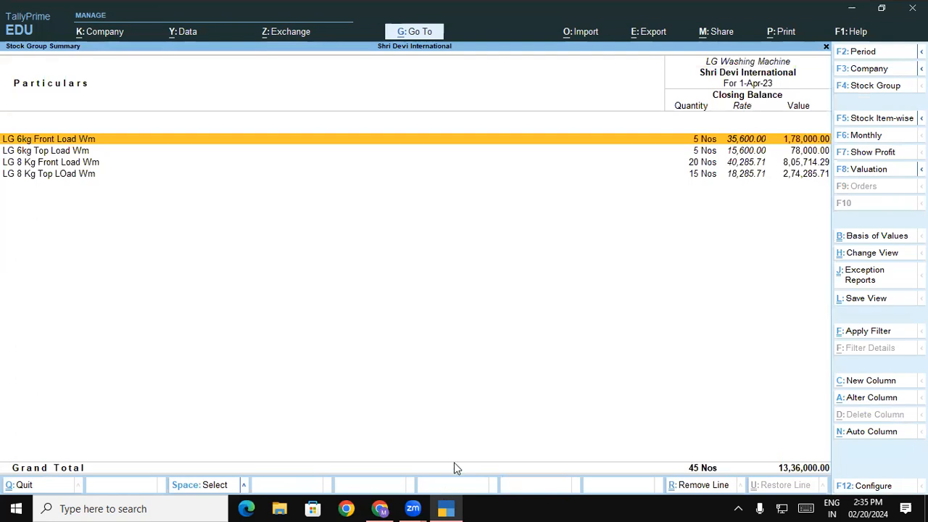
# Step: Switch to the course document in Chrome and return to the Chapter 4 introduction on additional costs of purchase
pyautogui.click(380, 508)
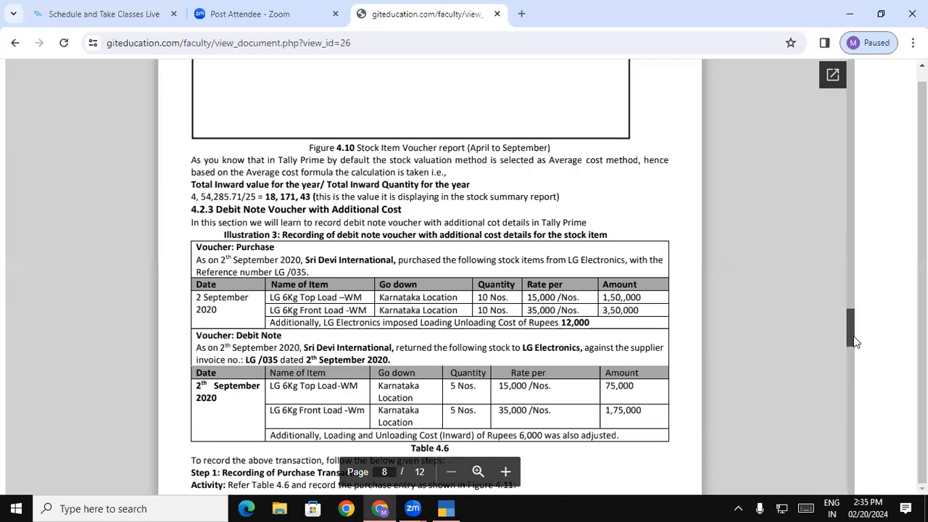
pyautogui.moveTo(850, 329)
pyautogui.mouseDown()
pyautogui.moveTo(852, 485)
pyautogui.moveTo(853, 401)
pyautogui.moveTo(851, 411)
pyautogui.moveTo(842, 388)
pyautogui.moveTo(851, 317)
pyautogui.mouseUp()
pyautogui.moveTo(862, 210); pyautogui.dragTo(865, 44)
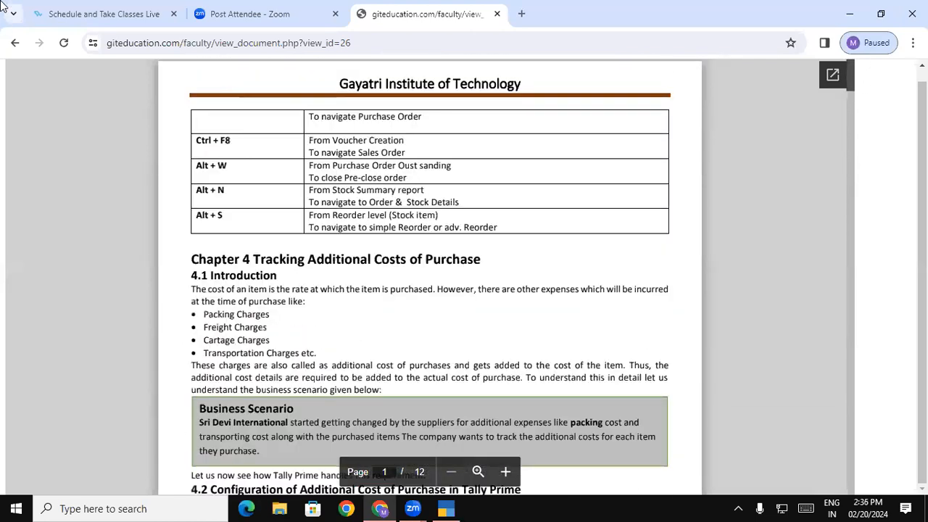